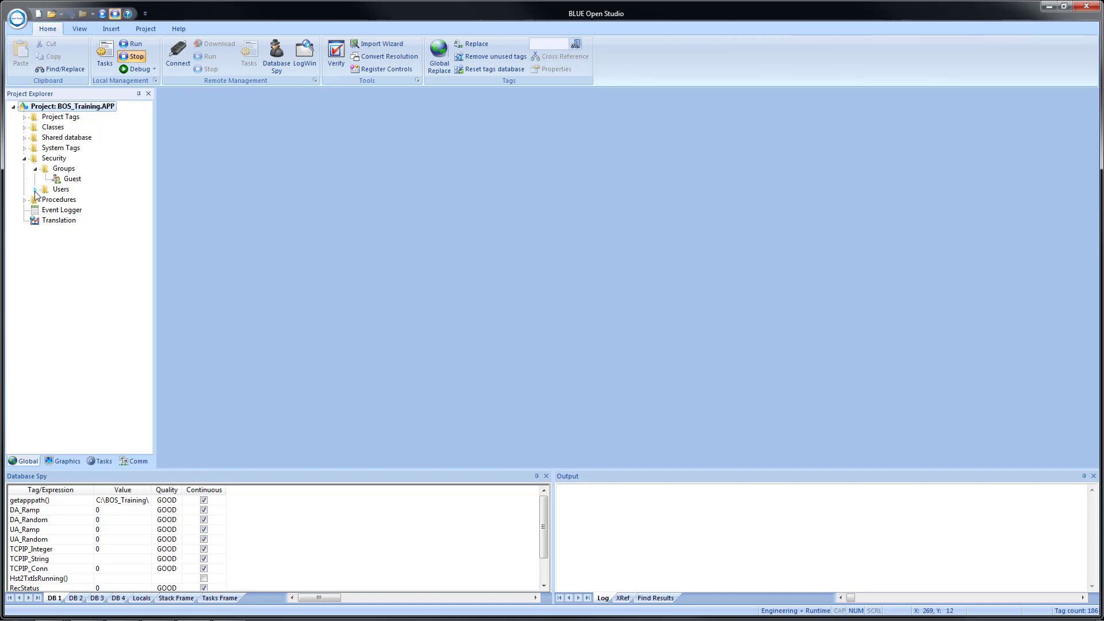
# Expand Users to reveal the Guest user and bring up the Security node's context menu.
pyautogui.click(35, 190)
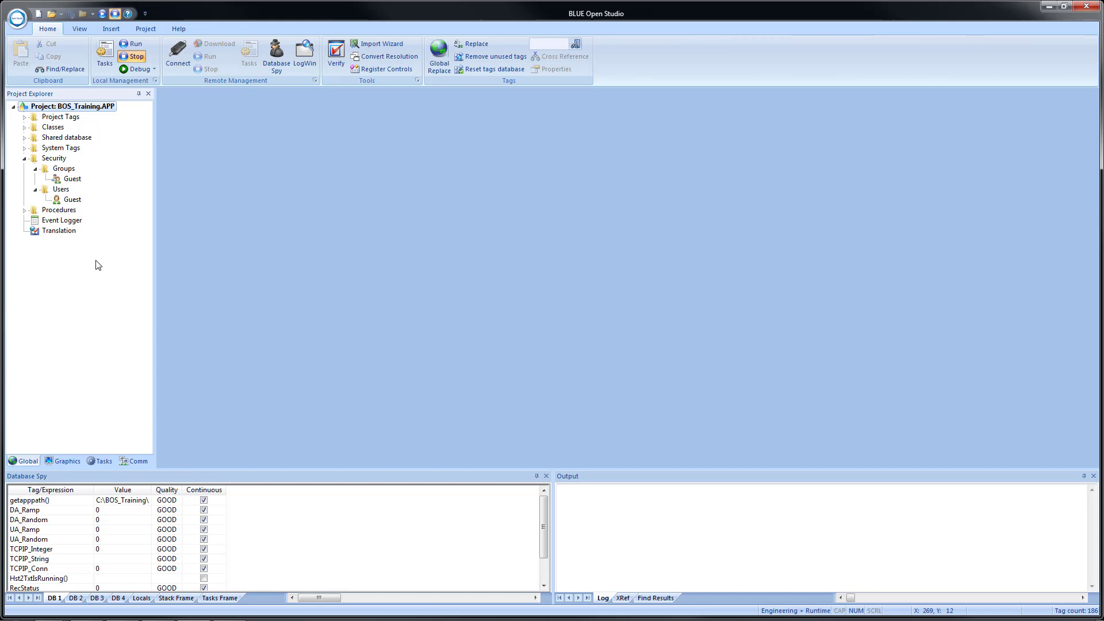
pyautogui.rightClick(46, 161)
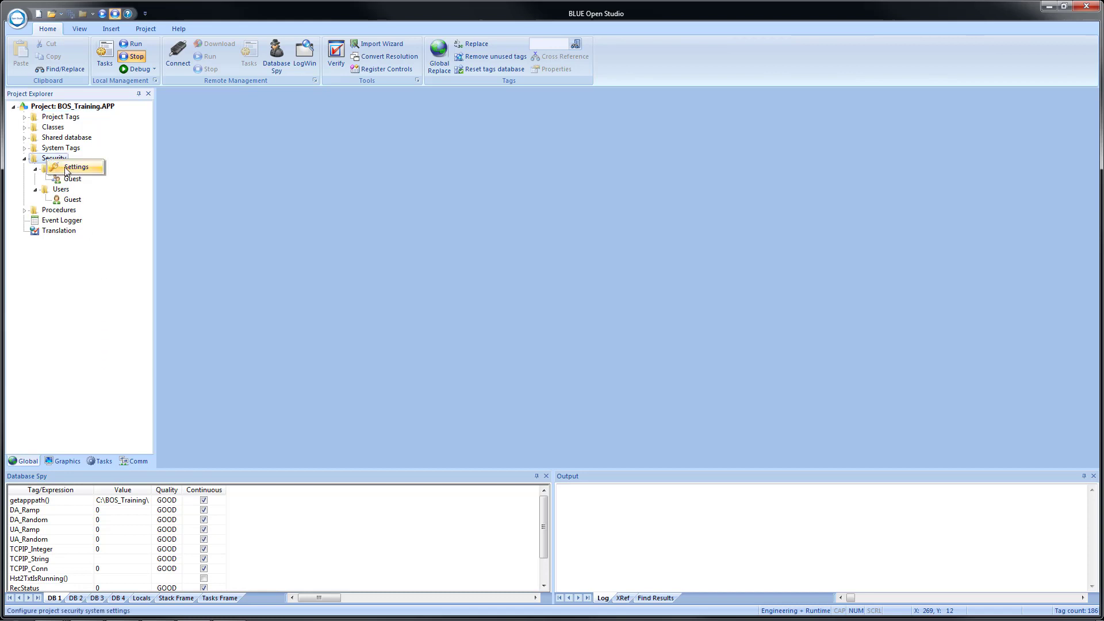
# Launch the Security System Configuration Wizard from Settings and get past its Overview page.
pyautogui.click(66, 168)
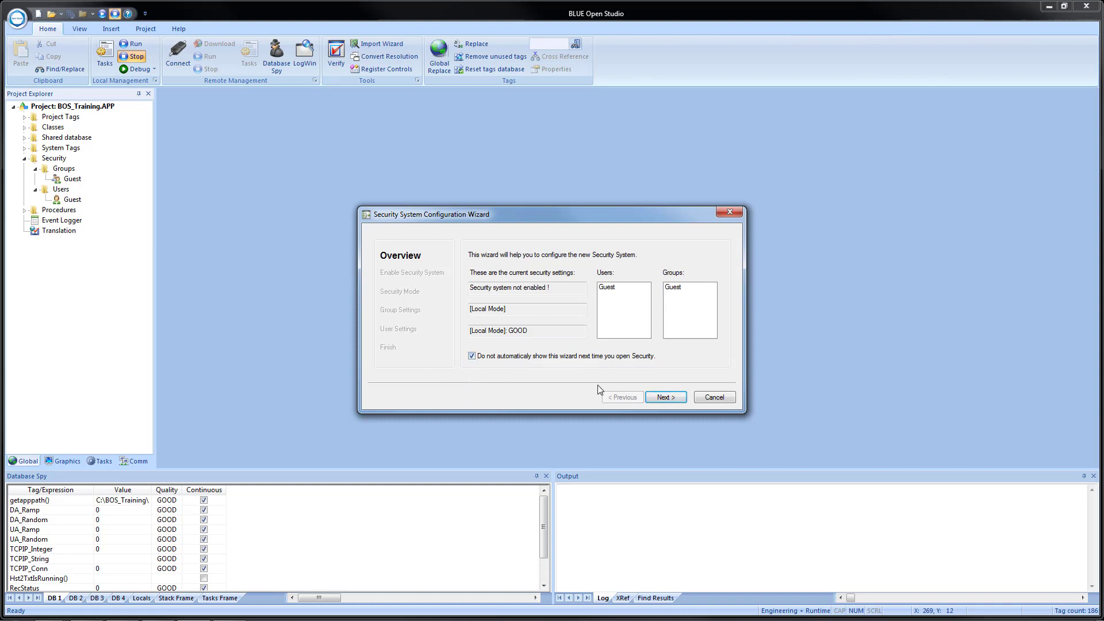
pyautogui.click(663, 399)
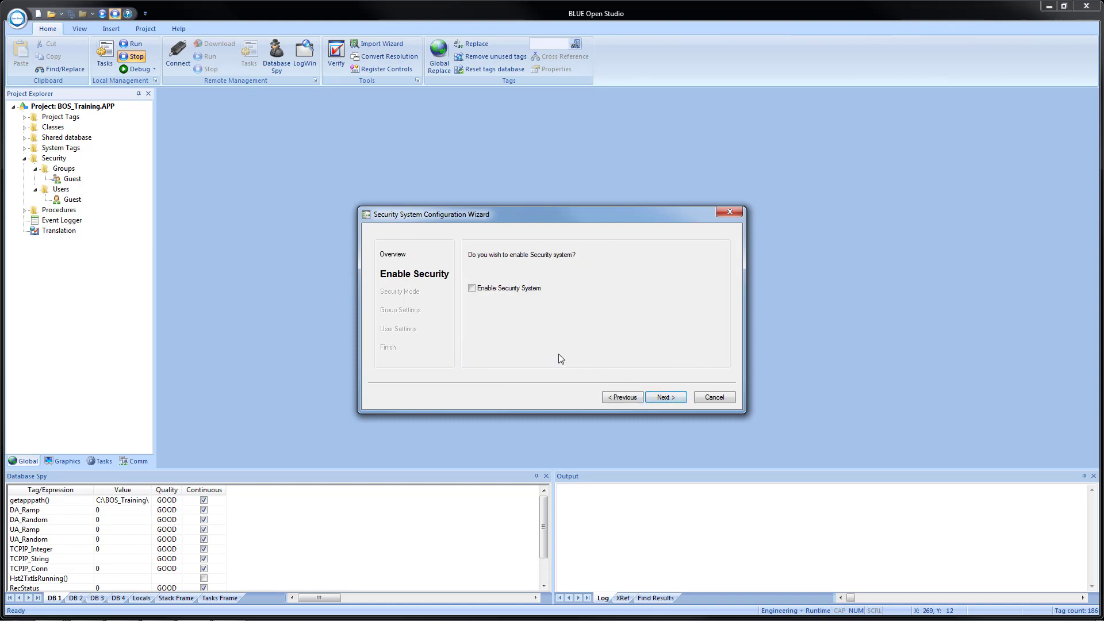
# Check Enable Security System and continue to the Security Mode page.
pyautogui.click(472, 289)
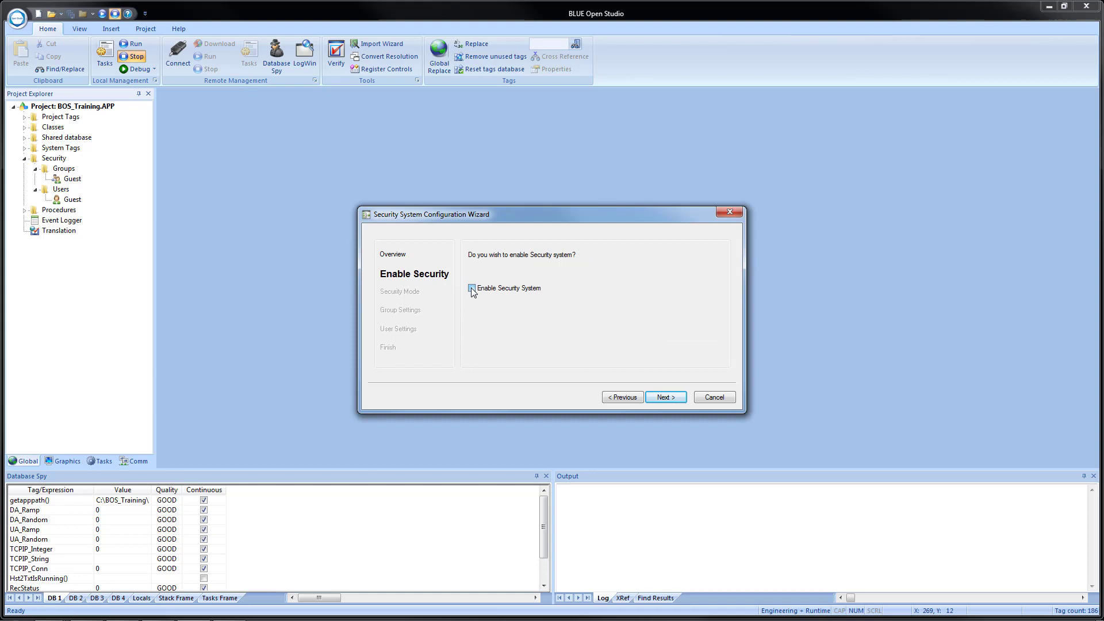
pyautogui.click(673, 402)
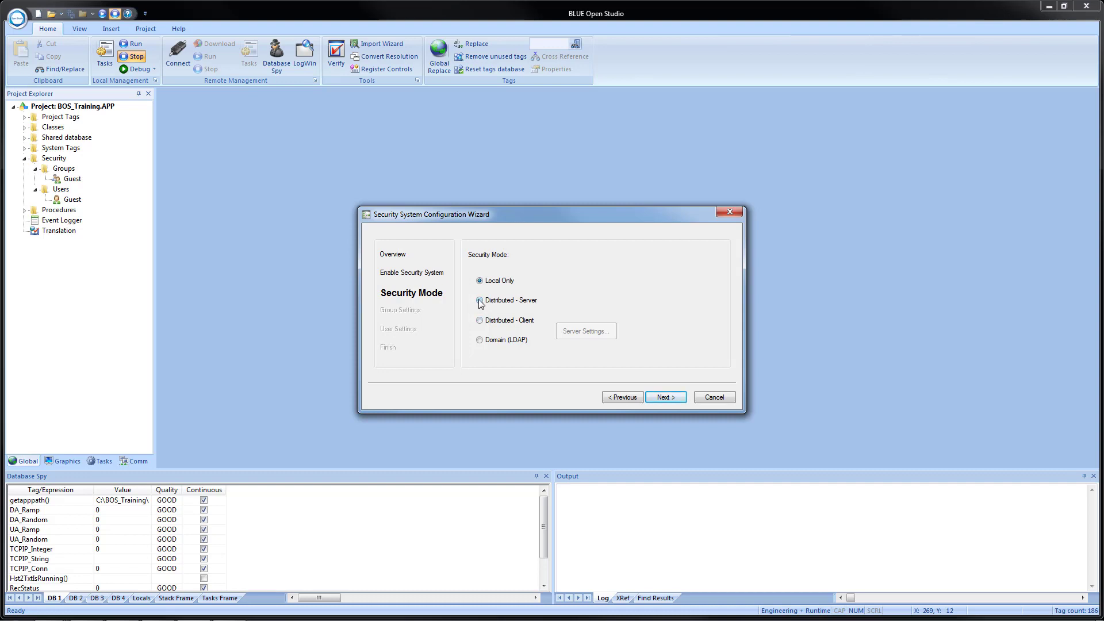
# Try Distributed - Server, settle on Distributed - Client, and bring up its Server Settings.
pyautogui.click(480, 301)
pyautogui.click(502, 323)
pyautogui.click(589, 332)
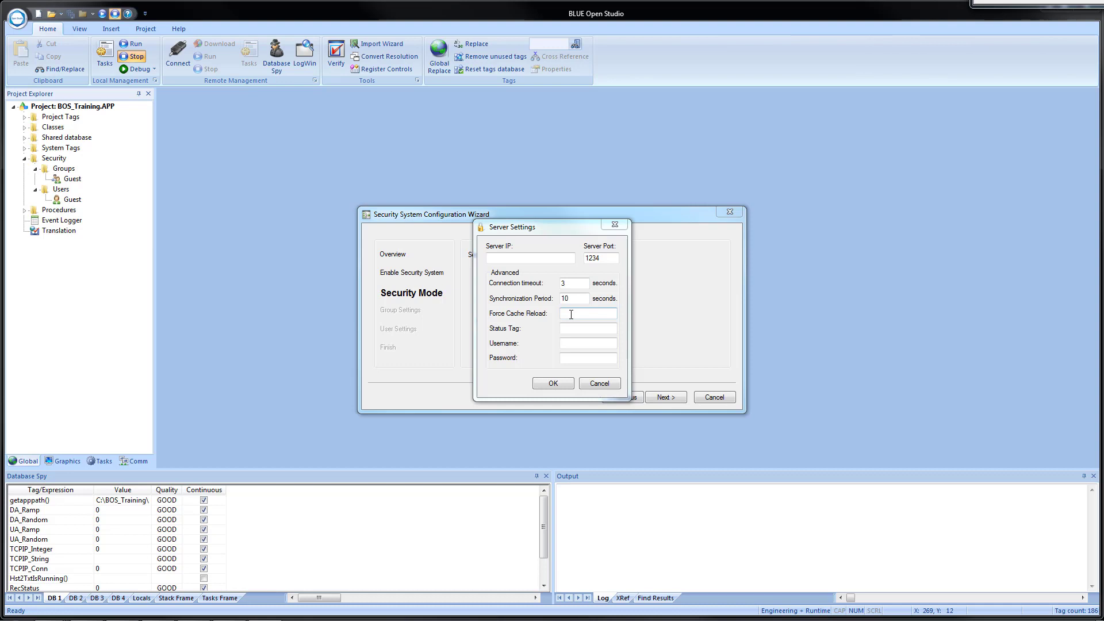
# Click into the Status Tag field, then close Server Settings without changes.
pyautogui.click(569, 329)
pyautogui.click(601, 384)
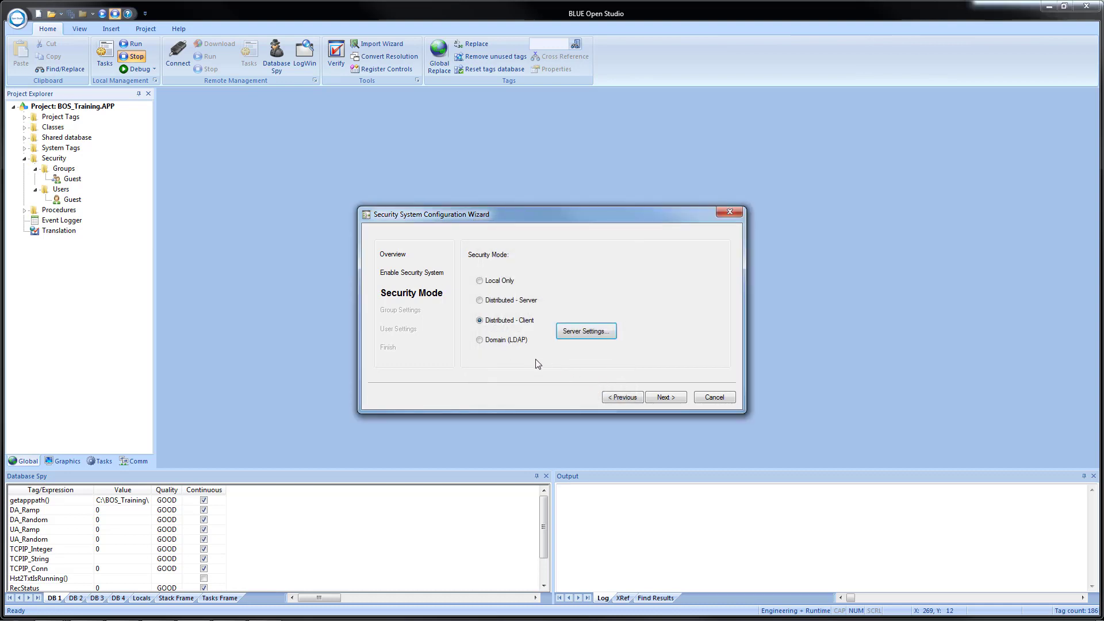
# Try Domain (LDAP), revert to Local Only mode, and continue to Group Settings.
pyautogui.click(480, 341)
pyautogui.click(493, 282)
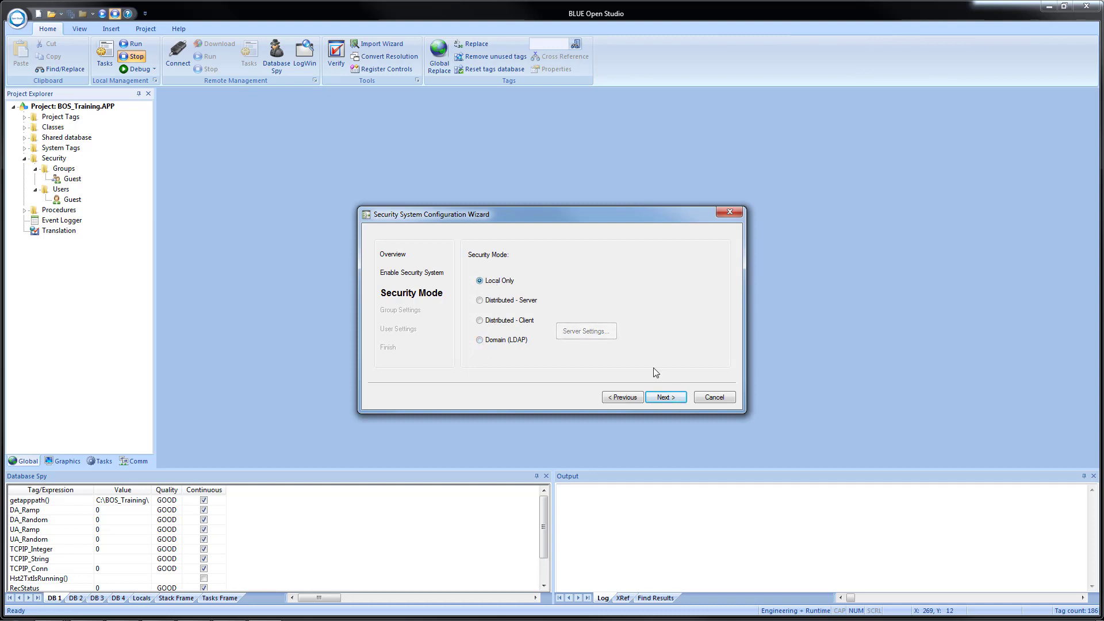
pyautogui.click(666, 399)
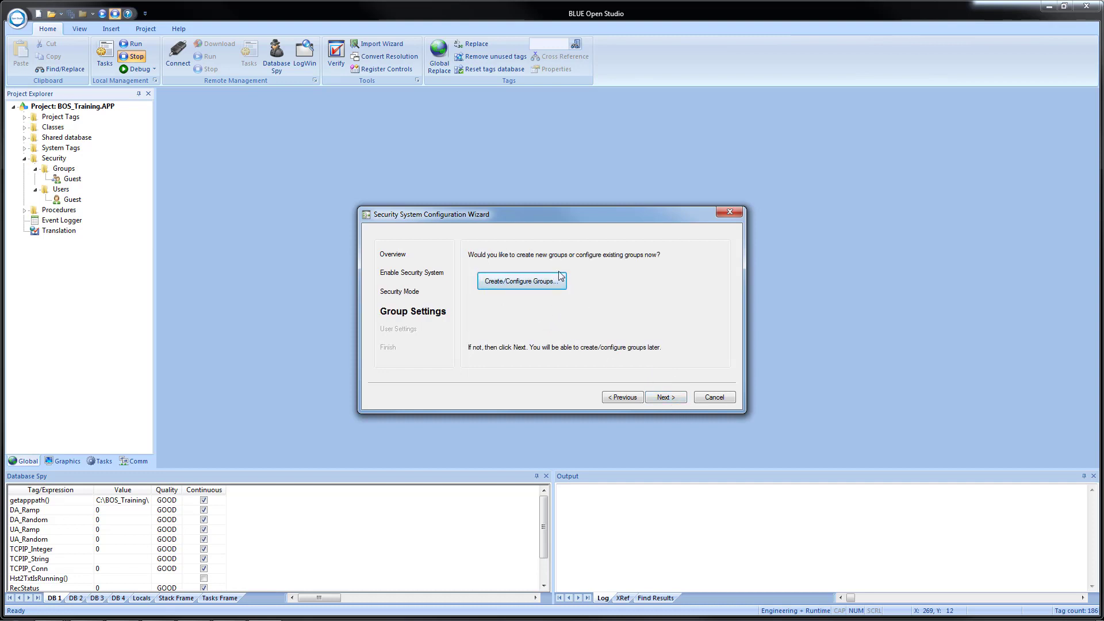
# In Create/Configure Groups, select the (Default Rights) group account.
pyautogui.click(544, 283)
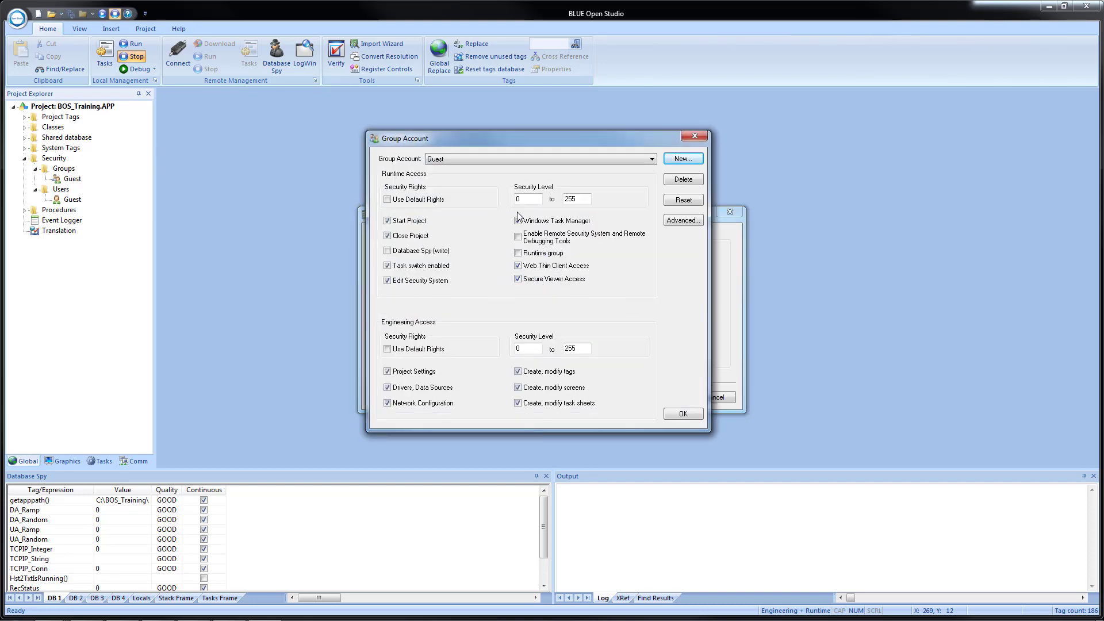
pyautogui.click(488, 160)
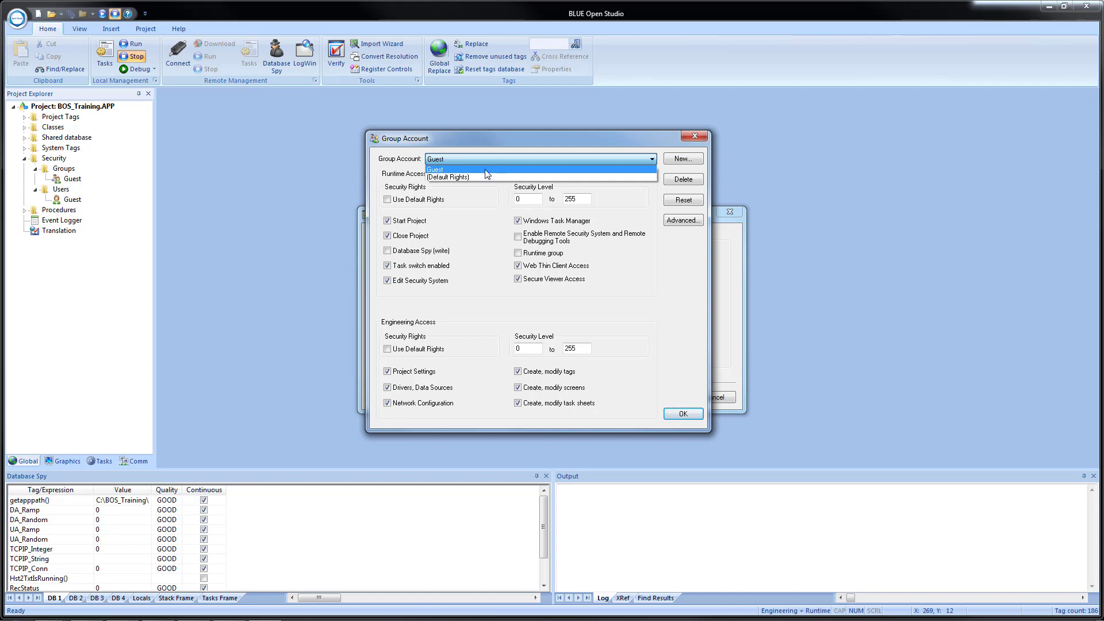
pyautogui.click(488, 175)
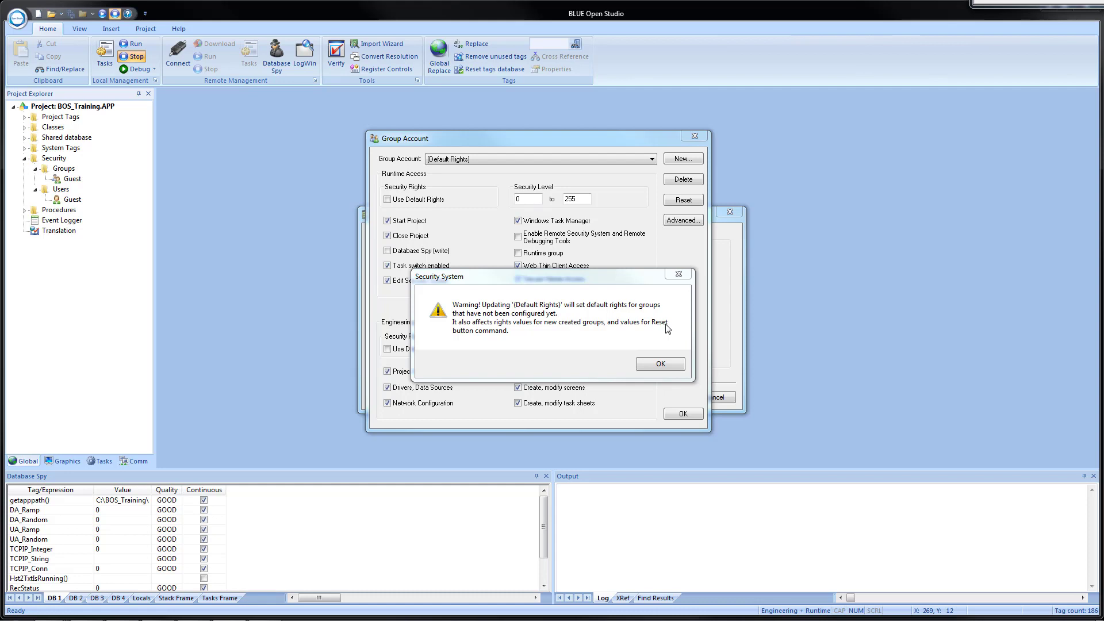
# Dismiss the default rights warning and switch the Group Account back to Guest.
pyautogui.click(649, 362)
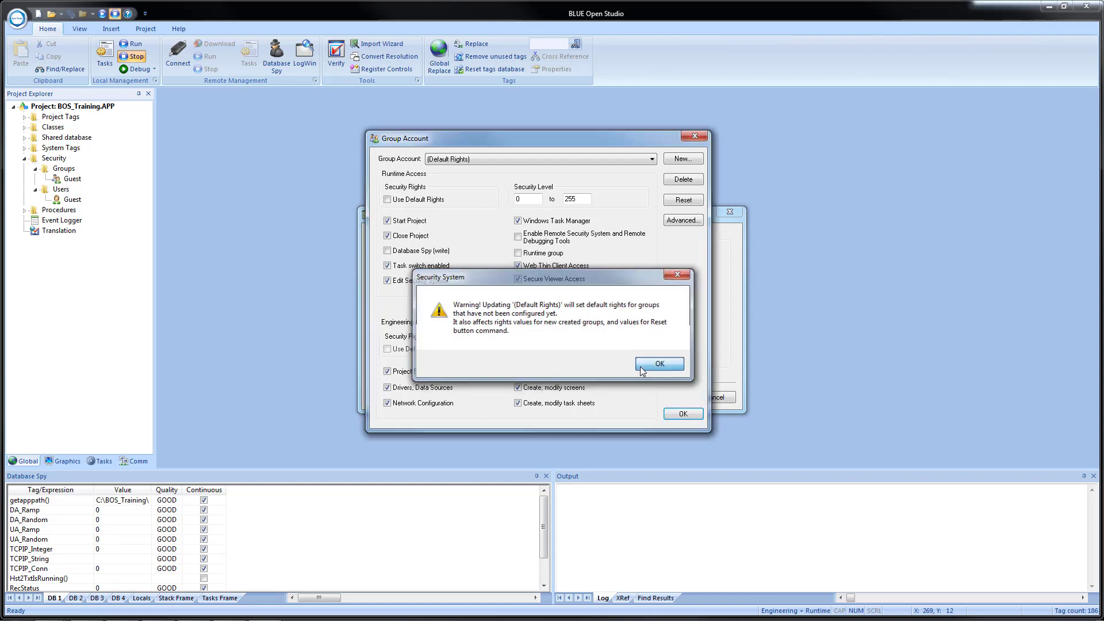
pyautogui.click(502, 163)
pyautogui.click(497, 170)
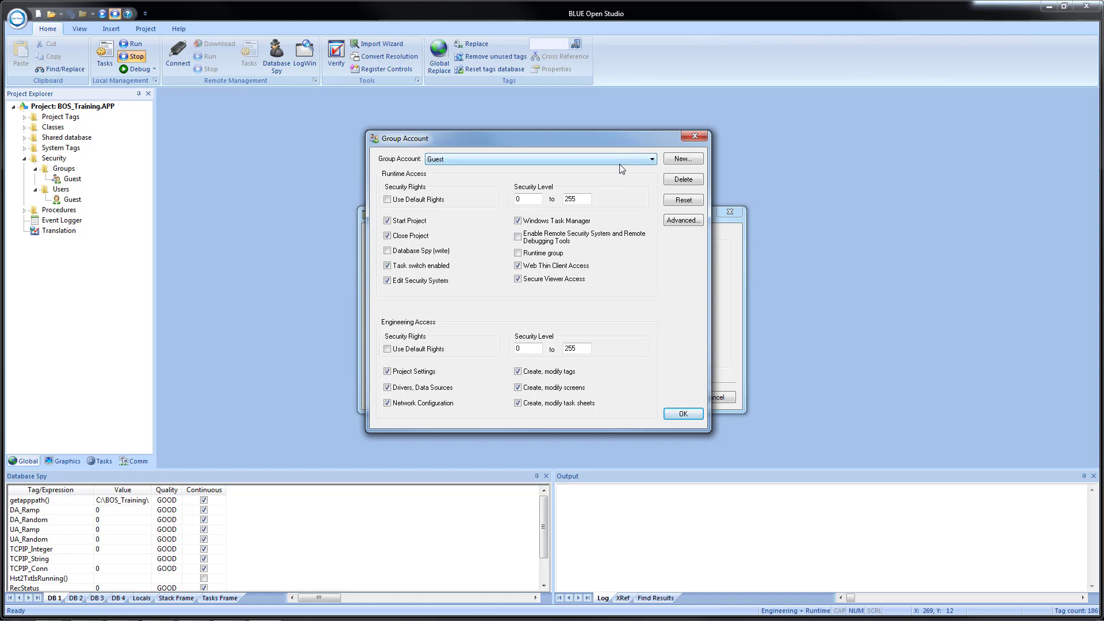
# Add a new group account named 'Operator'.
pyautogui.click(681, 159)
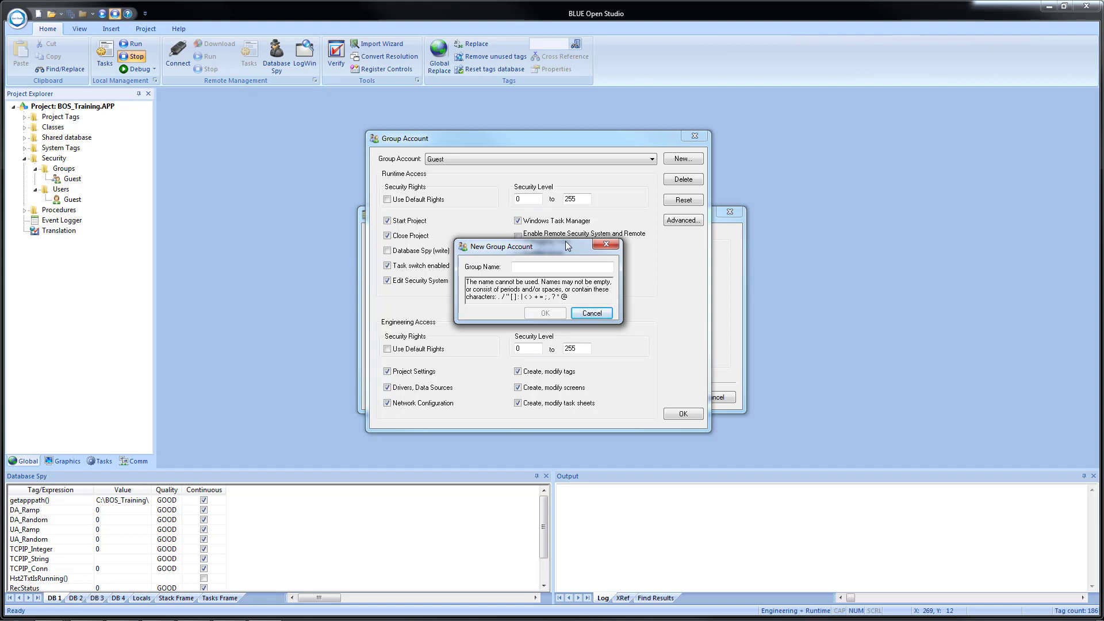
pyautogui.click(537, 268)
pyautogui.write('Operator')
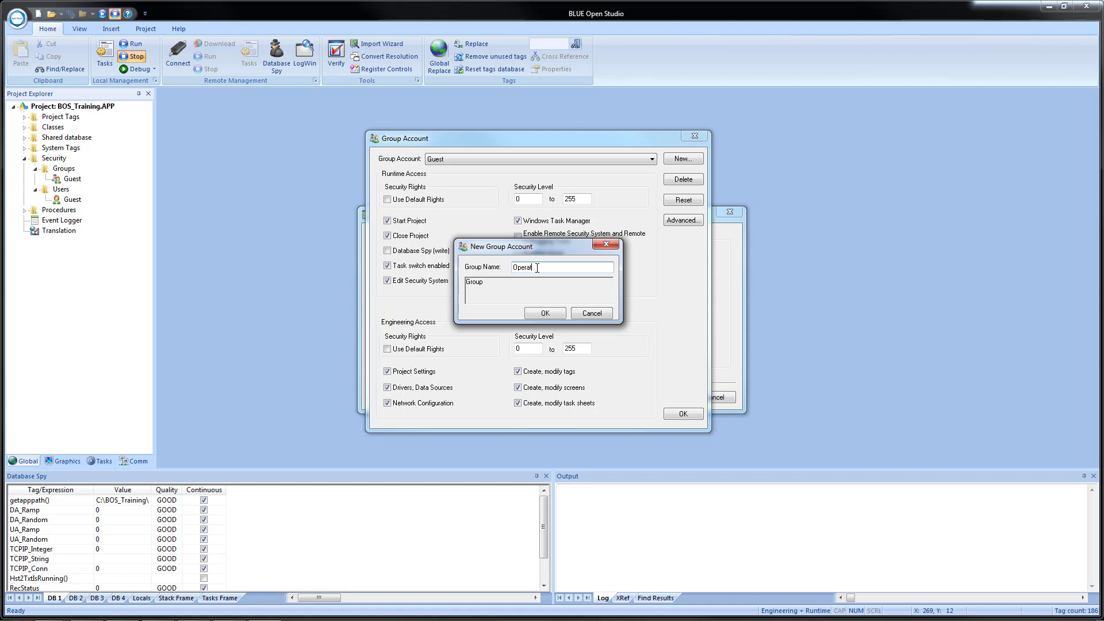
pyautogui.click(546, 313)
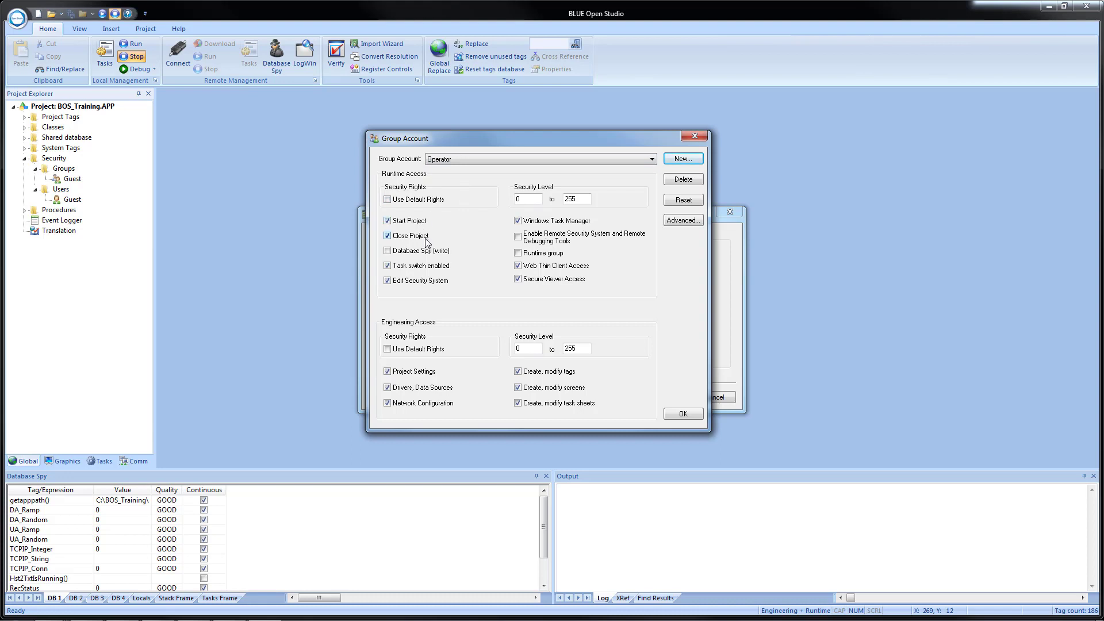
# Uncheck every Operator right except Start Project, accepting the Task Manager privileges warning.
pyautogui.click(406, 237)
pyautogui.click(406, 282)
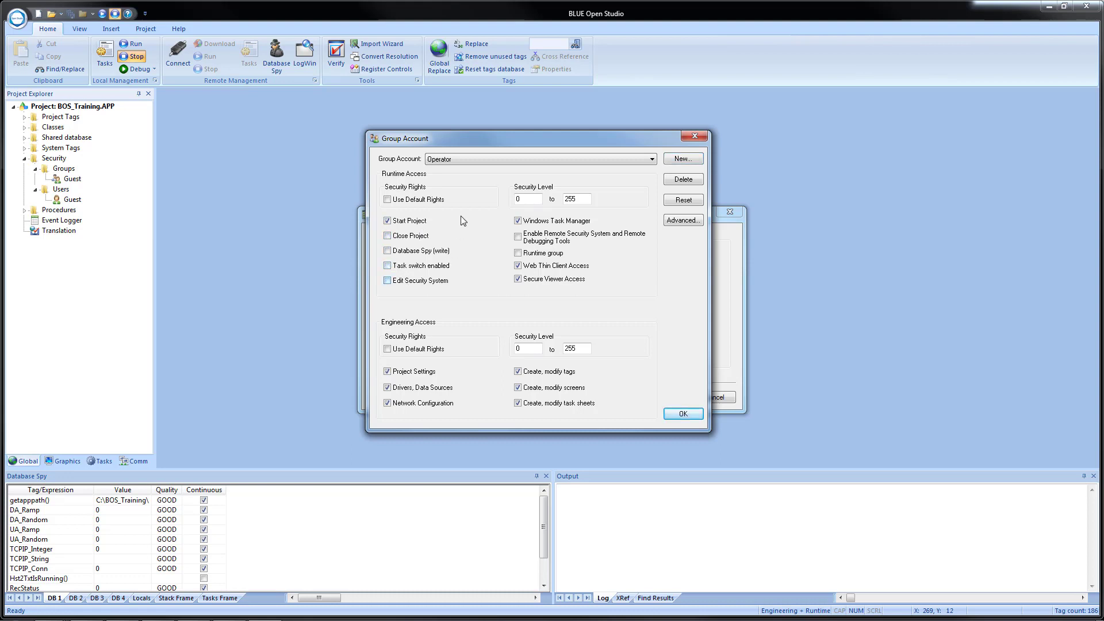
pyautogui.click(538, 223)
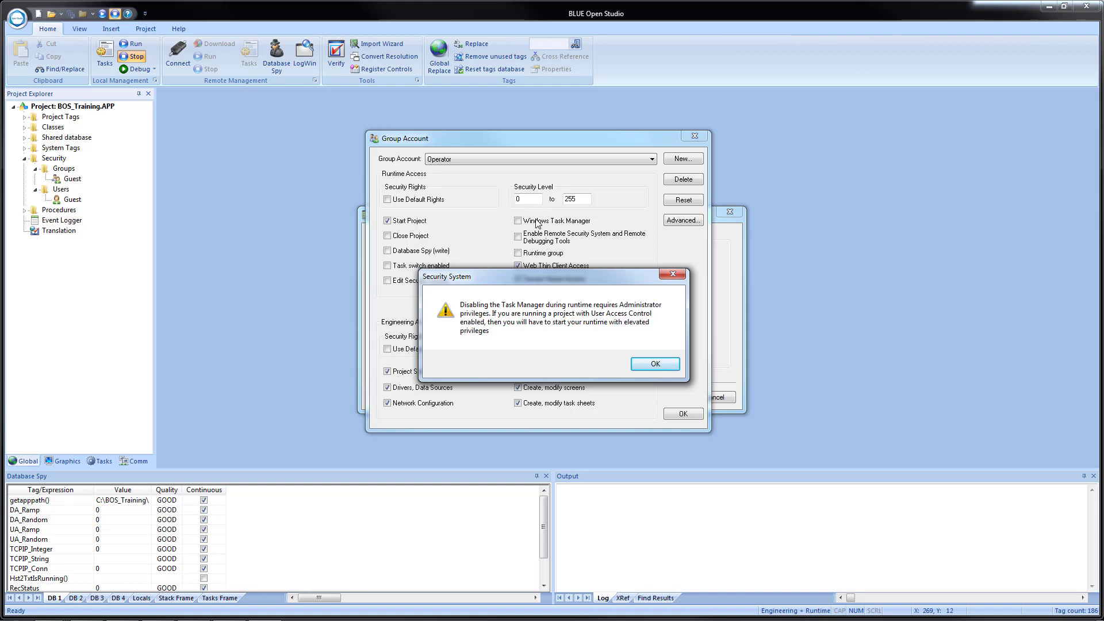
pyautogui.click(653, 364)
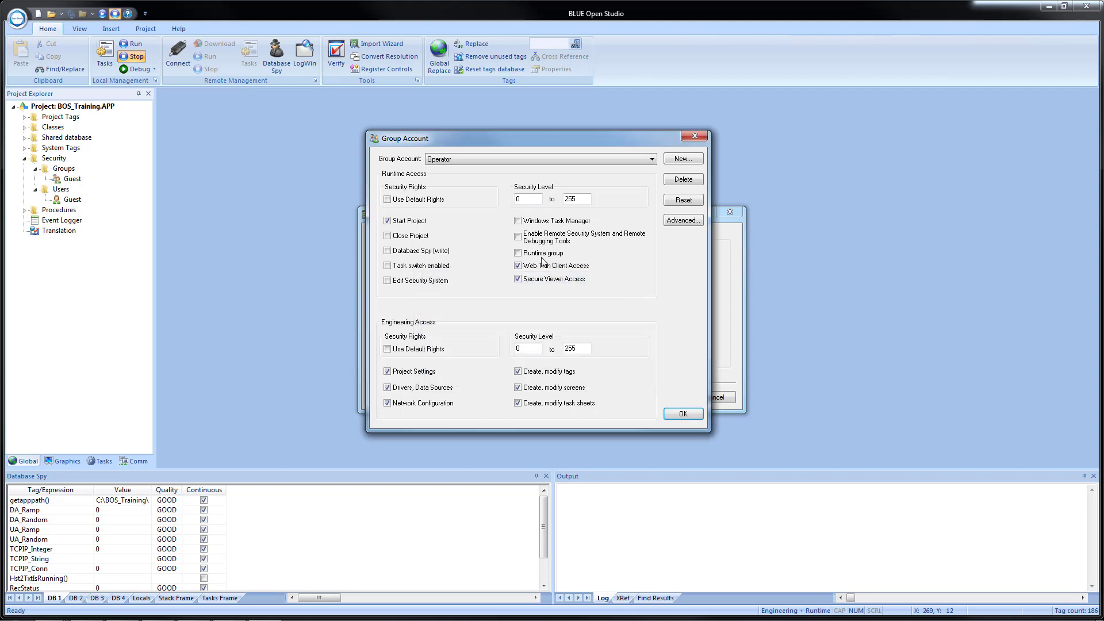
pyautogui.click(543, 266)
pyautogui.click(543, 279)
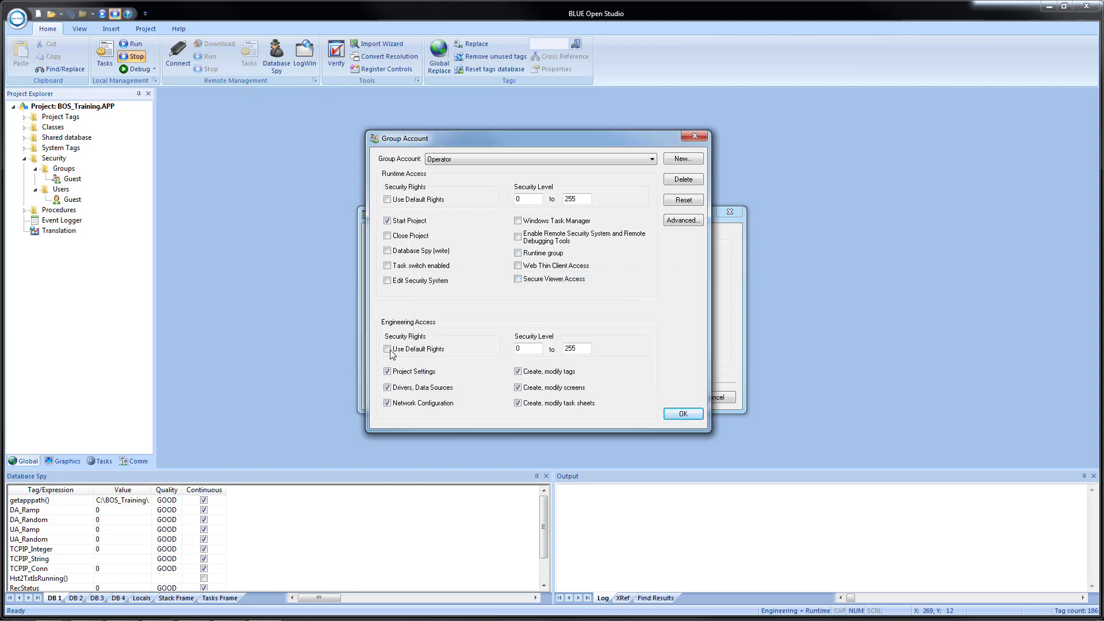
pyautogui.click(406, 375)
pyautogui.click(412, 389)
pyautogui.click(417, 404)
pyautogui.click(552, 374)
pyautogui.click(554, 389)
pyautogui.click(555, 404)
# Set runtime and engineering maximum security levels to 50, then request a reset to default rights.
pyautogui.click(582, 197)
pyautogui.moveTo(582, 197); pyautogui.dragTo(540, 198)
pyautogui.write('50')
pyautogui.moveTo(584, 349); pyautogui.dragTo(548, 338)
pyautogui.write('50')
pyautogui.click(684, 201)
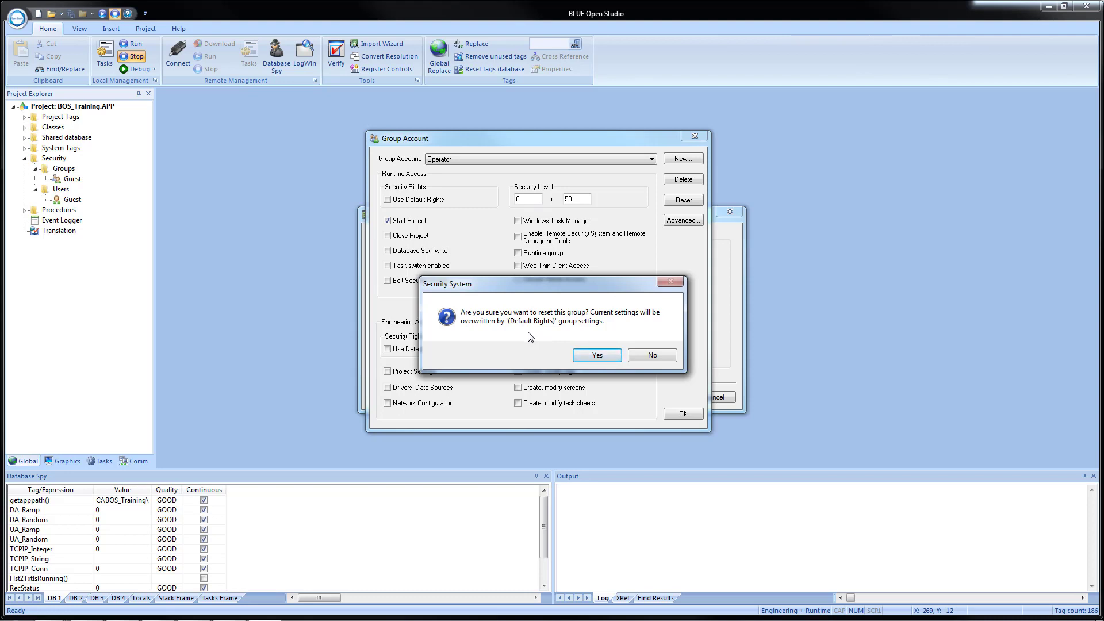
# Reset the Operator group and remove Close Project, Task switch, Edit Security, Task Manager, Web Thin Client and Secure Viewer rights.
pyautogui.click(598, 356)
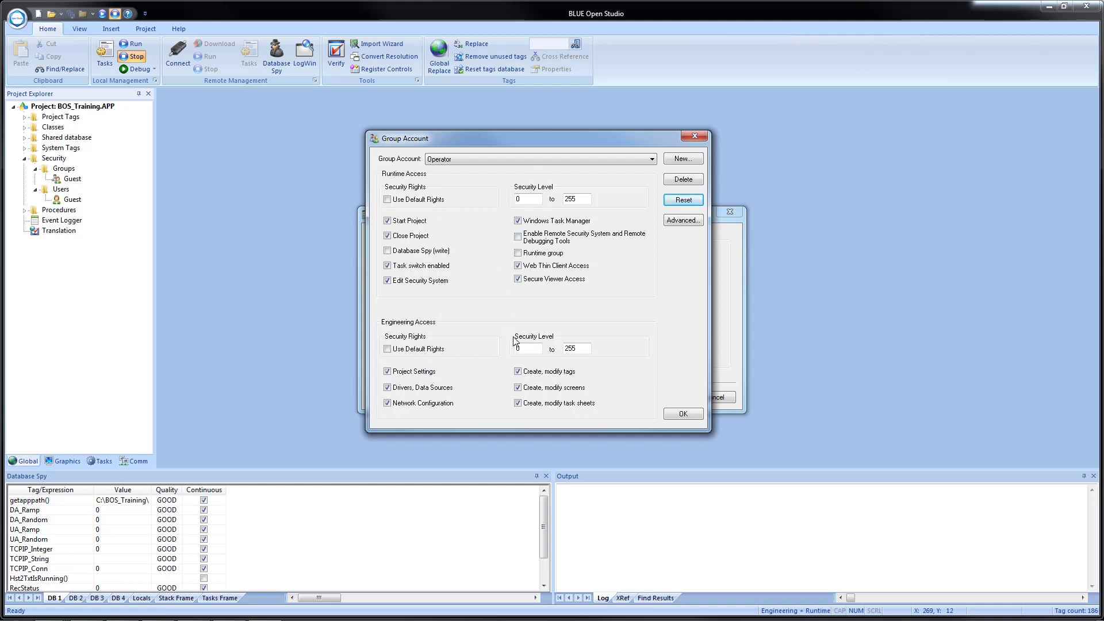
pyautogui.click(388, 237)
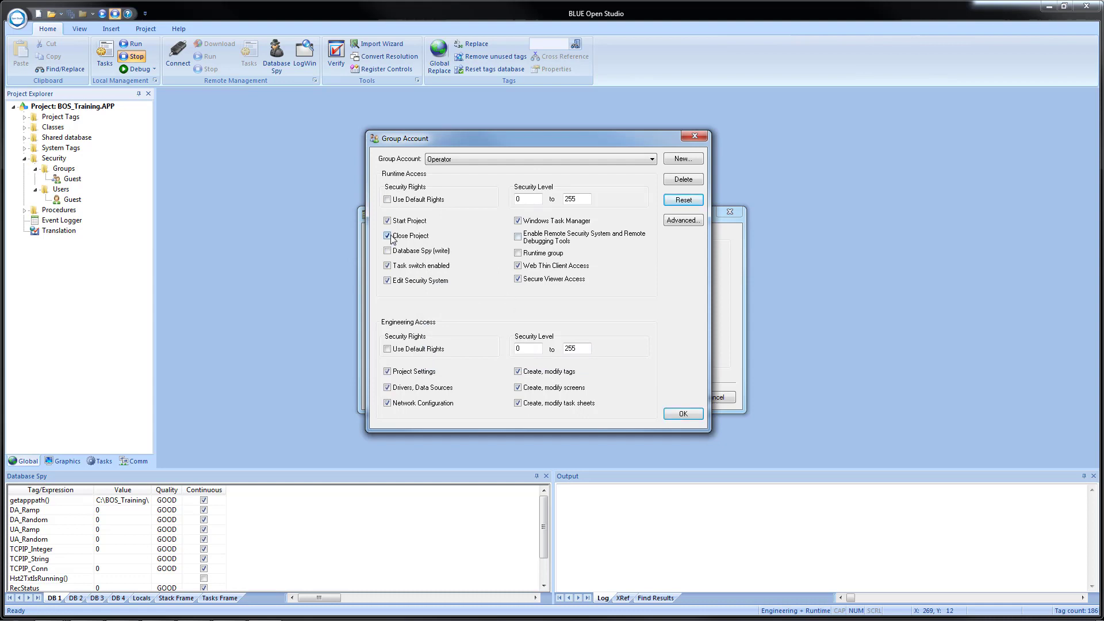
pyautogui.click(388, 265)
pyautogui.click(387, 281)
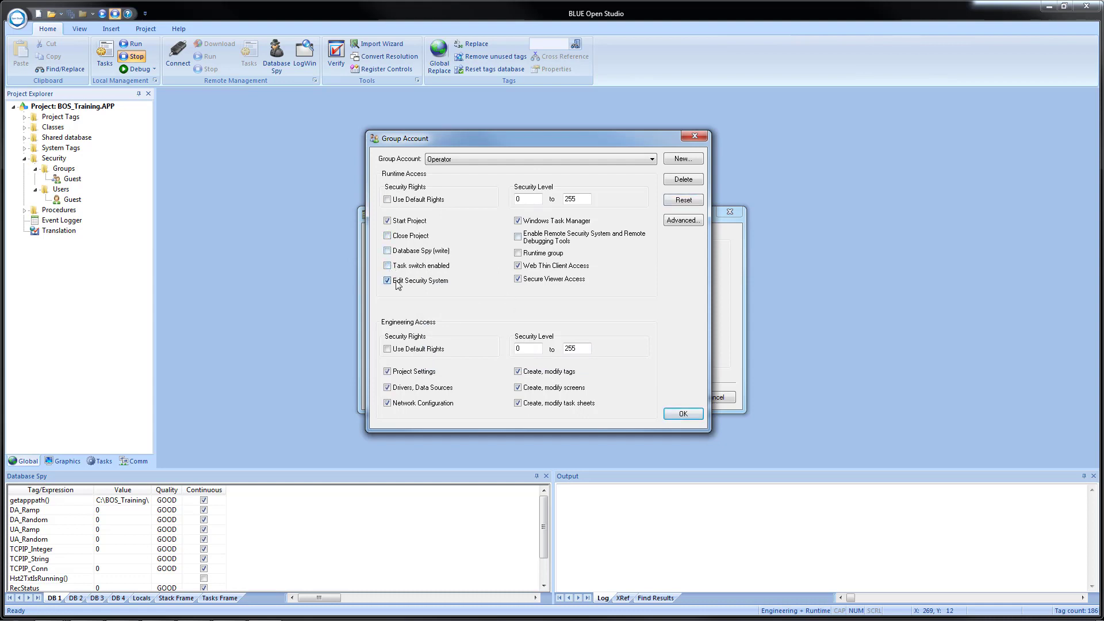
pyautogui.click(568, 221)
pyautogui.click(639, 363)
pyautogui.click(518, 265)
pyautogui.click(518, 279)
# Remove the engineering rights: Project Settings, Drivers, Network Configuration, and create/modify tags, screens and task sheets.
pyautogui.click(423, 374)
pyautogui.click(407, 388)
pyautogui.click(408, 403)
pyautogui.click(564, 374)
pyautogui.click(543, 389)
pyautogui.click(543, 403)
# Set the engineering and runtime maximum levels to 50 and open the group's advanced options.
pyautogui.doubleClick(576, 349)
pyautogui.write('50')
pyautogui.doubleClick(576, 199)
pyautogui.write('50')
pyautogui.click(677, 222)
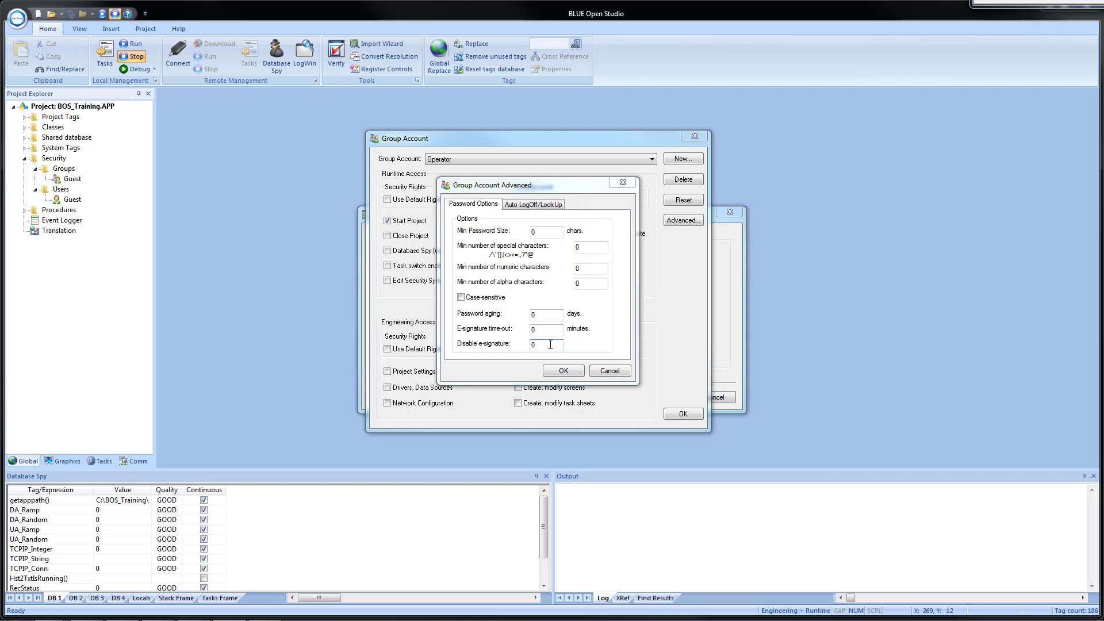
# Review the Auto LogOff/LockUp and Password Options tabs, keep the defaults, and close Group Account Advanced.
pyautogui.click(535, 205)
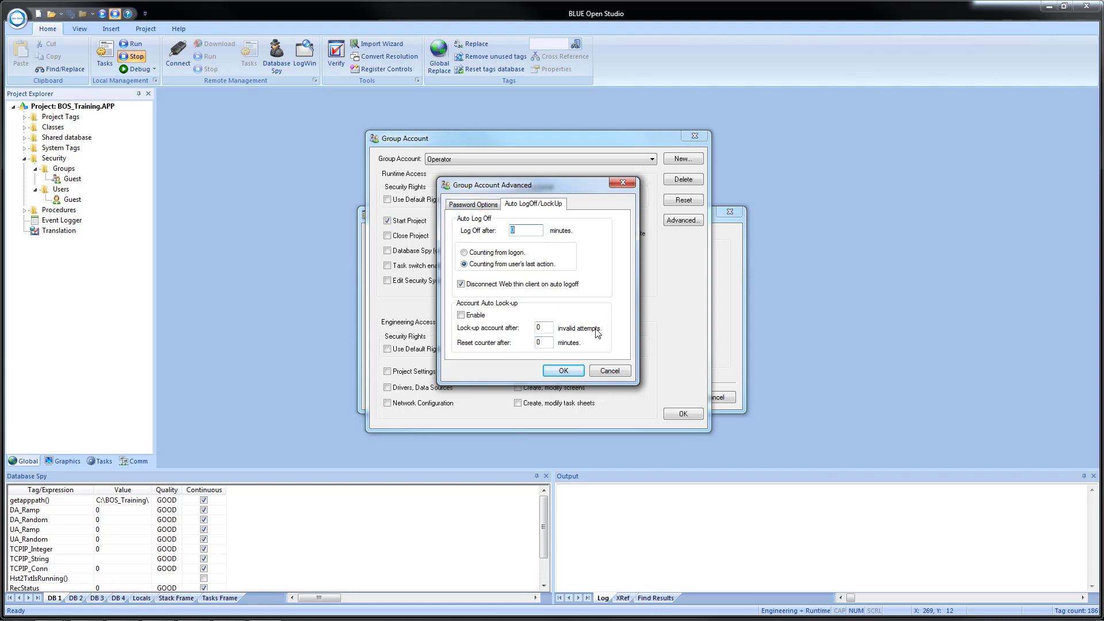
pyautogui.click(471, 206)
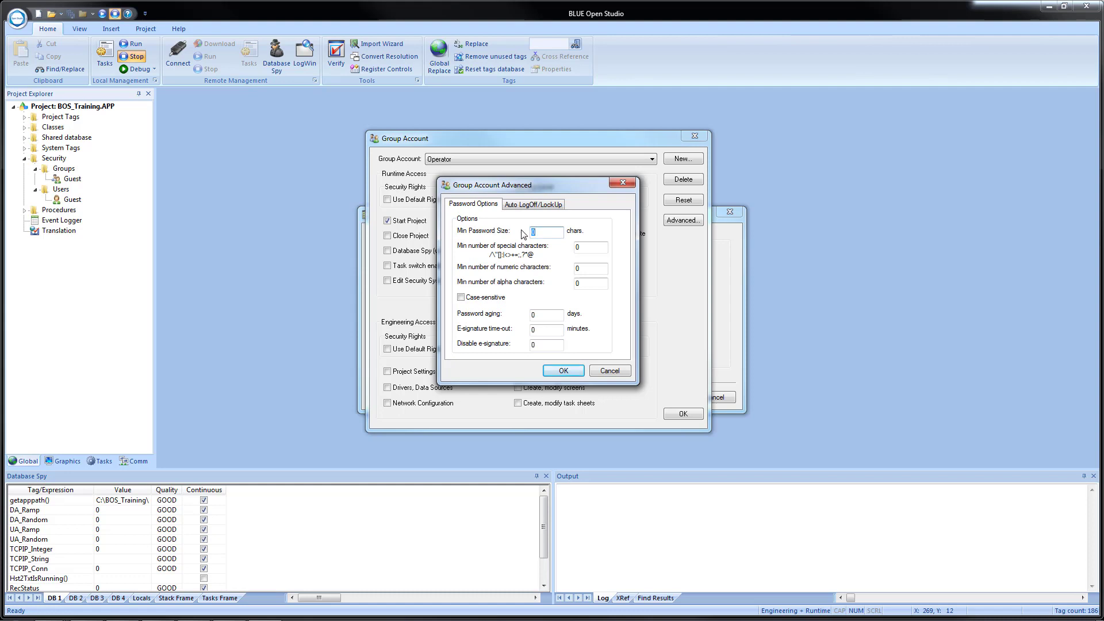
pyautogui.click(563, 371)
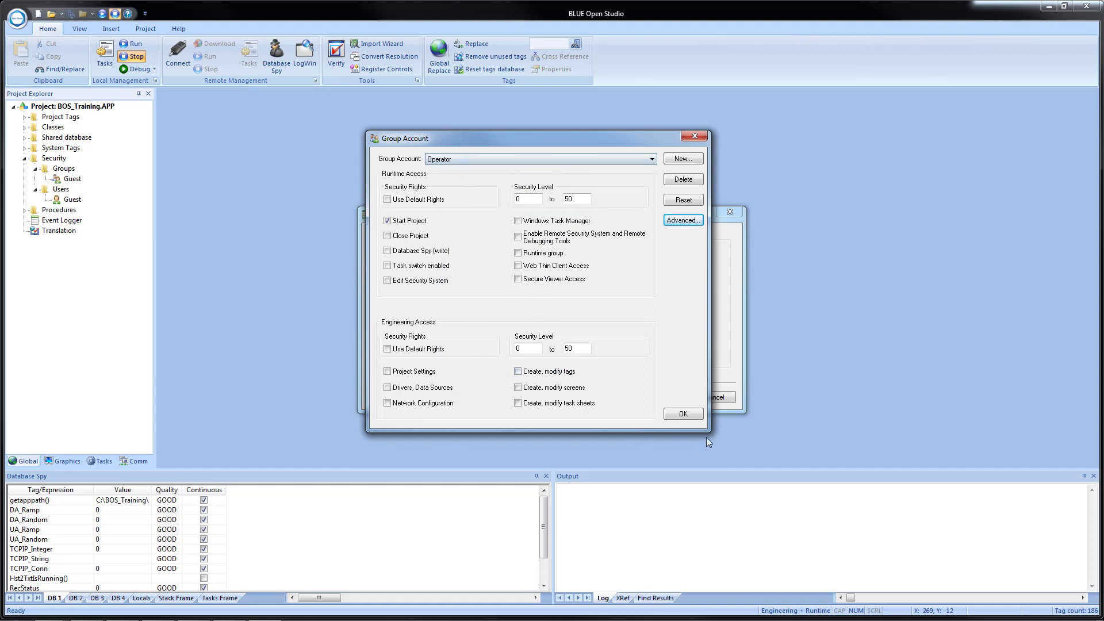
# Save the Operator group, advance to User Settings, and check the User Account list showing only Guest.
pyautogui.click(684, 414)
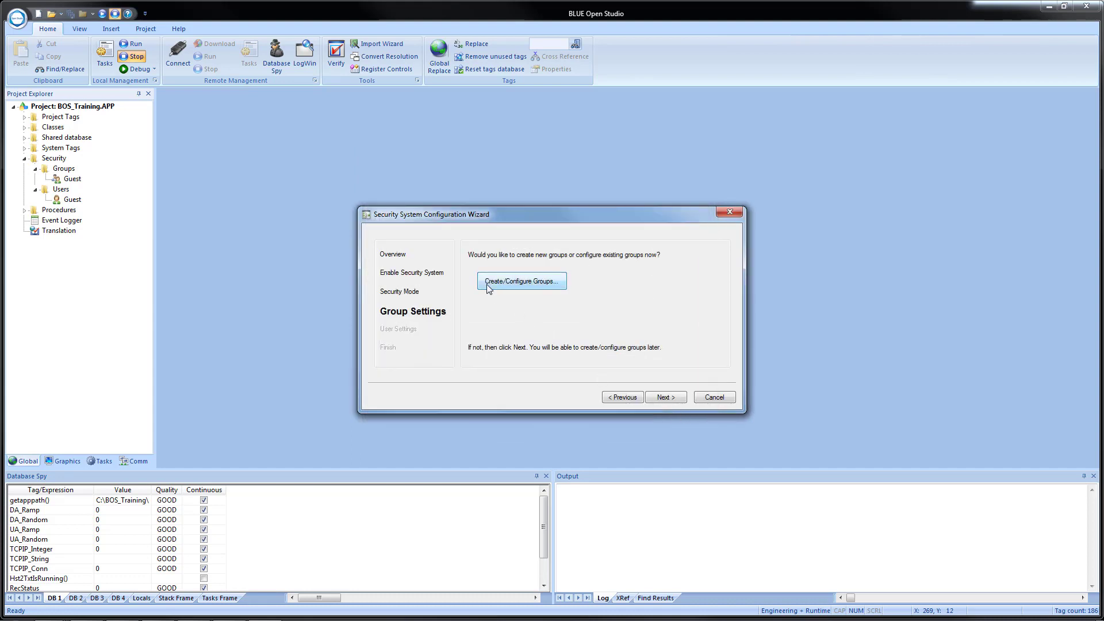
pyautogui.click(665, 397)
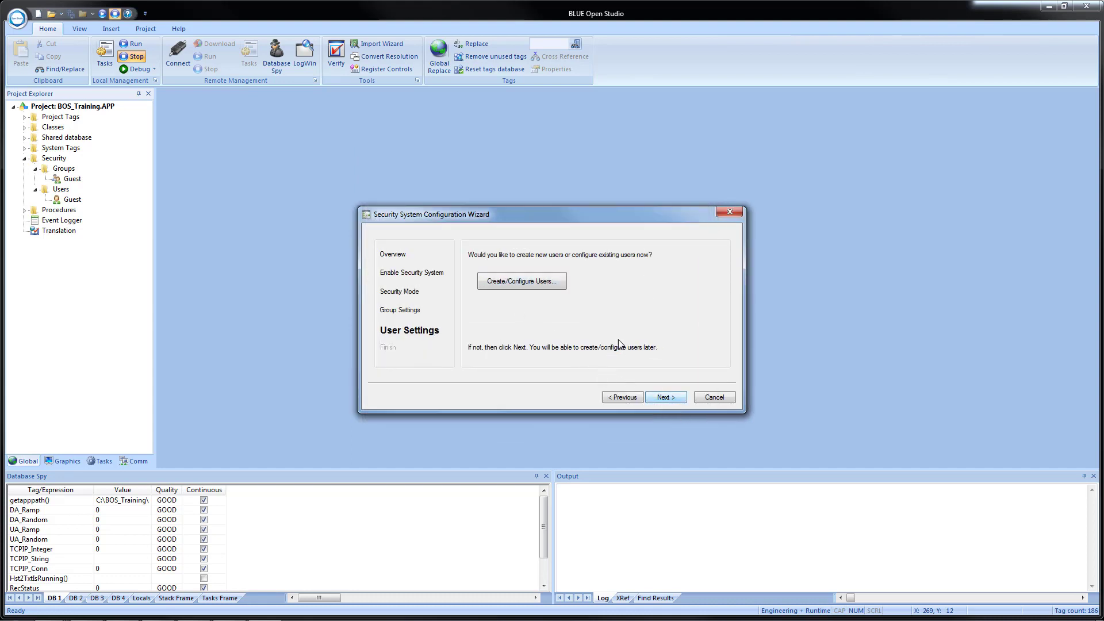
pyautogui.click(534, 282)
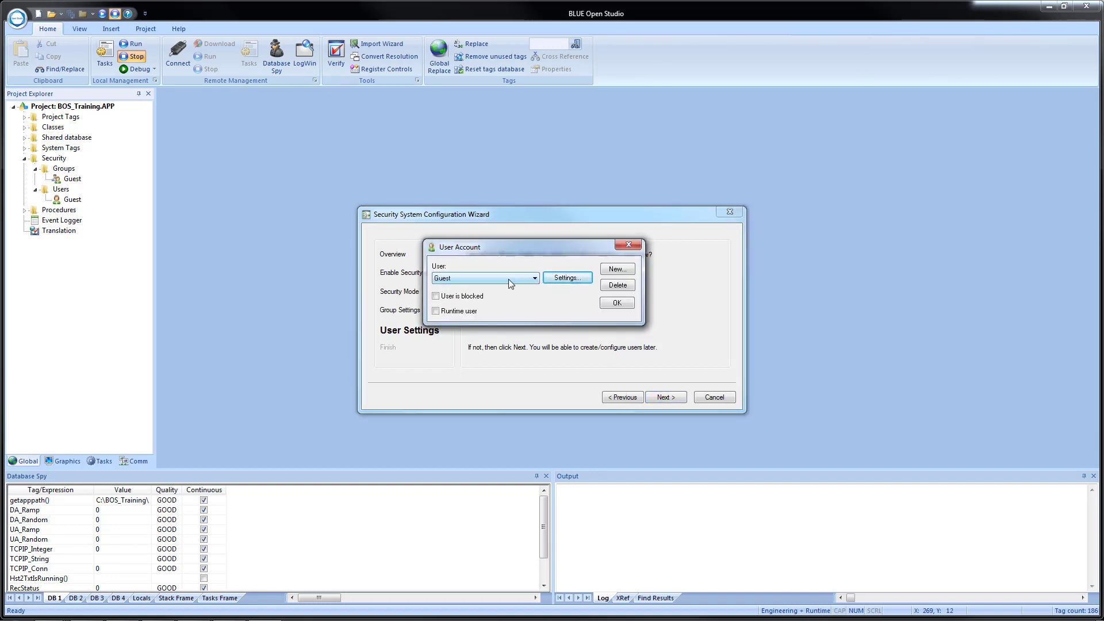
pyautogui.click(509, 280)
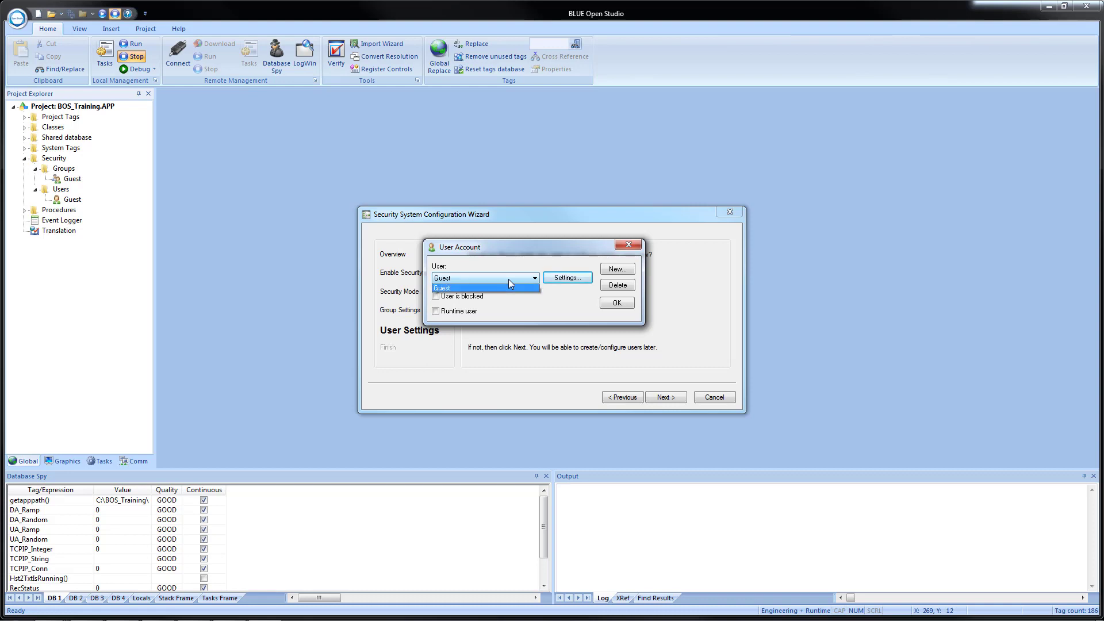
pyautogui.click(508, 279)
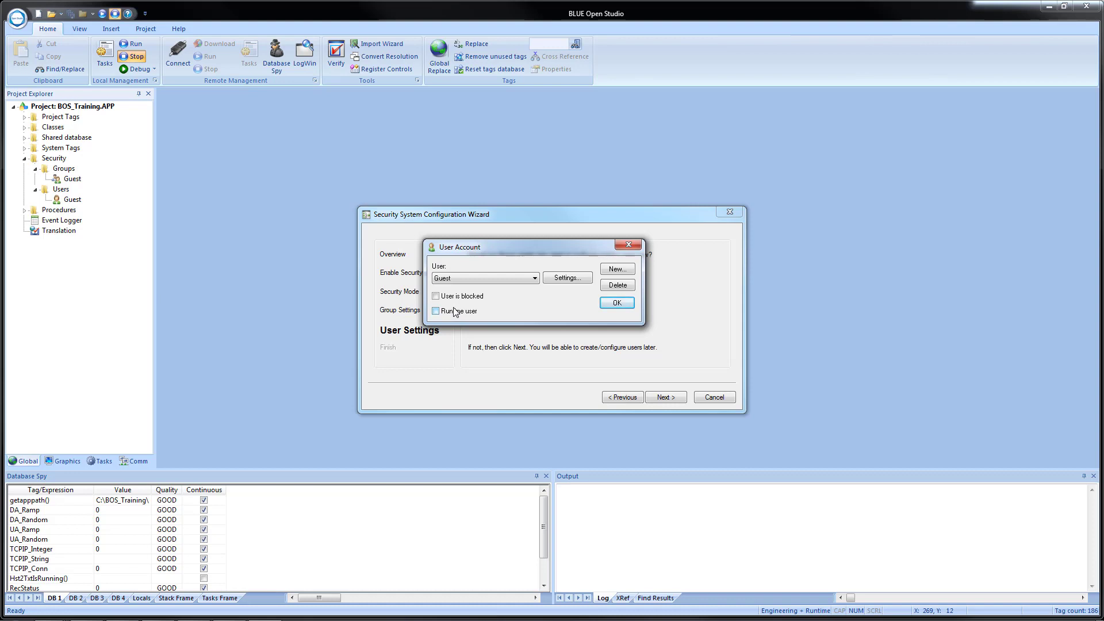
# Check the Guest user's settings without changes, then start a new user account.
pyautogui.click(567, 280)
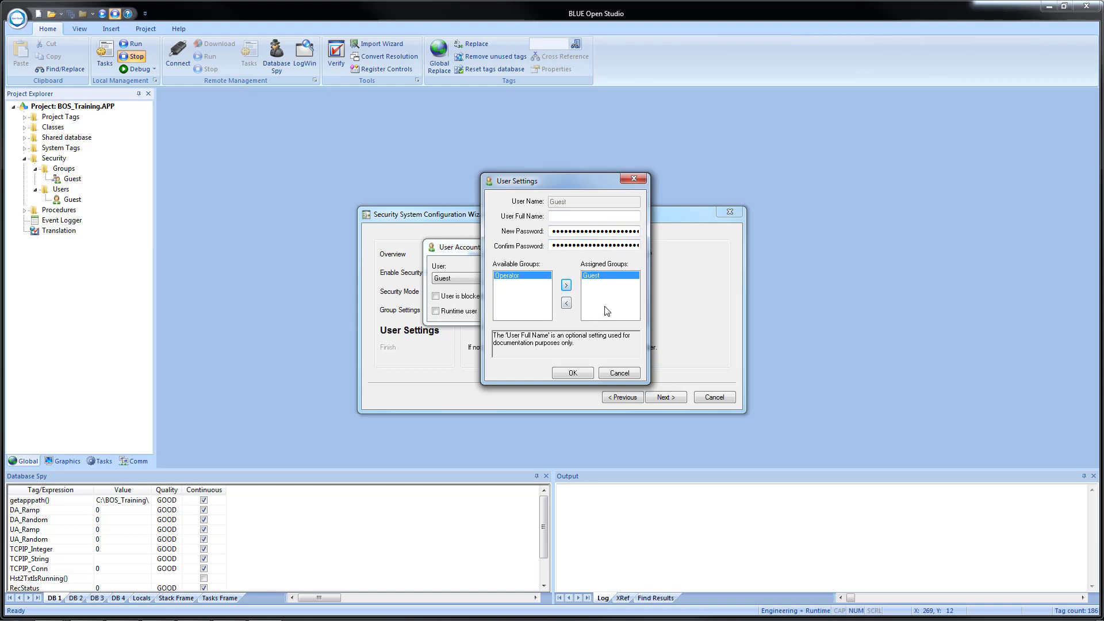
pyautogui.click(569, 374)
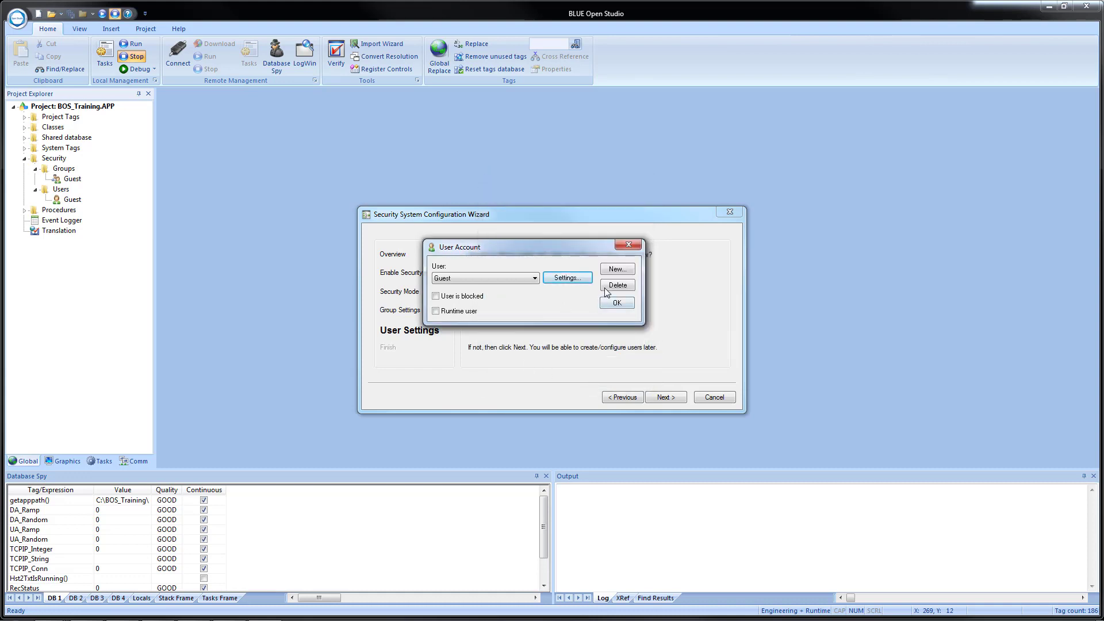
pyautogui.click(617, 270)
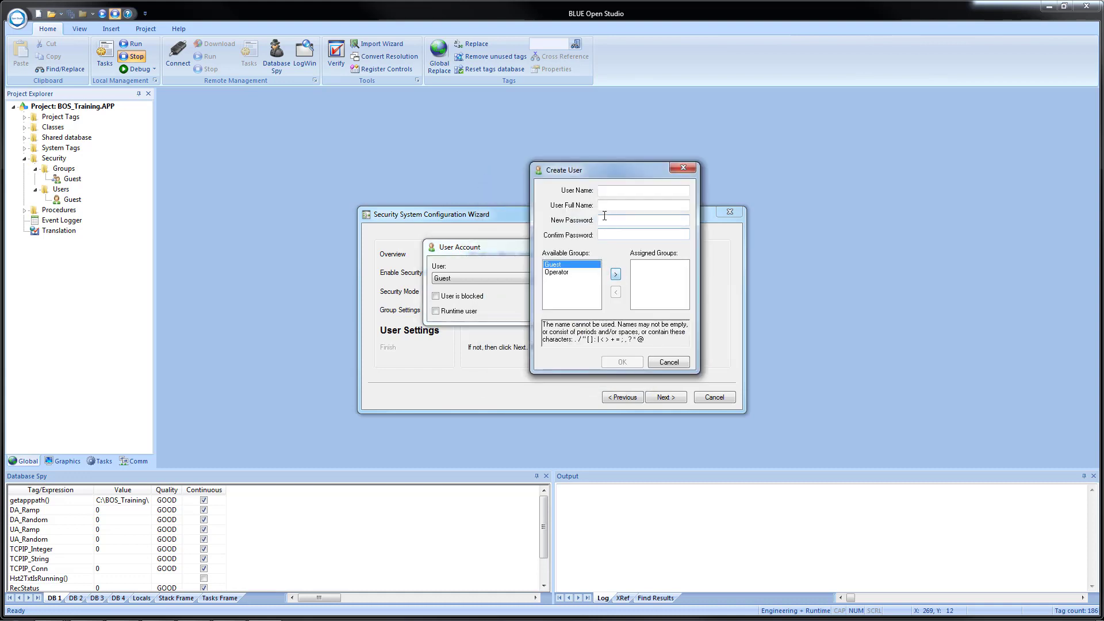
# Enter the new user's login name, full name and matching password, and assign the Operator group.
pyautogui.click(607, 190)
pyautogui.write('joe')
pyautogui.click(614, 205)
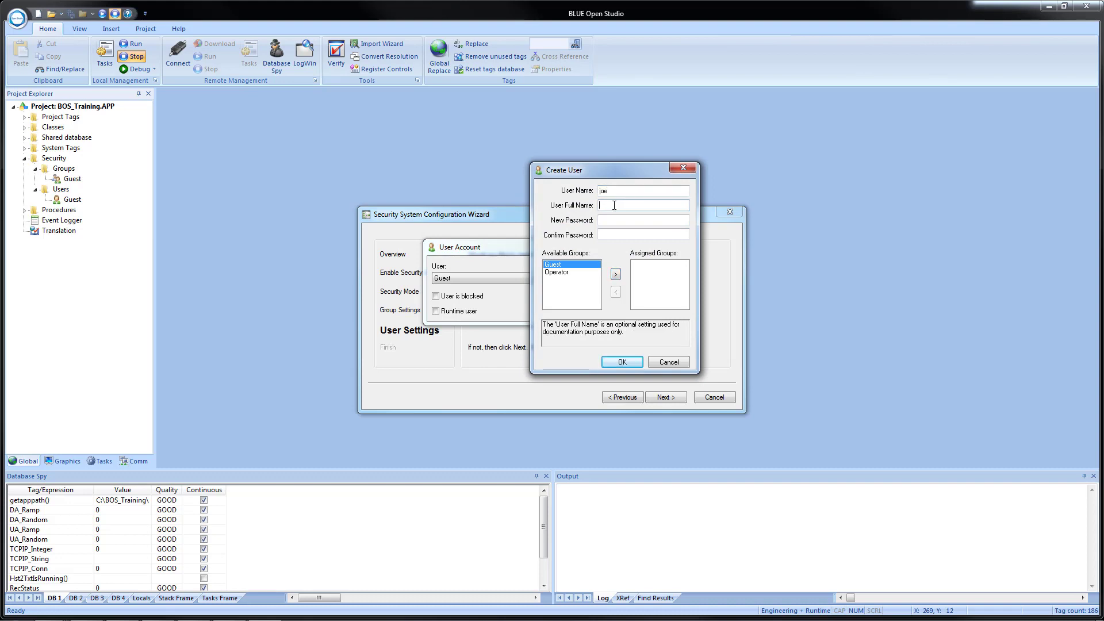
pyautogui.write('Joseph Smith')
pyautogui.click(602, 220)
pyautogui.write('joe')
pyautogui.click(603, 234)
pyautogui.write('joe')
pyautogui.click(557, 272)
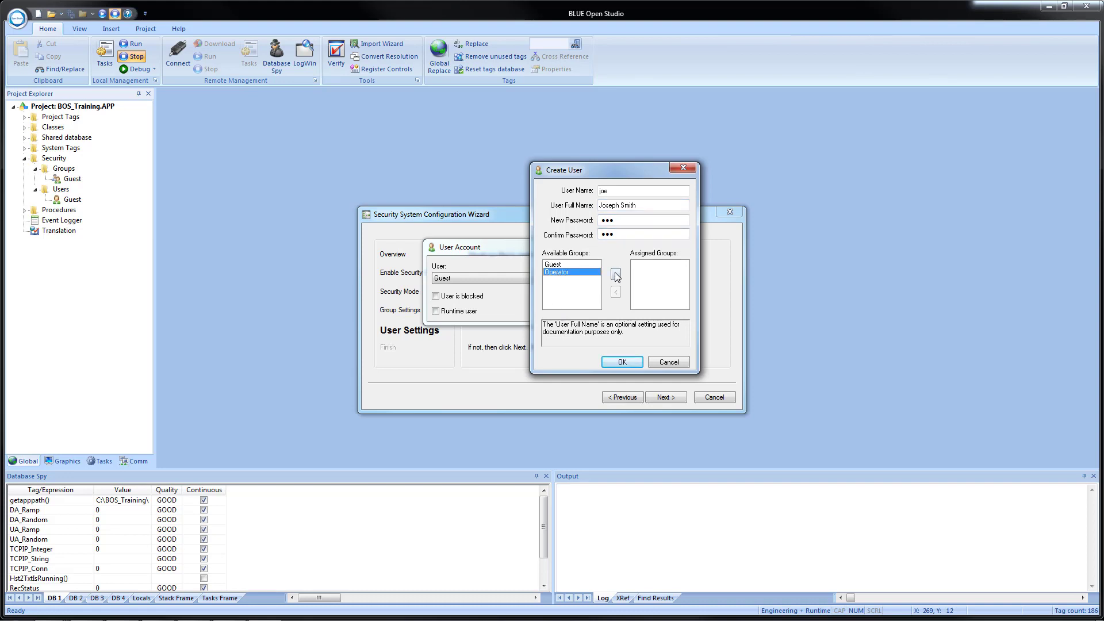
pyautogui.click(616, 276)
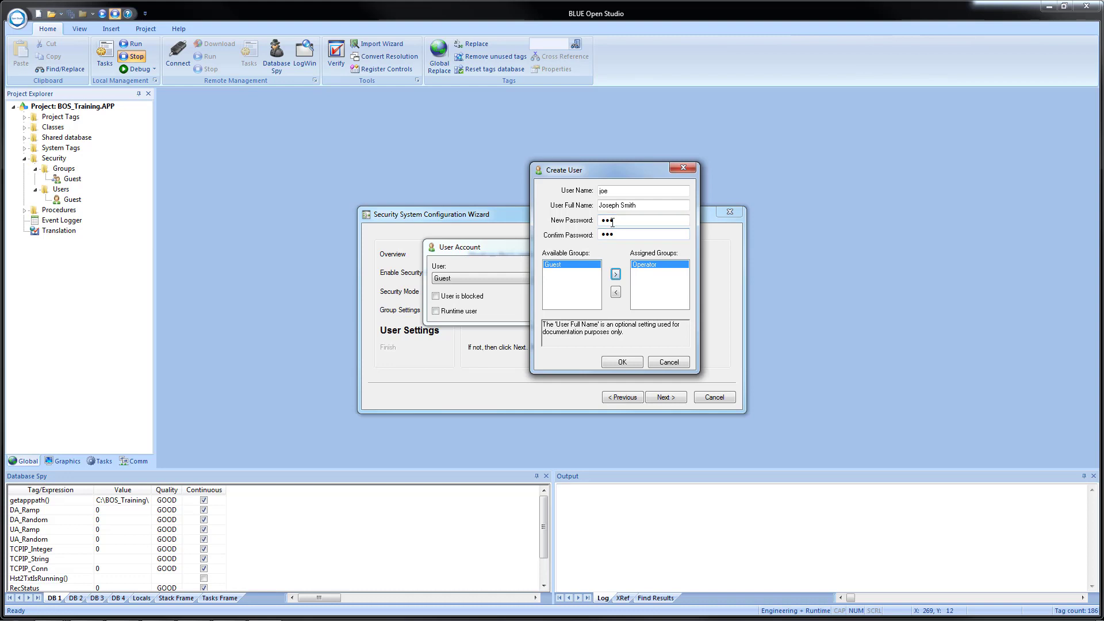
# Create the new Operator user, then review its saved settings and close them.
pyautogui.click(620, 363)
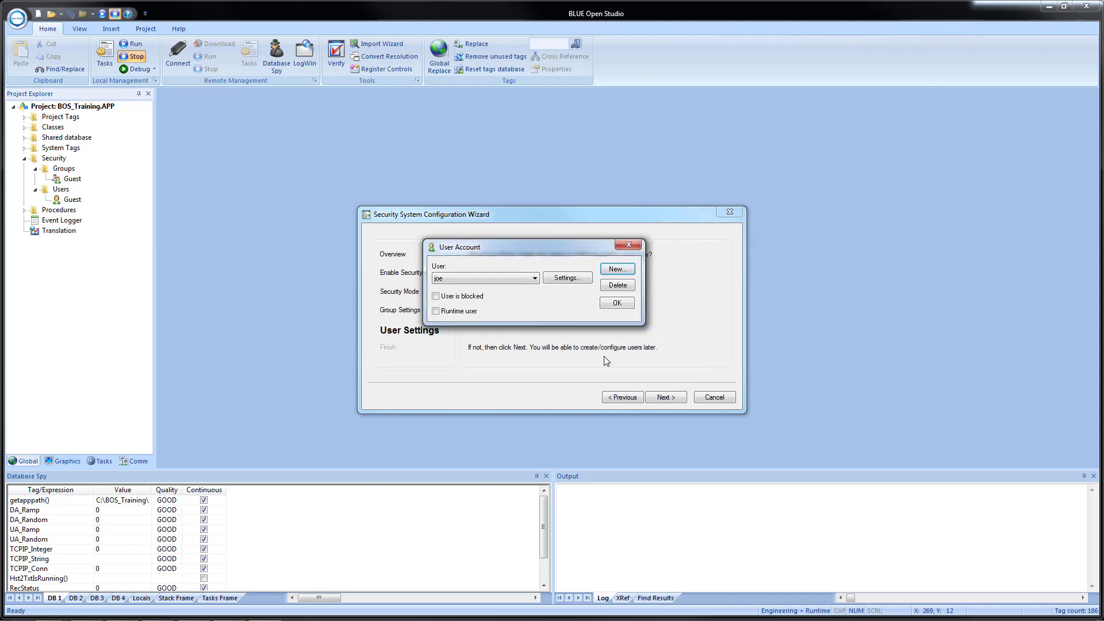
pyautogui.click(559, 279)
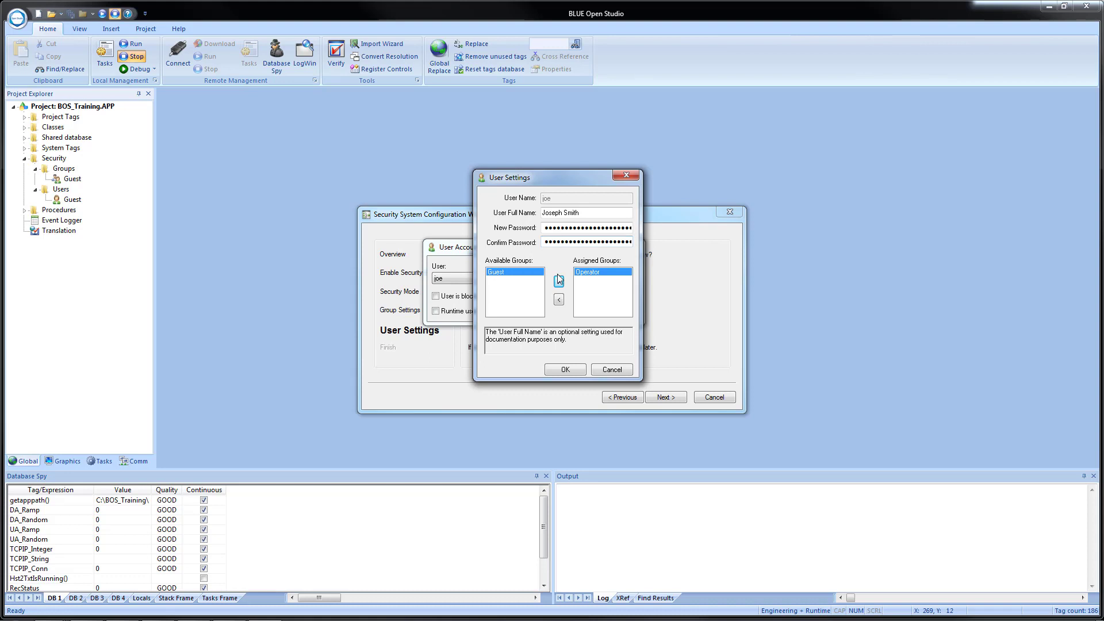
pyautogui.click(565, 370)
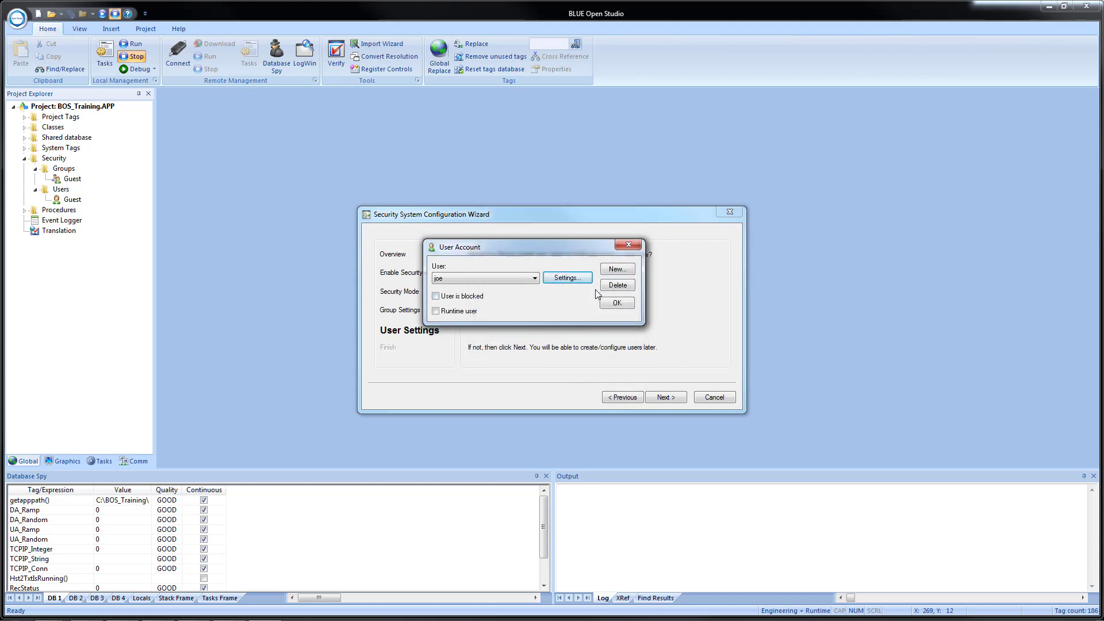
# Close the User Account dialog, review the wizard's results summary, and finish the security wizard.
pyautogui.click(615, 303)
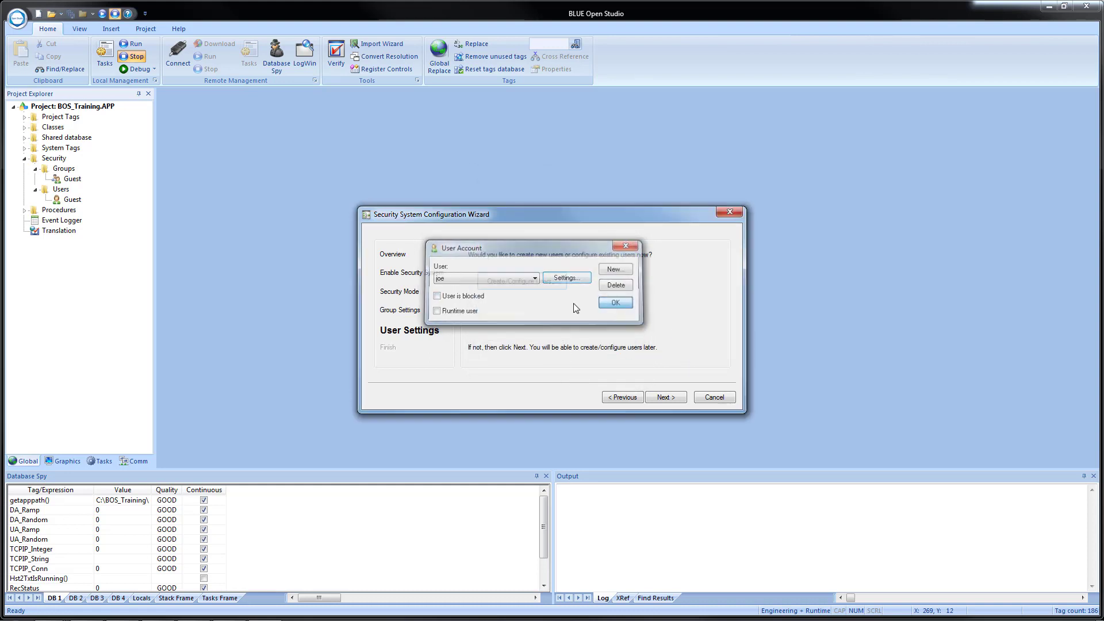
pyautogui.click(666, 398)
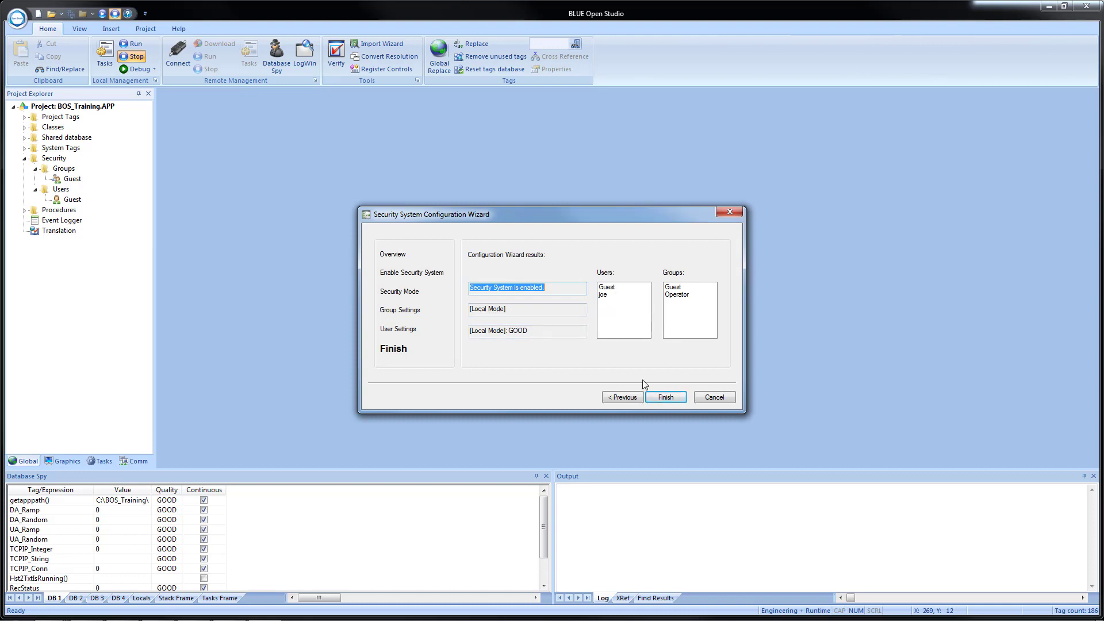
pyautogui.click(667, 397)
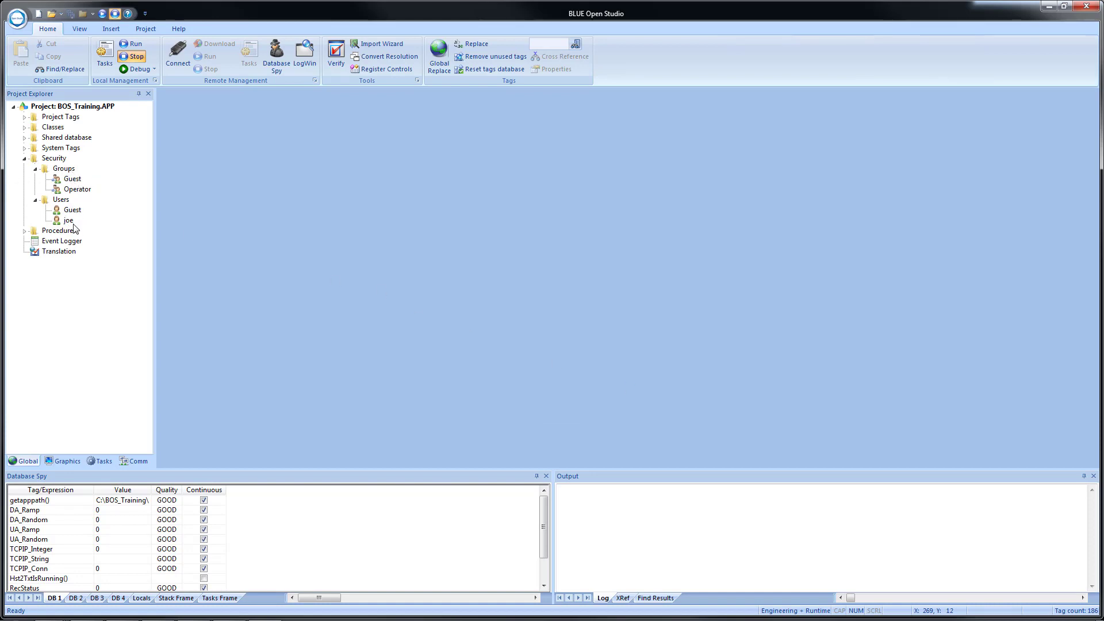
# Open Settings from the Security item's context menu in the Project Explorer.
pyautogui.rightClick(53, 160)
pyautogui.click(72, 168)
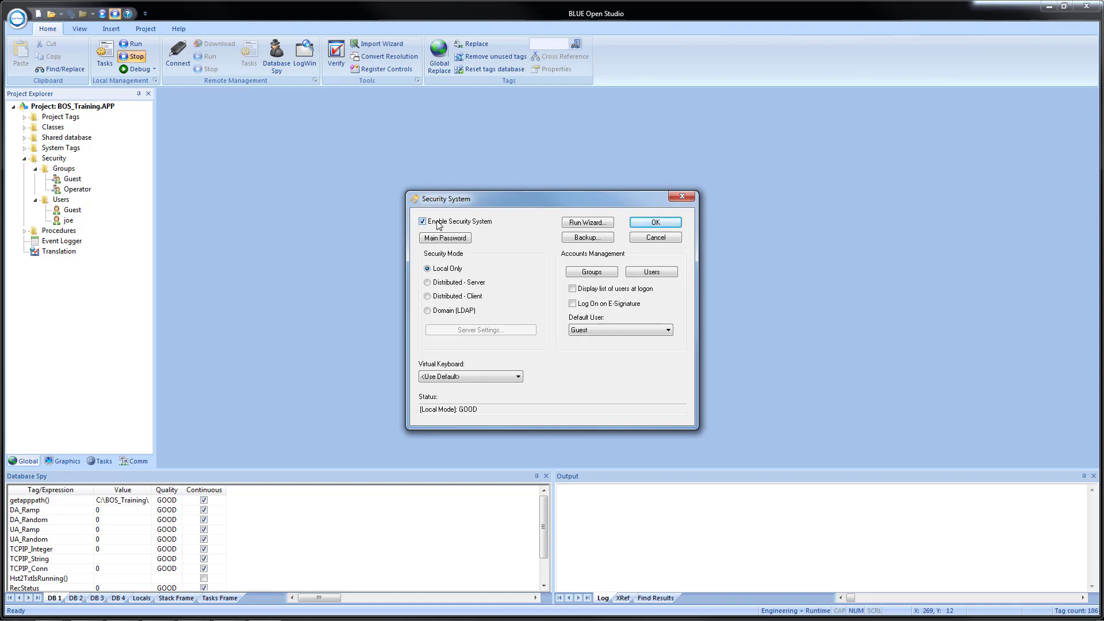
pyautogui.click(439, 222)
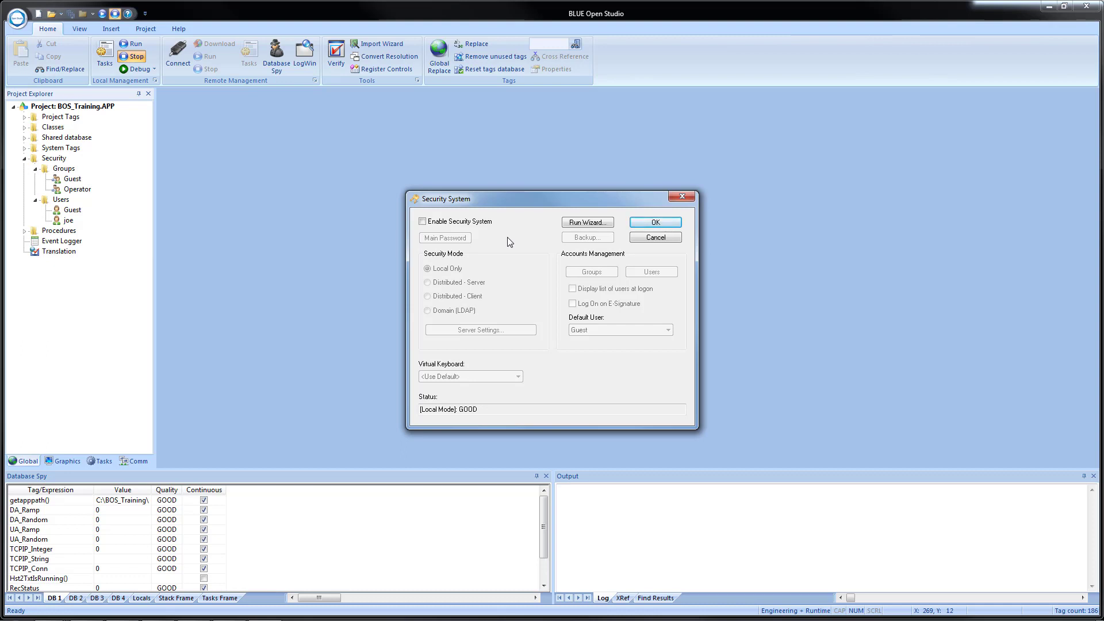
pyautogui.click(481, 222)
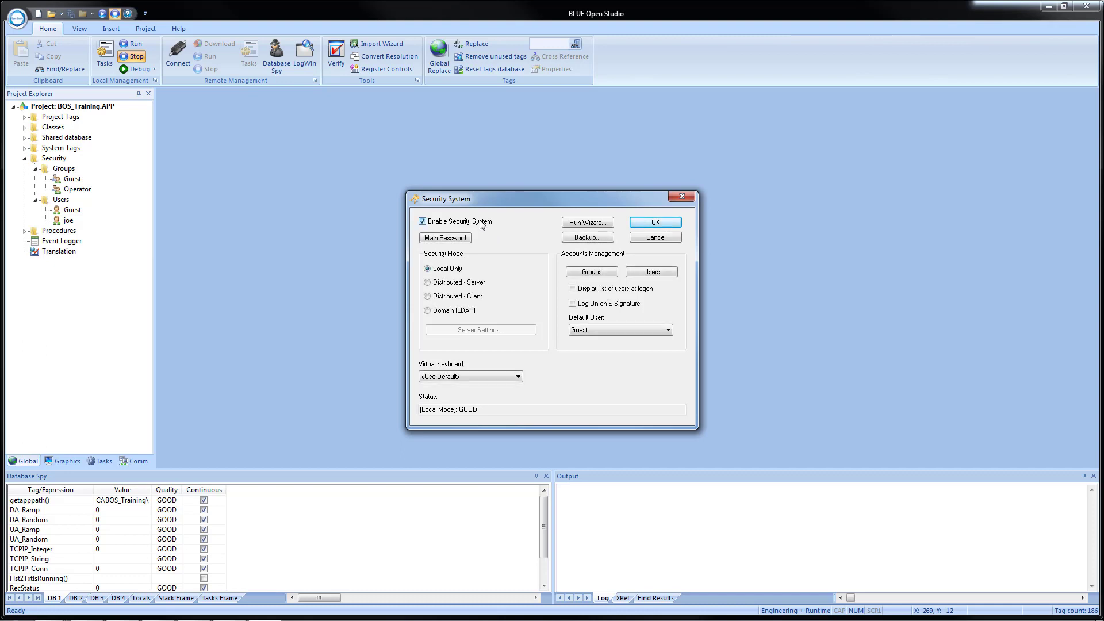
pyautogui.click(457, 241)
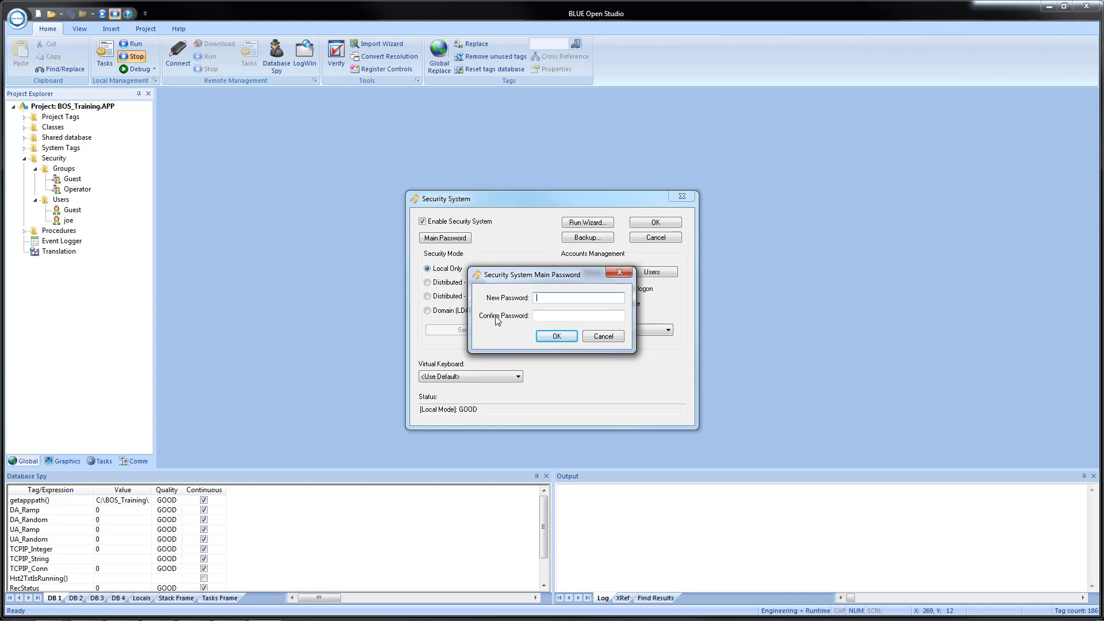
pyautogui.click(603, 336)
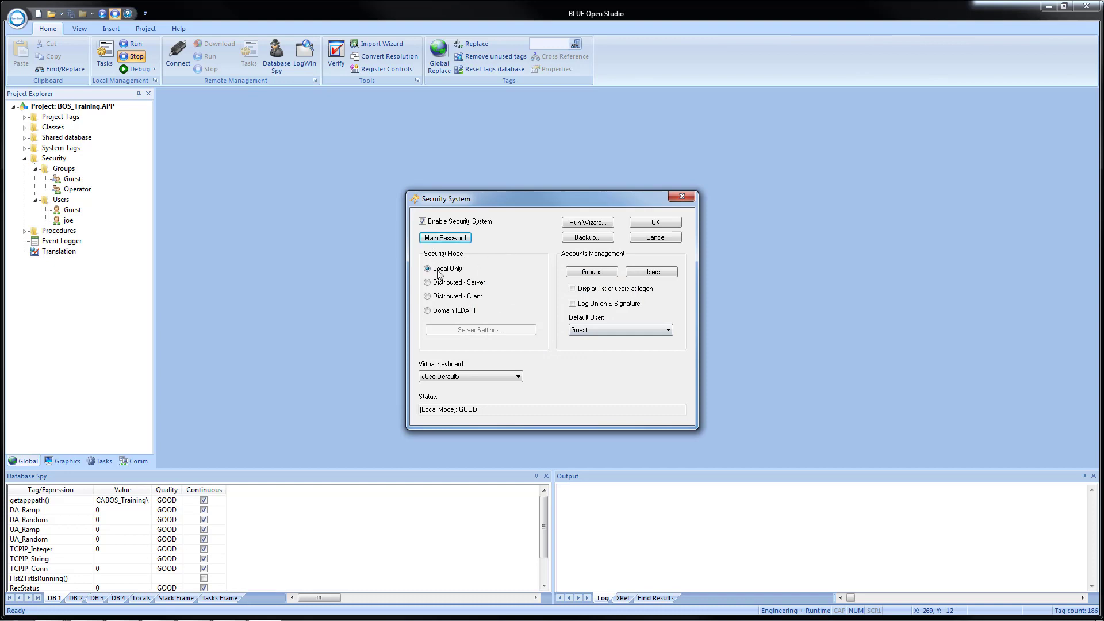
# Choose AlphaNumeric from the Virtual Keyboard drop-down.
pyautogui.click(500, 378)
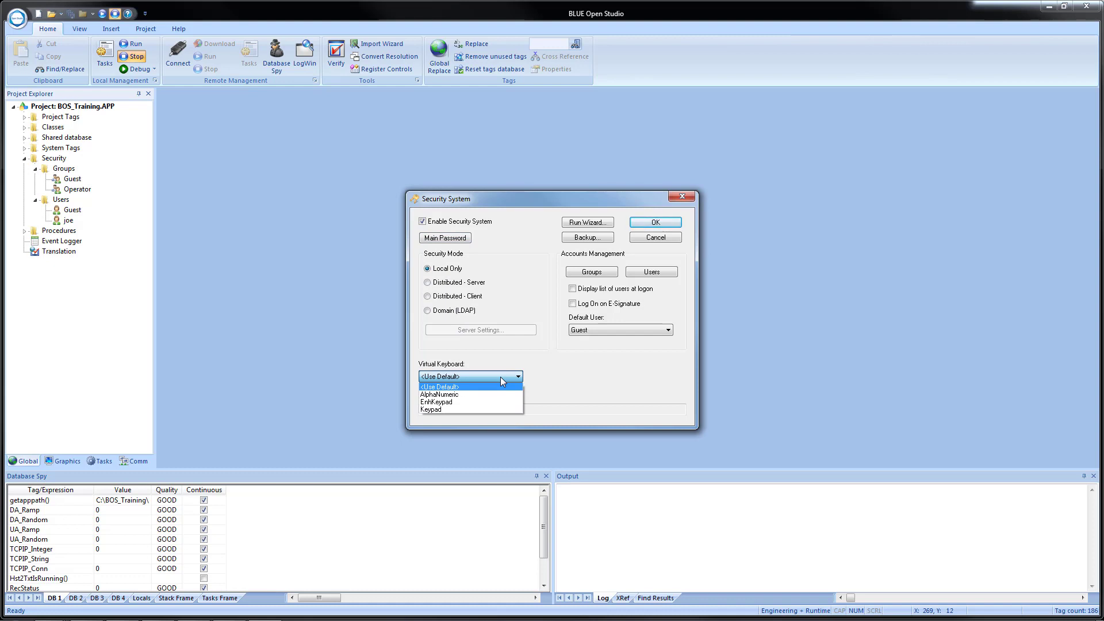
pyautogui.click(475, 396)
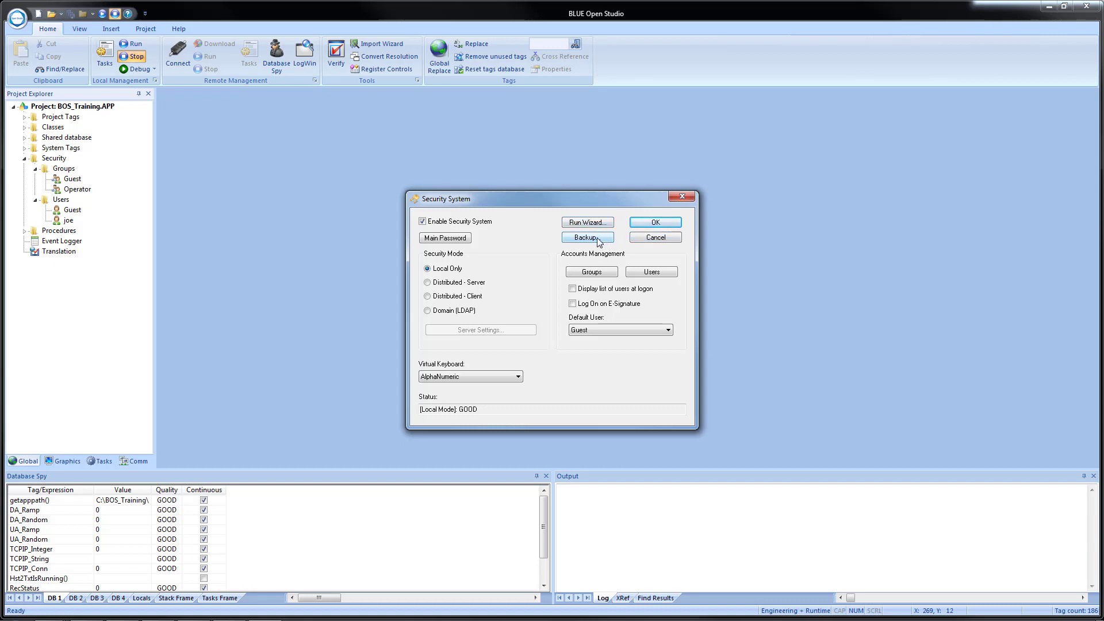
# Export the security system to C:\BOS_Training\Security_Export.dat without a main password.
pyautogui.click(599, 242)
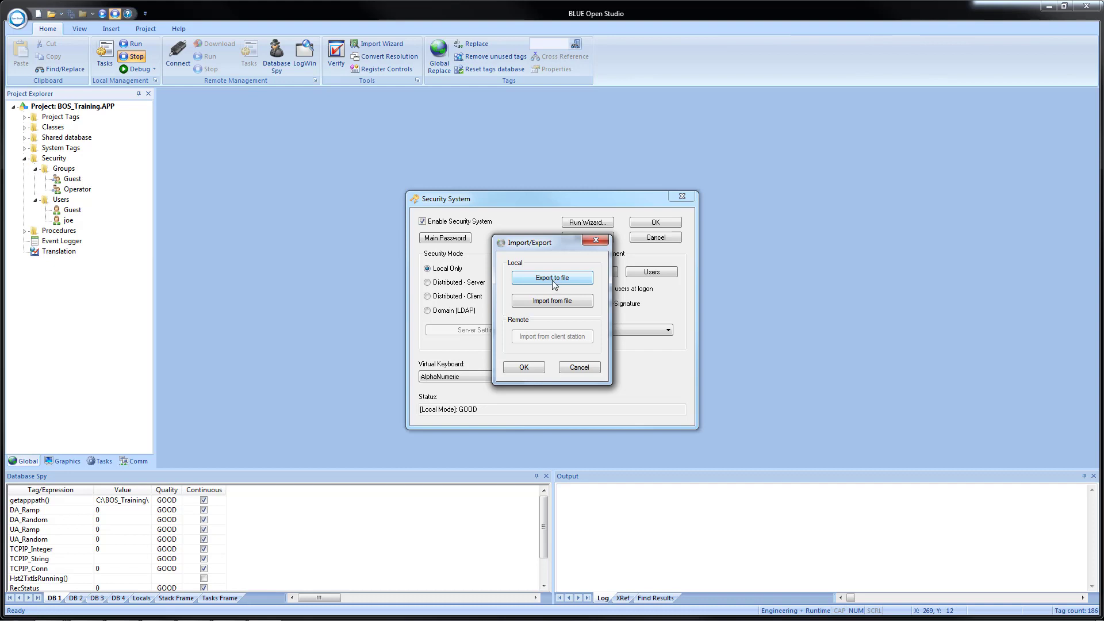
pyautogui.click(551, 279)
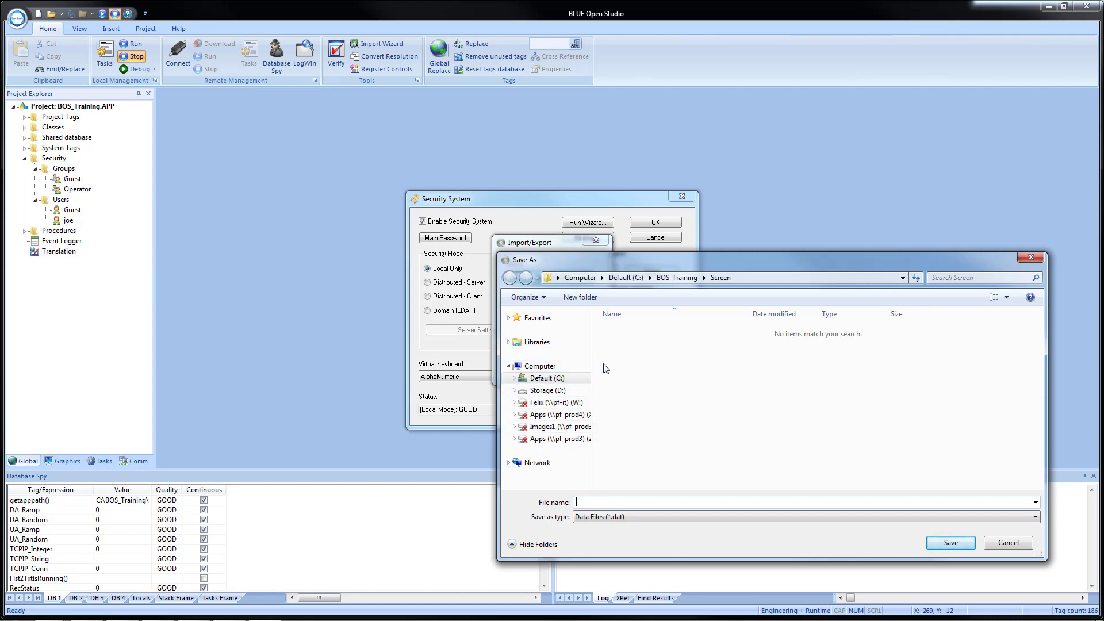
pyautogui.click(679, 277)
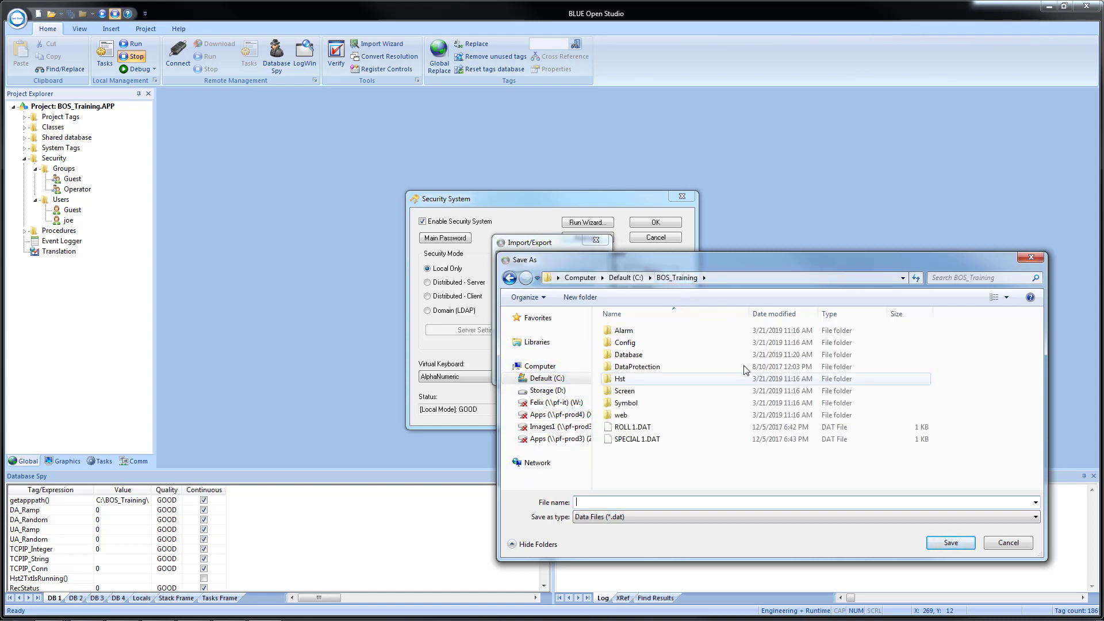
pyautogui.click(634, 499)
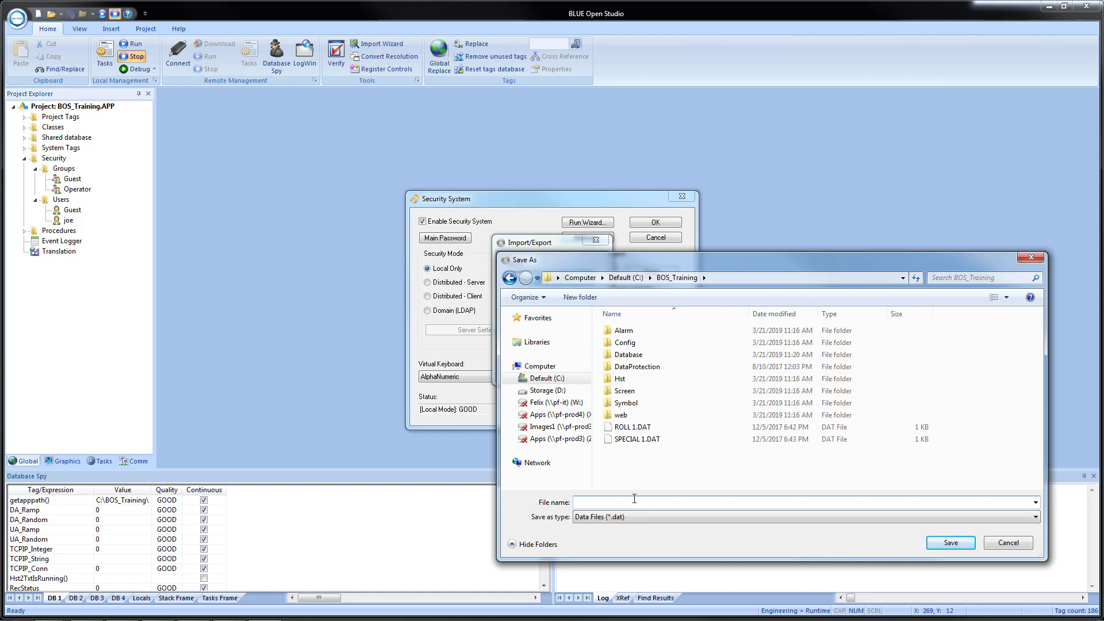
pyautogui.write('Security_Export')
pyautogui.click(949, 544)
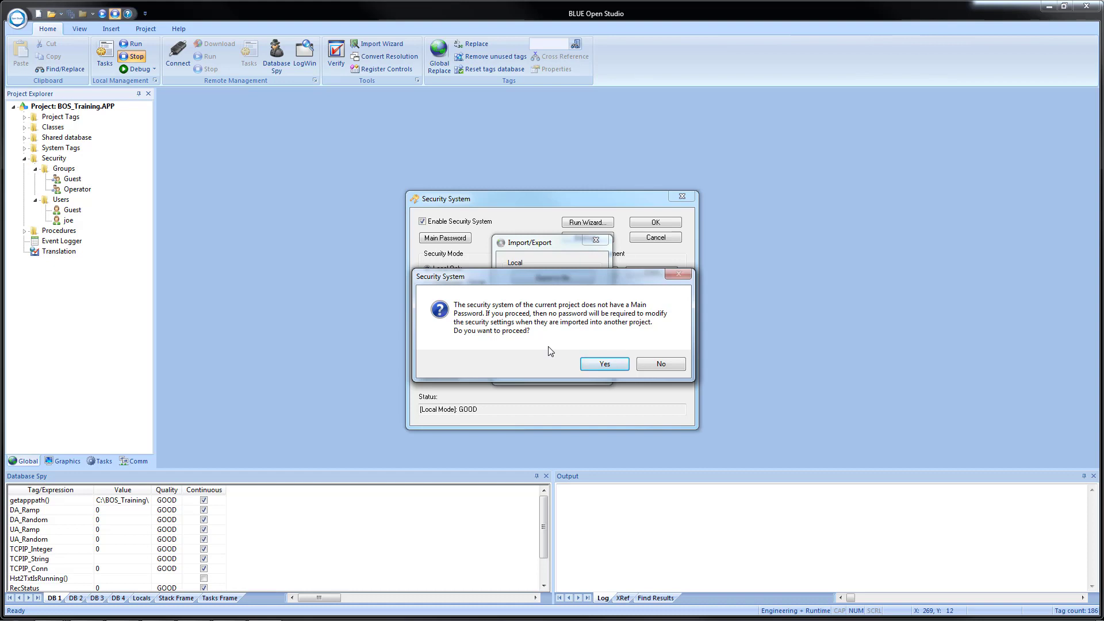
pyautogui.click(597, 364)
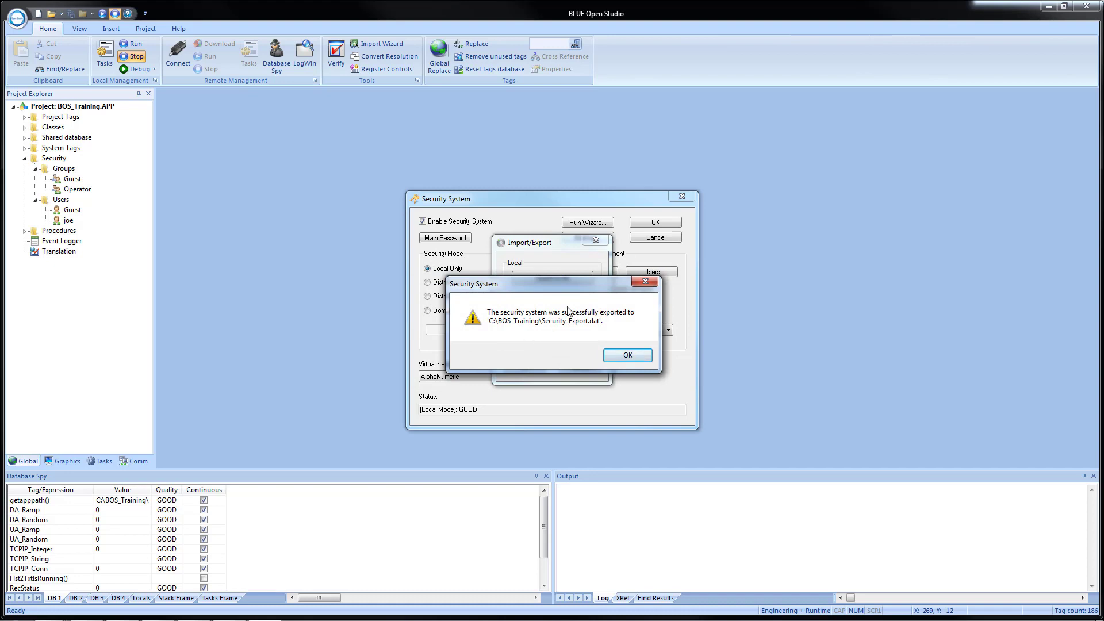
pyautogui.click(624, 355)
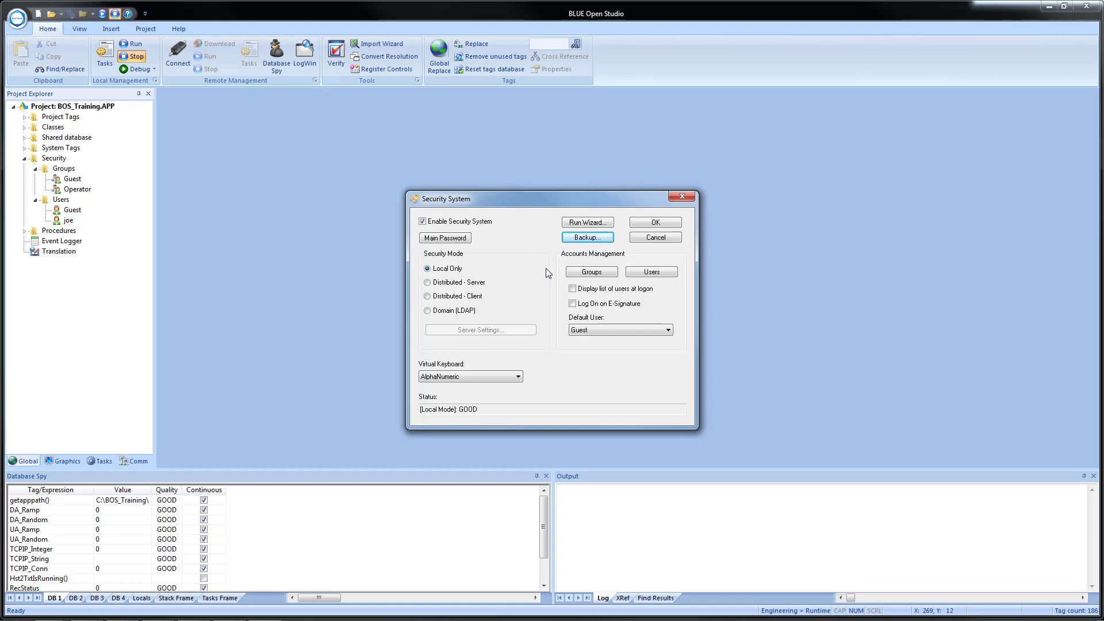
pyautogui.click(629, 274)
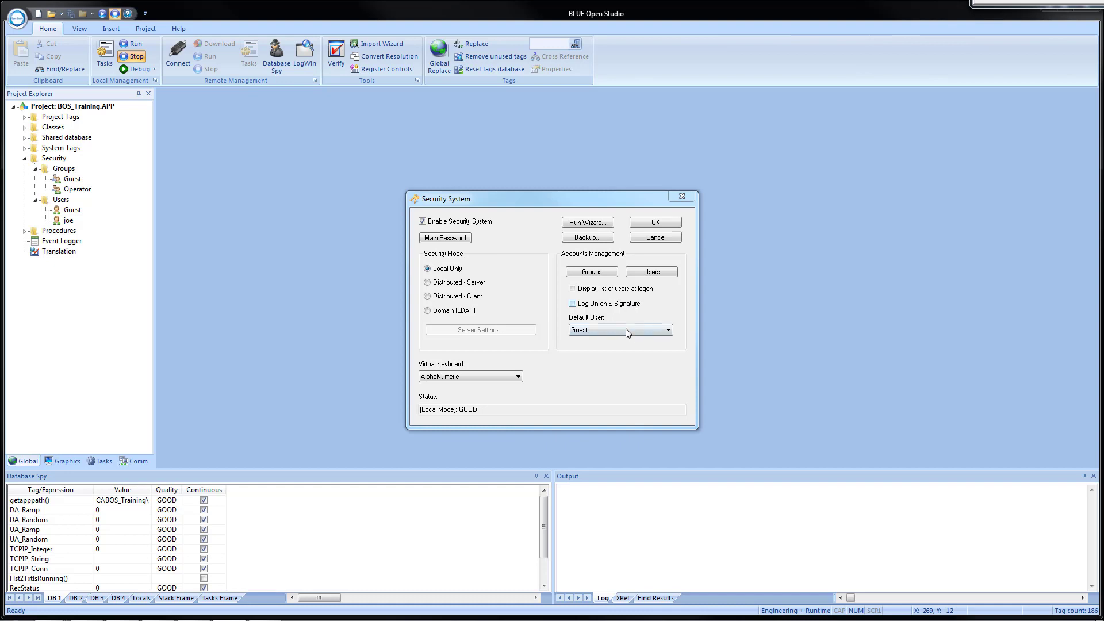
pyautogui.click(631, 330)
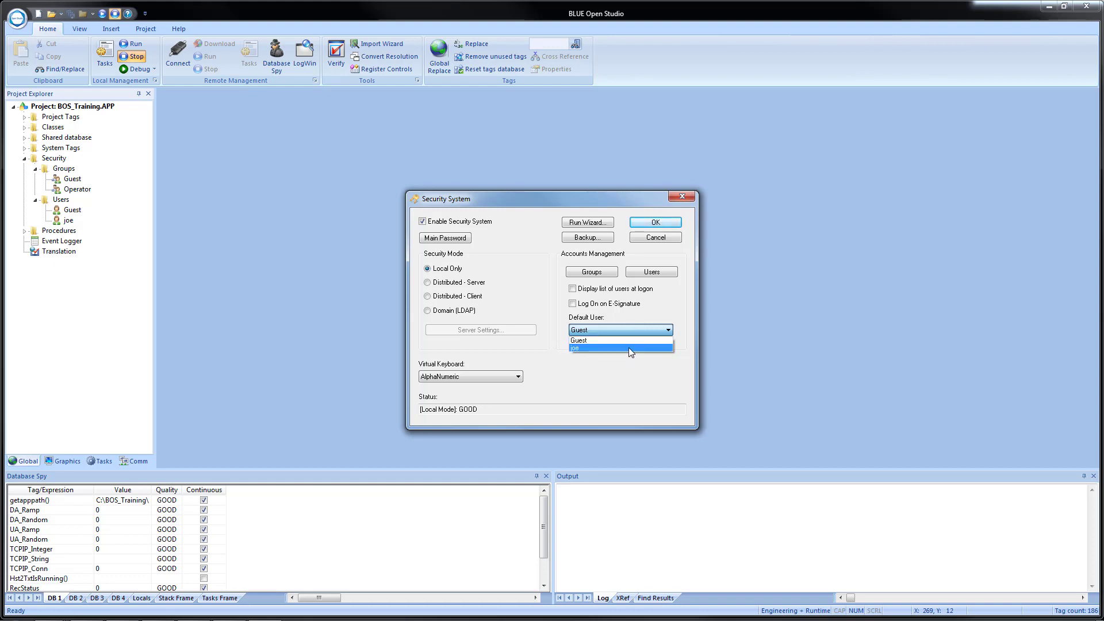
pyautogui.press('Up')
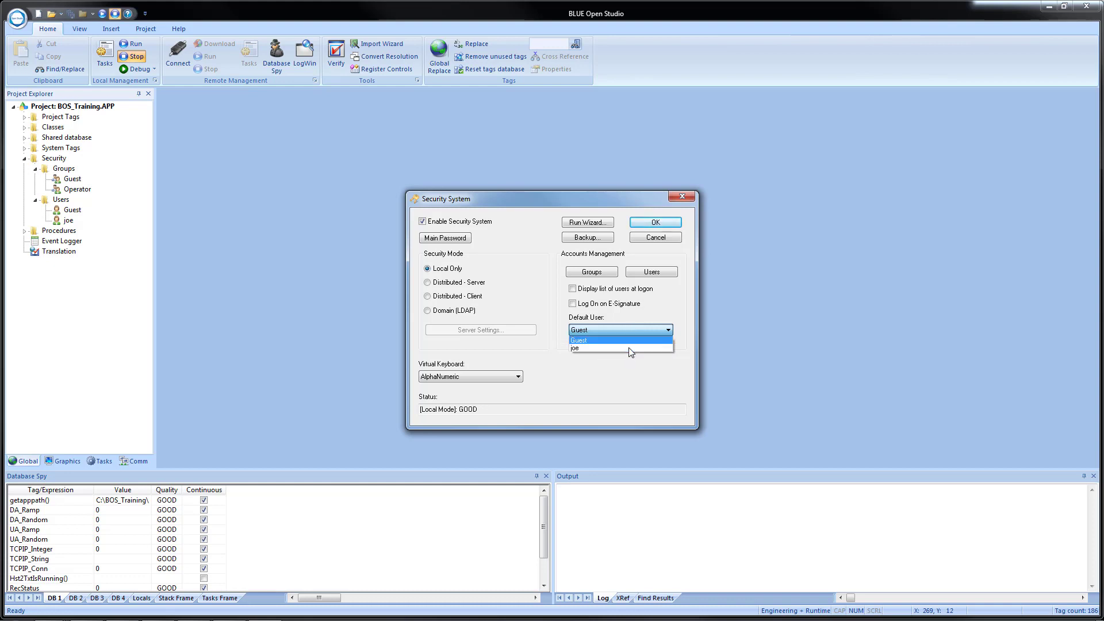
pyautogui.click(604, 373)
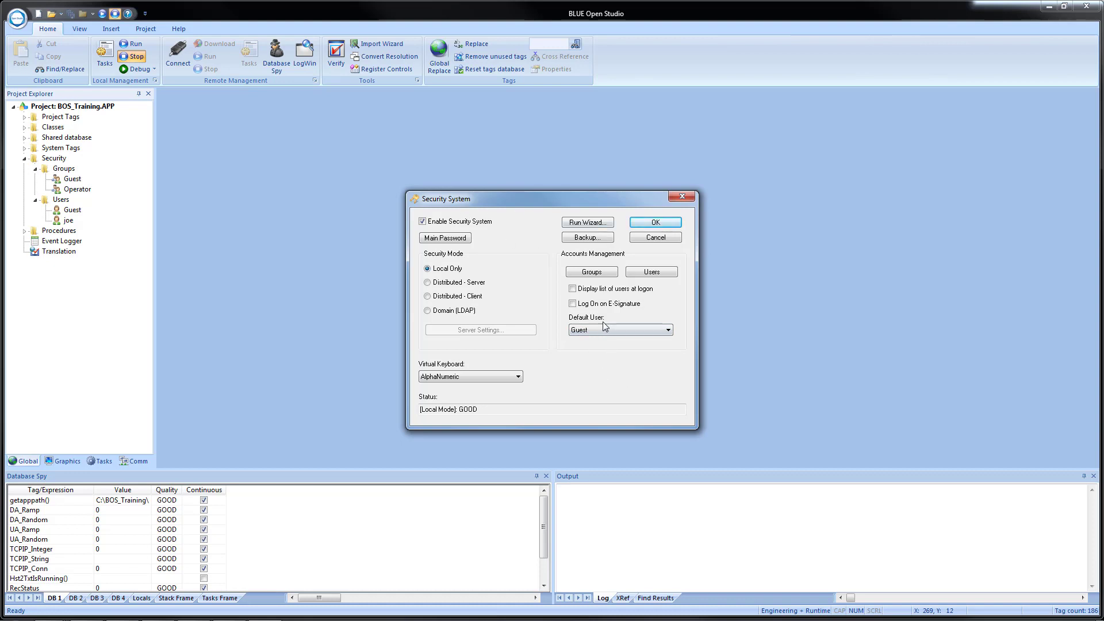
# Choose C:\BOS Training Files\SECURITY SYSTEM EXPORT.dat as the security settings file to import.
pyautogui.click(579, 242)
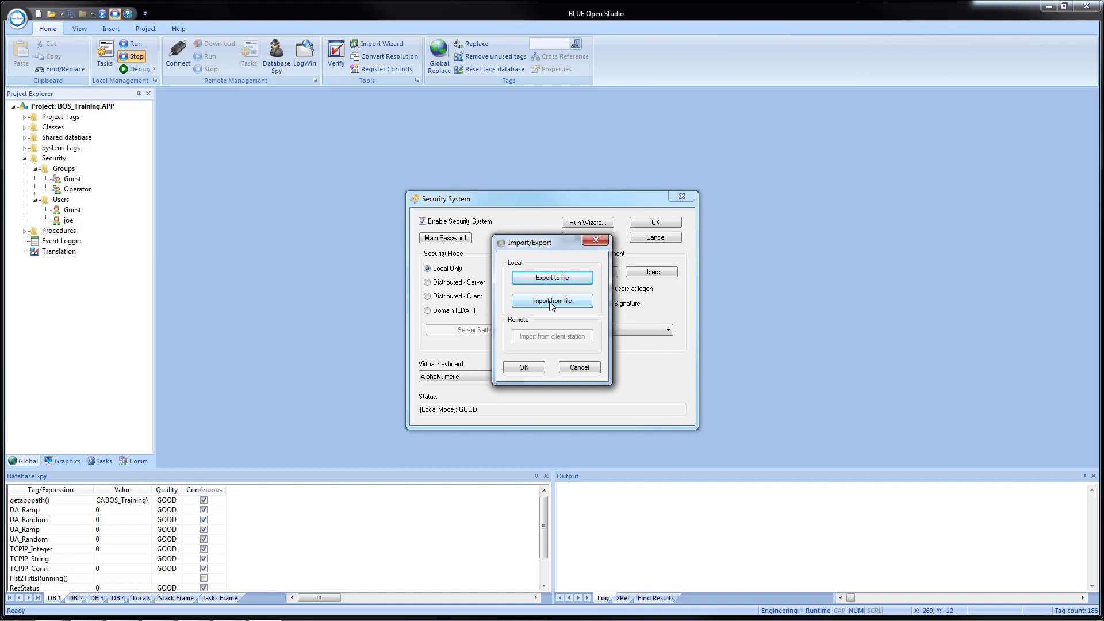
pyautogui.click(551, 301)
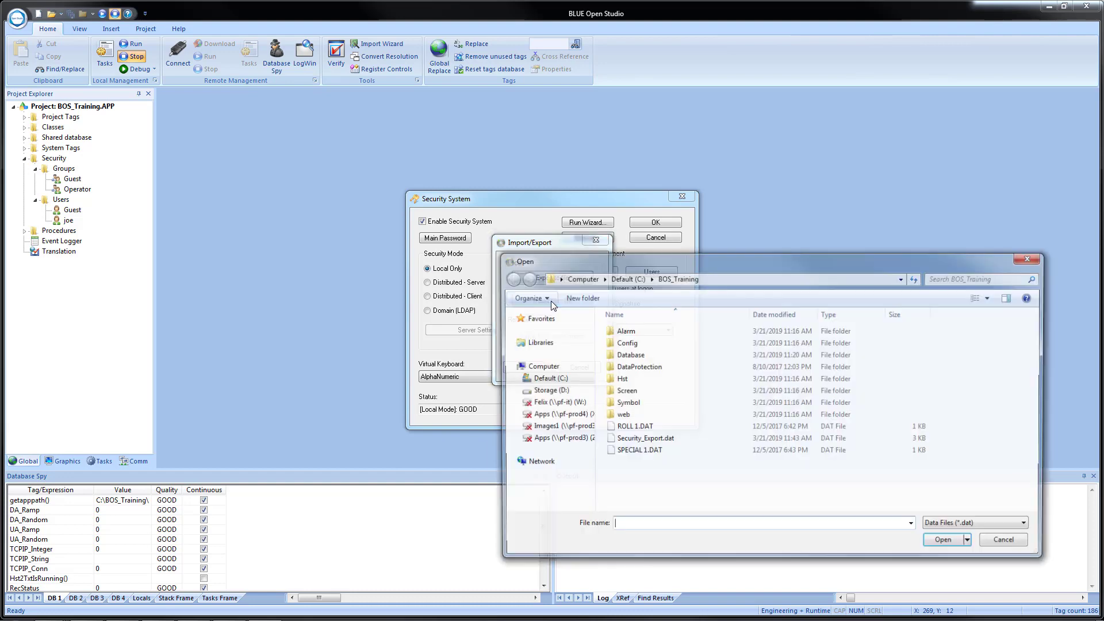
pyautogui.click(625, 281)
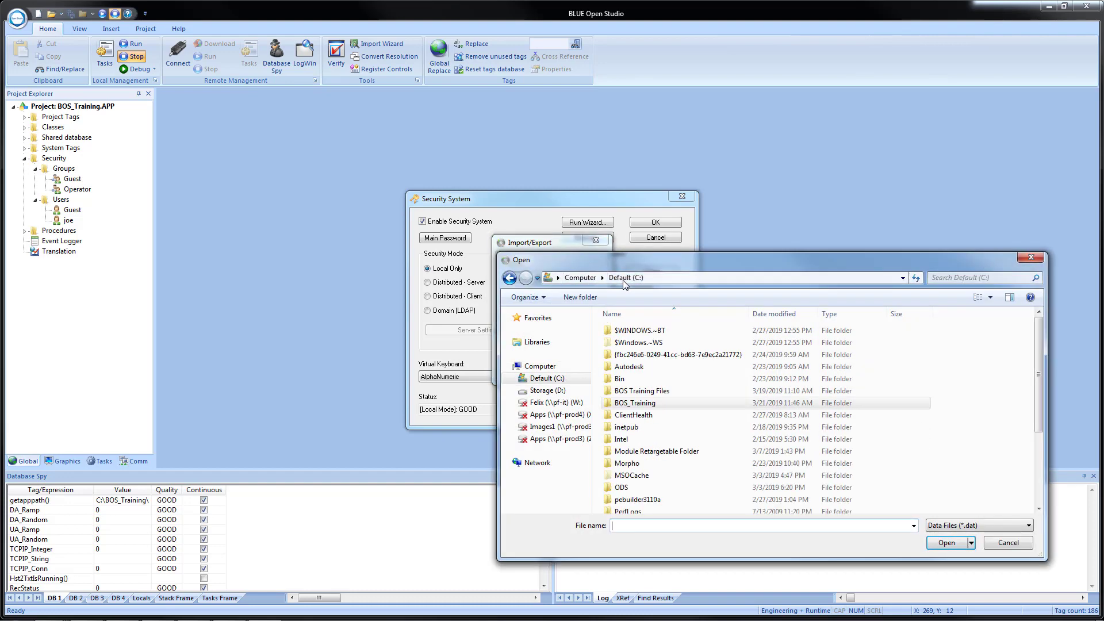
pyautogui.doubleClick(653, 390)
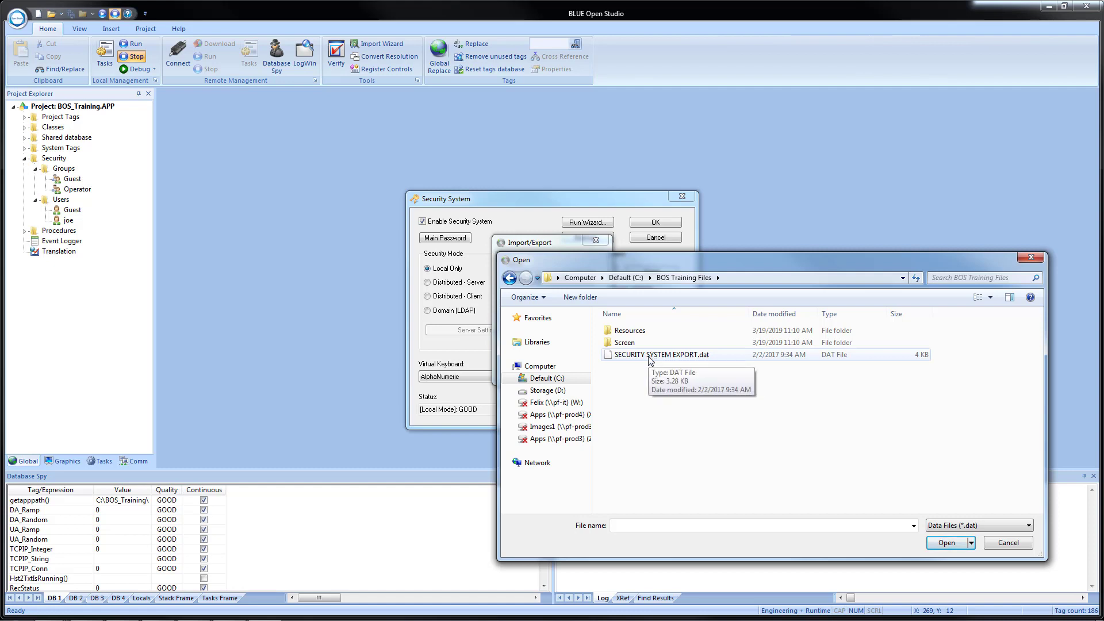
pyautogui.click(650, 360)
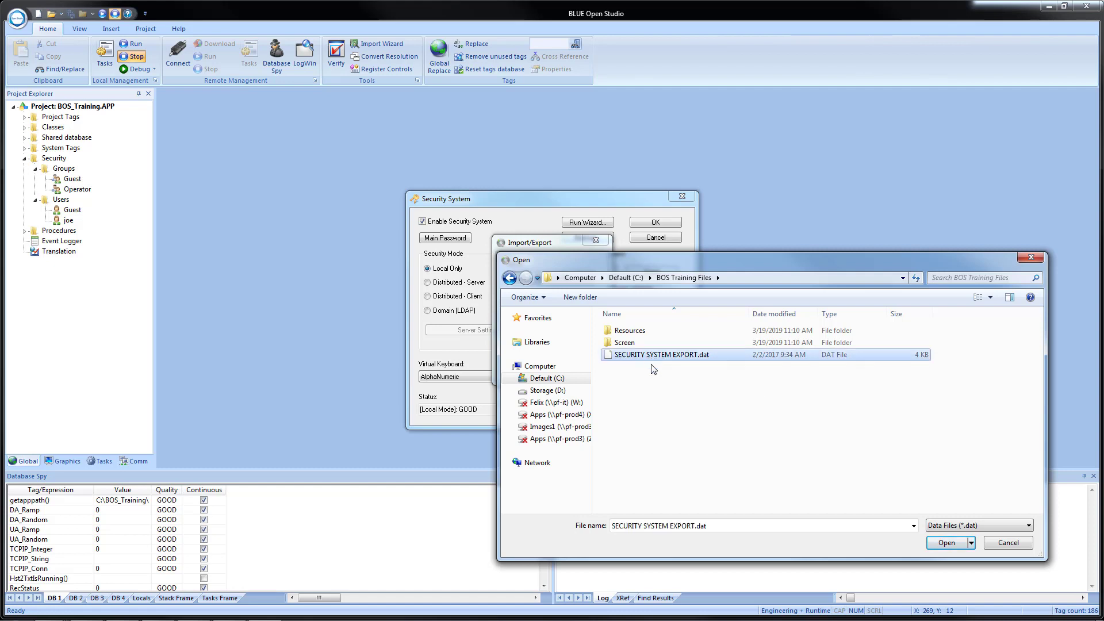
pyautogui.click(946, 543)
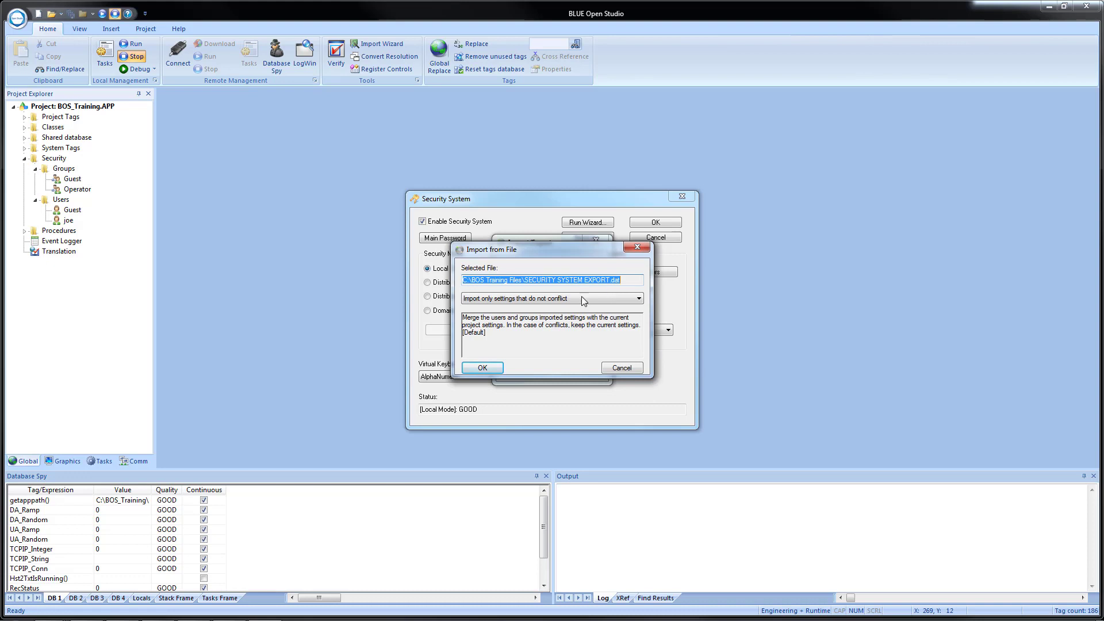
# Import the security file with the mode 'Import all settings and replace conflicts'.
pyautogui.click(627, 301)
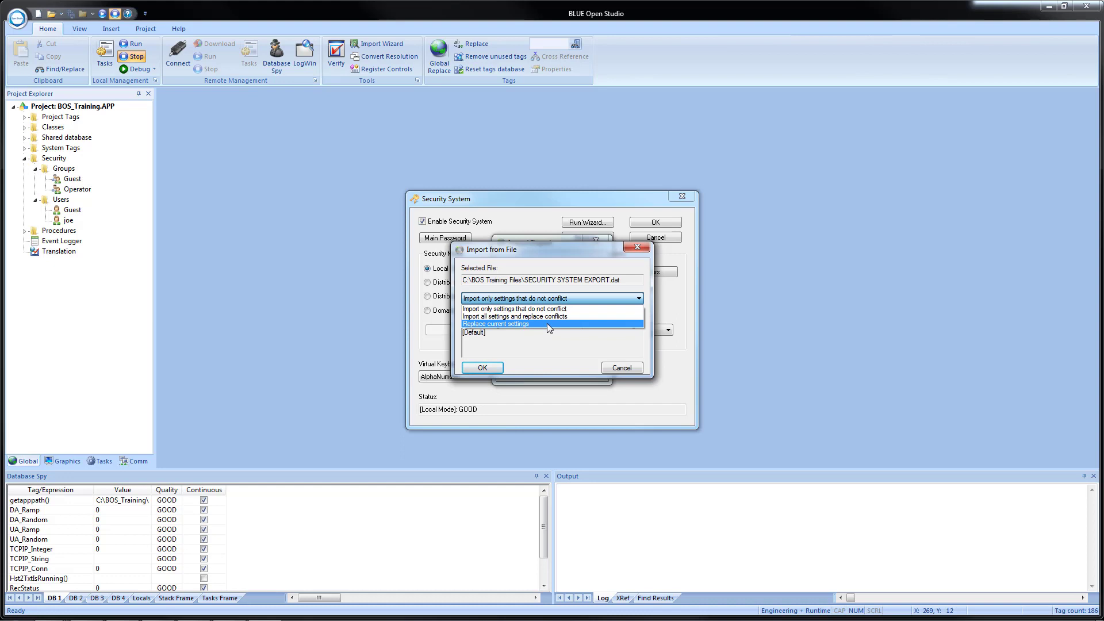
pyautogui.click(523, 317)
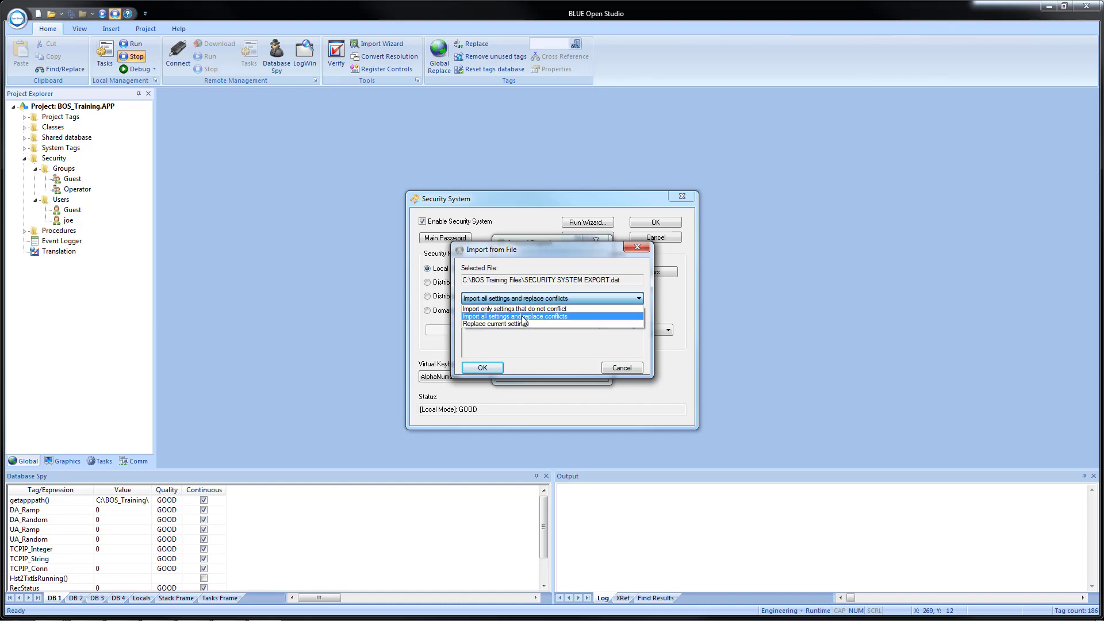
pyautogui.click(523, 317)
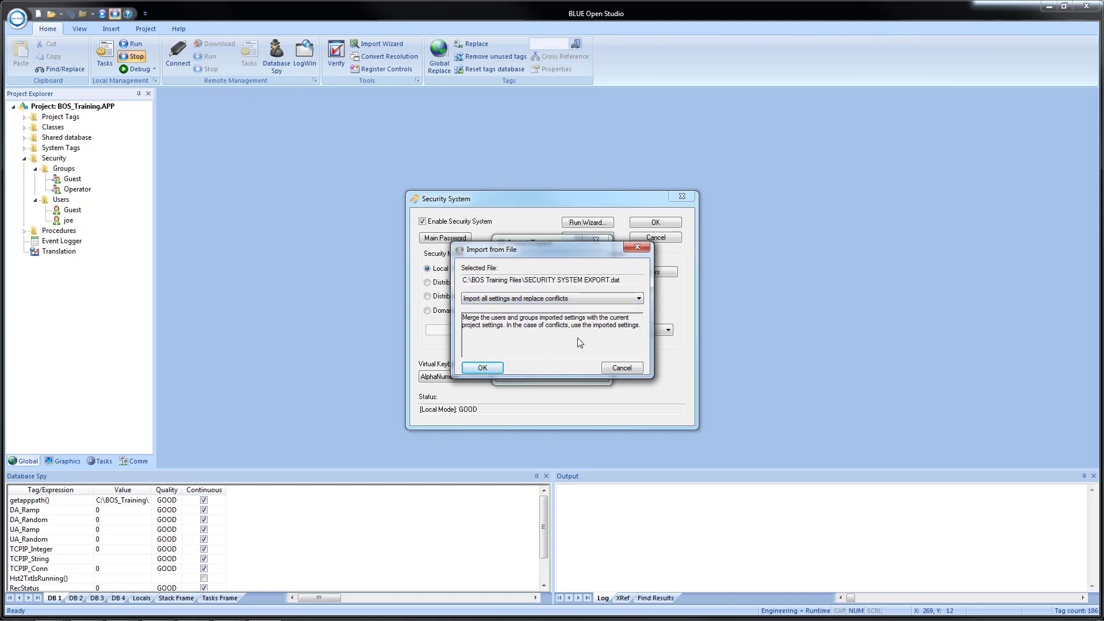
pyautogui.click(579, 297)
pyautogui.click(578, 324)
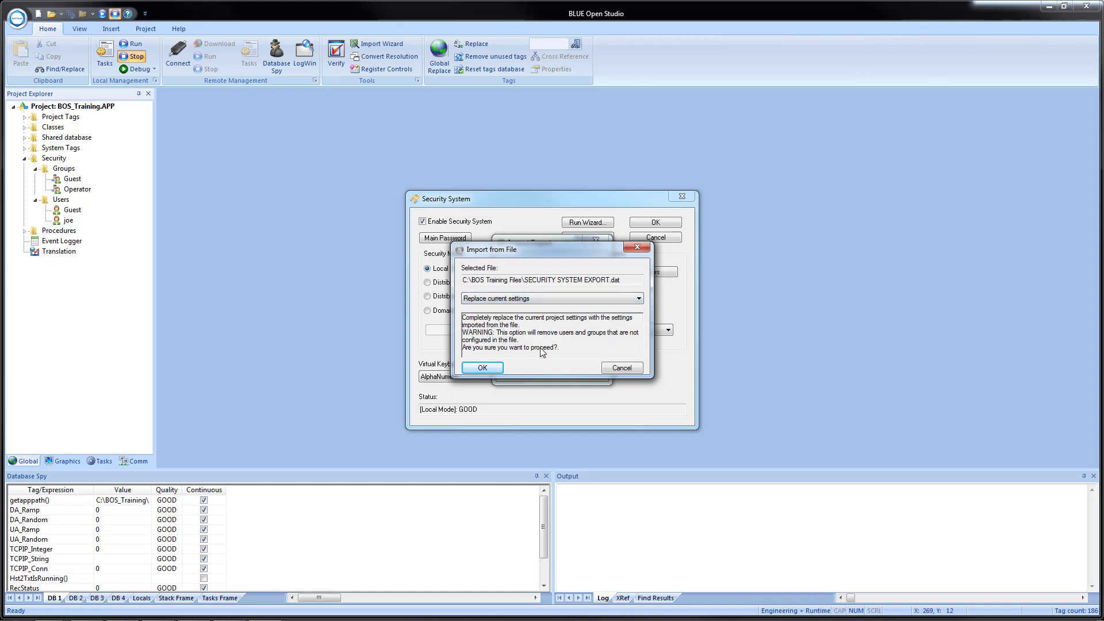
pyautogui.click(566, 298)
pyautogui.click(564, 305)
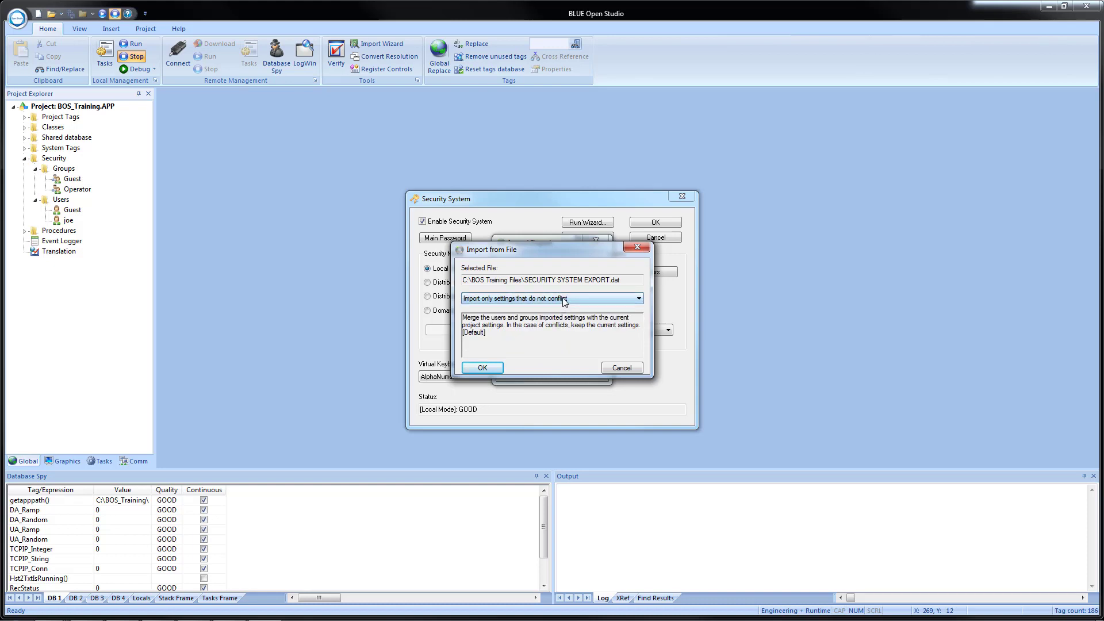
pyautogui.click(564, 299)
pyautogui.click(555, 315)
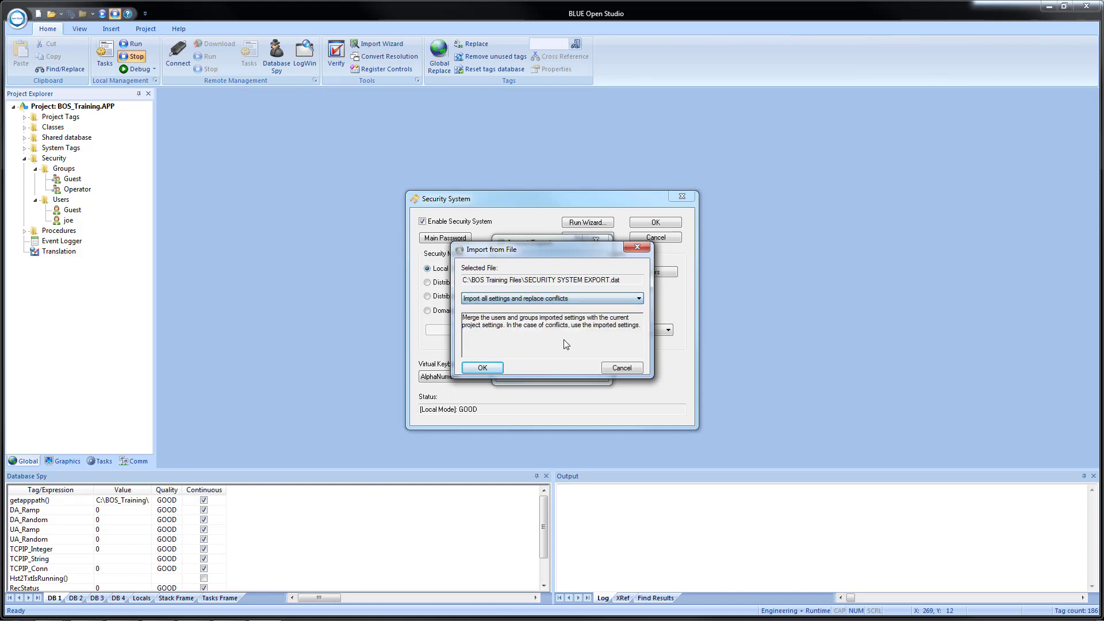
pyautogui.click(479, 368)
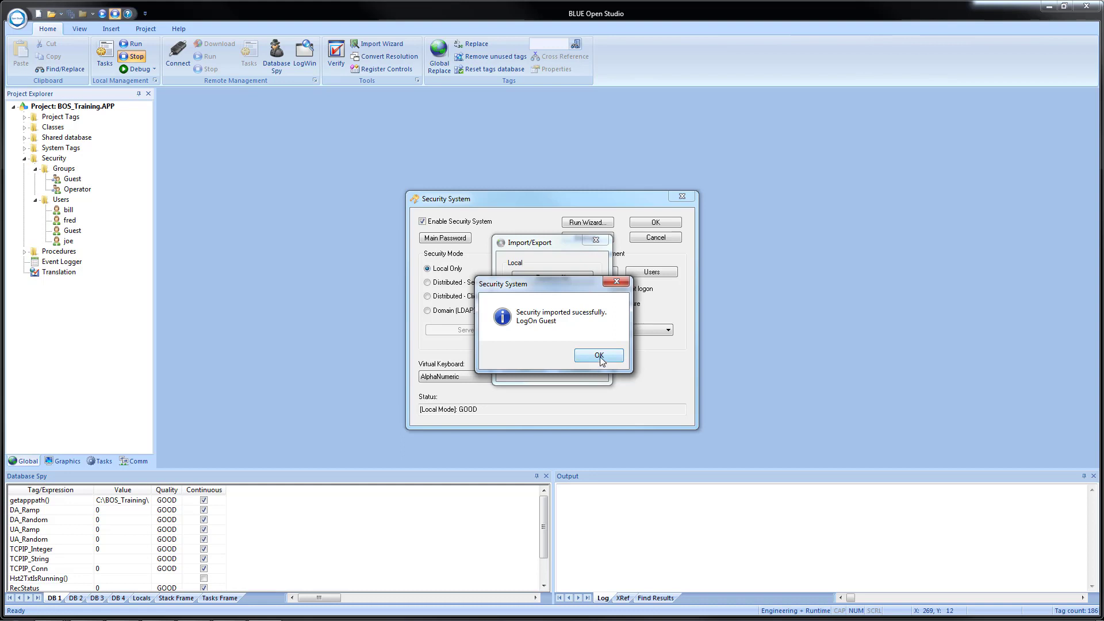
# Dismiss the success message and check an existing user's User Full Name in Users settings.
pyautogui.click(599, 356)
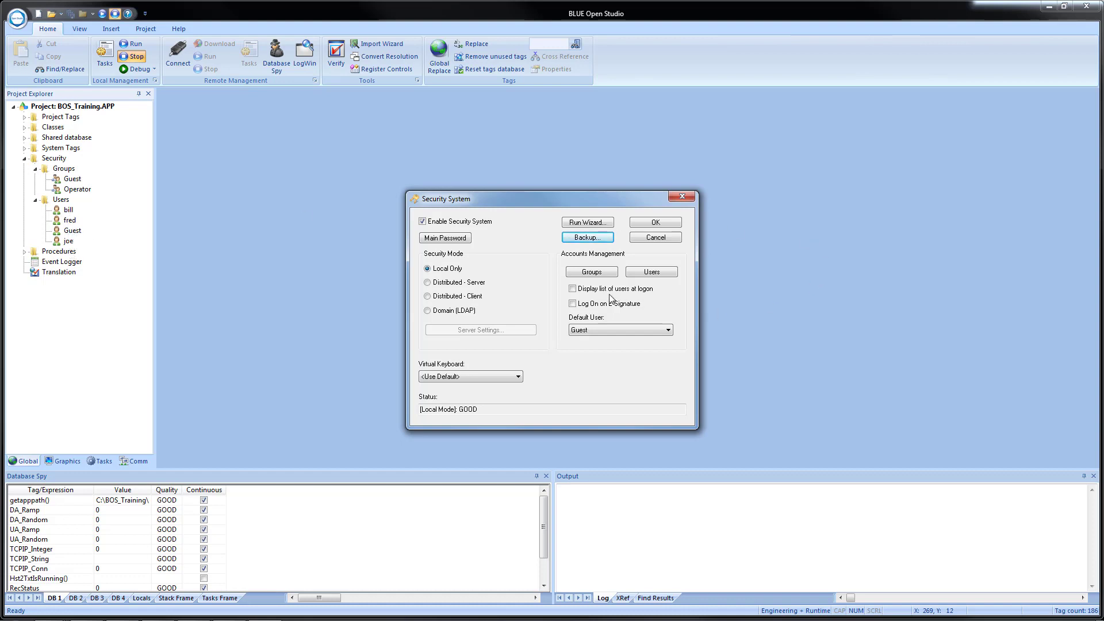
pyautogui.click(650, 273)
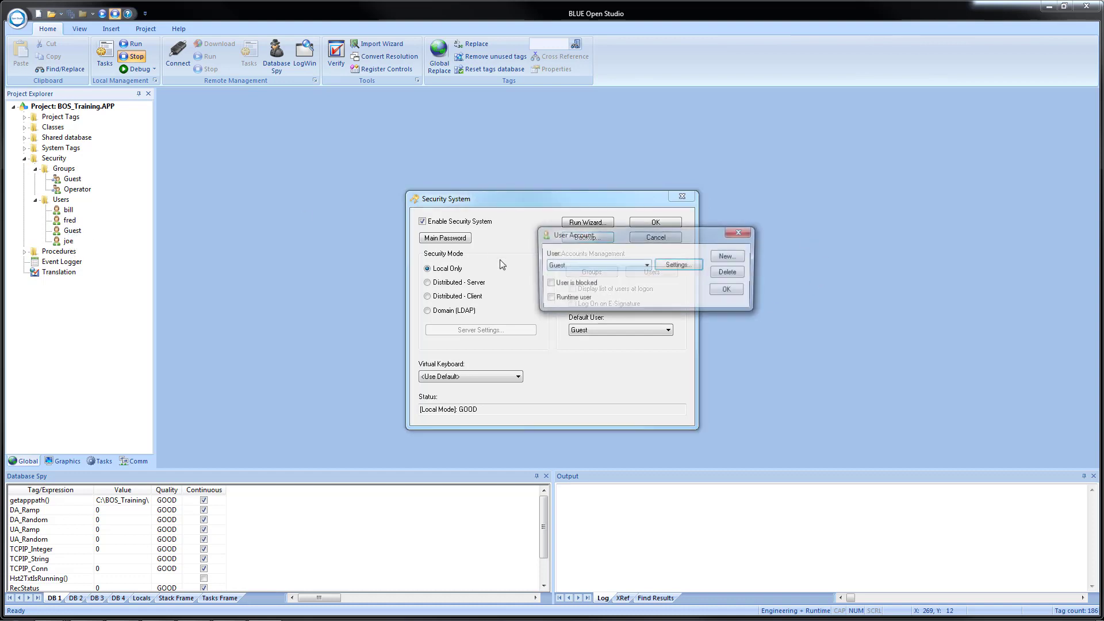
pyautogui.click(582, 264)
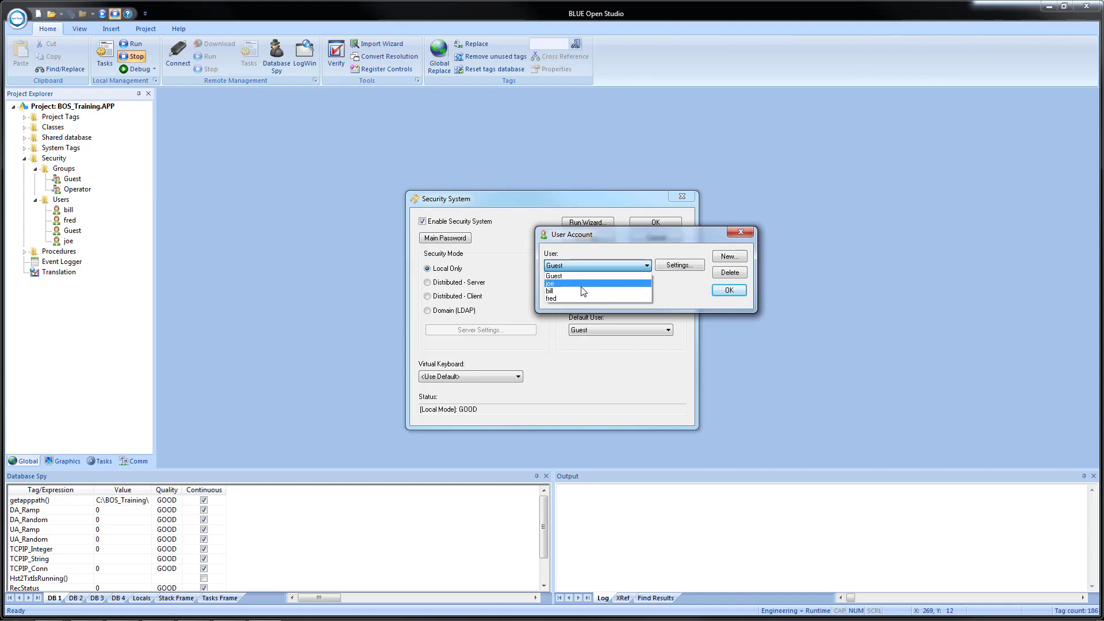
pyautogui.click(581, 284)
pyautogui.click(679, 266)
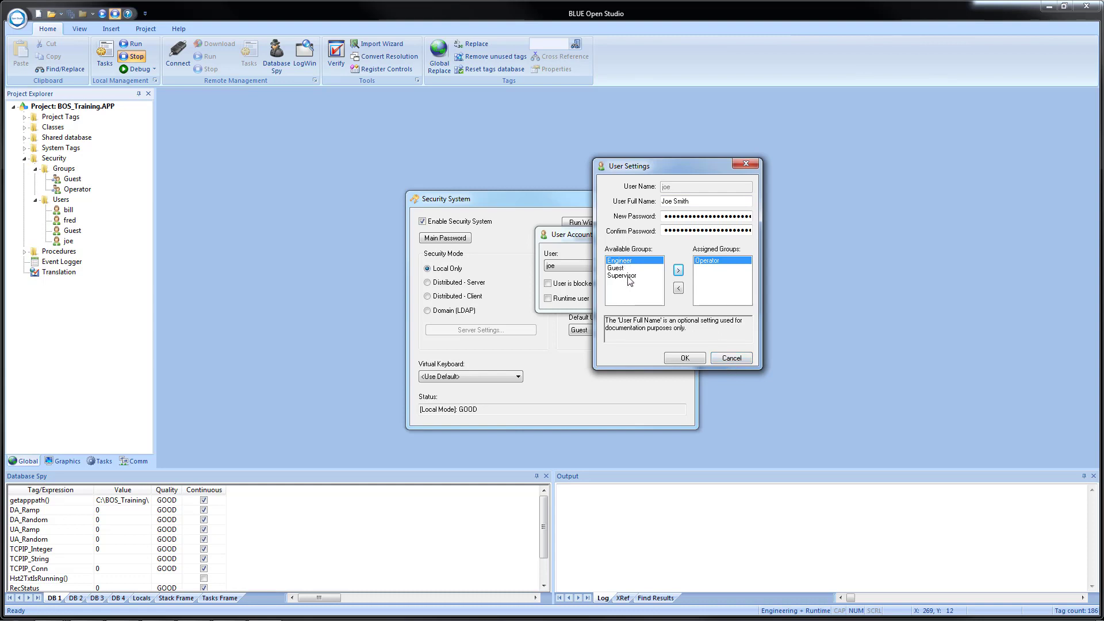
pyautogui.click(732, 358)
# Check an imported user's User Full Name, then apply and close the security settings.
pyautogui.click(602, 267)
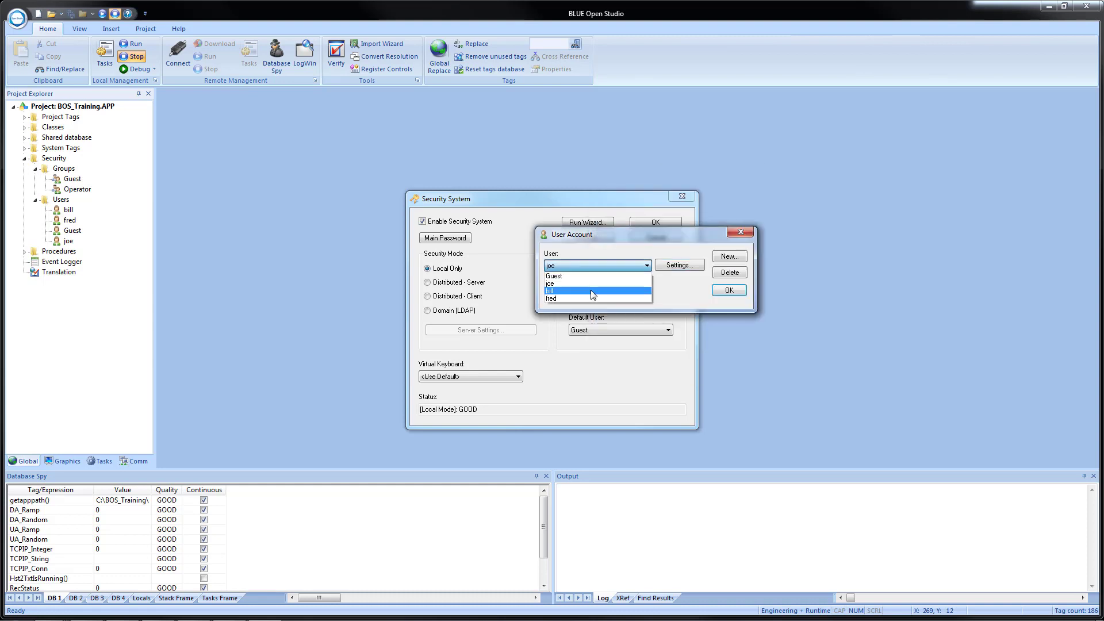
pyautogui.click(599, 291)
pyautogui.click(679, 266)
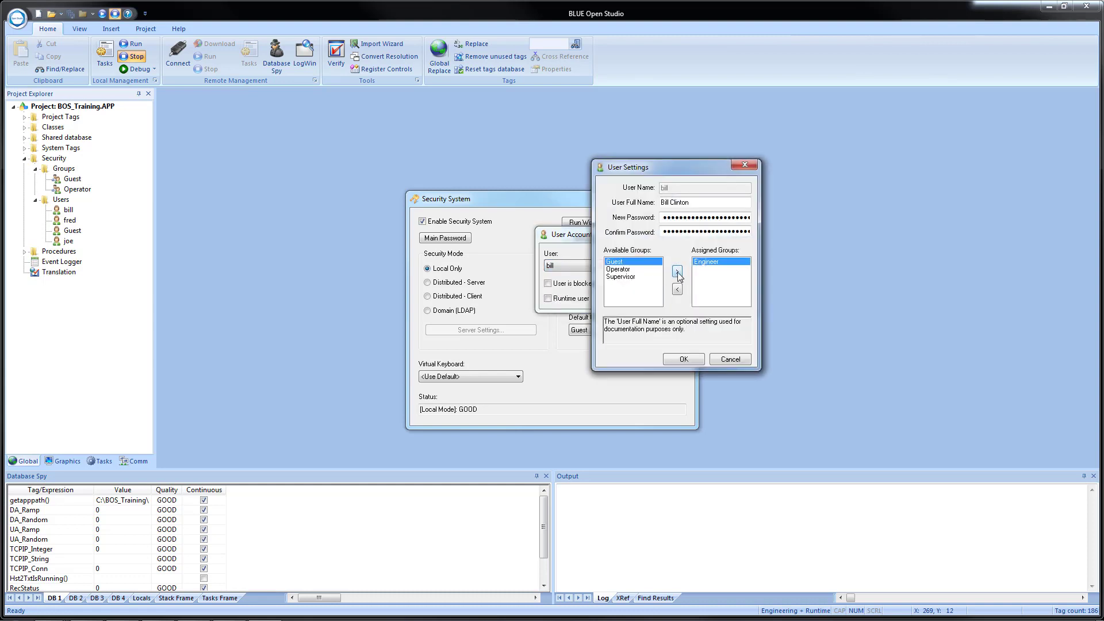
pyautogui.click(684, 356)
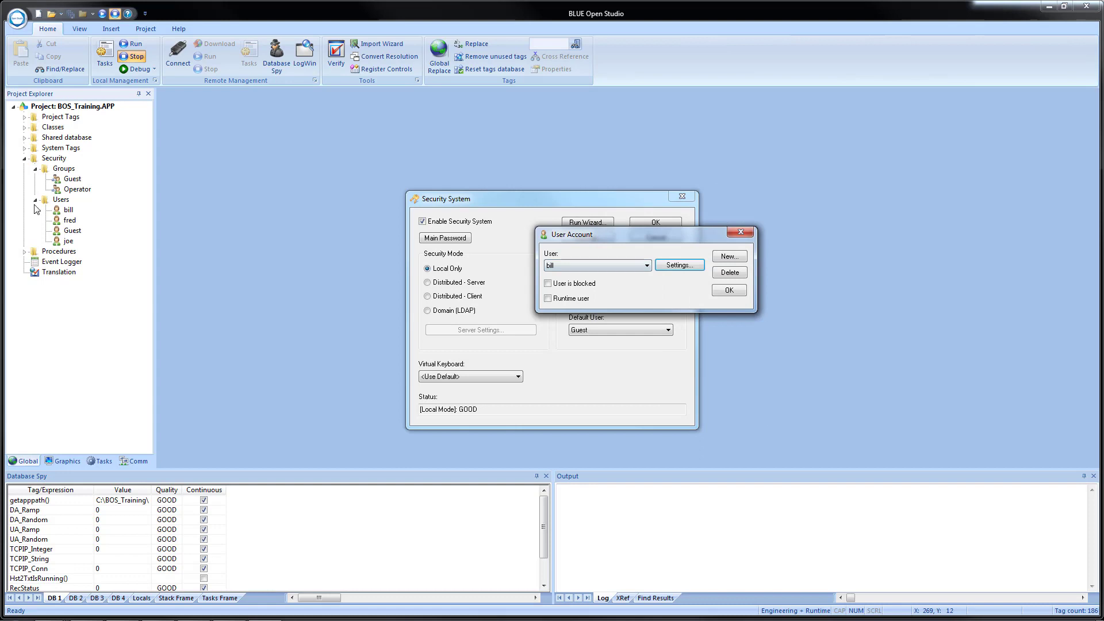
pyautogui.click(727, 293)
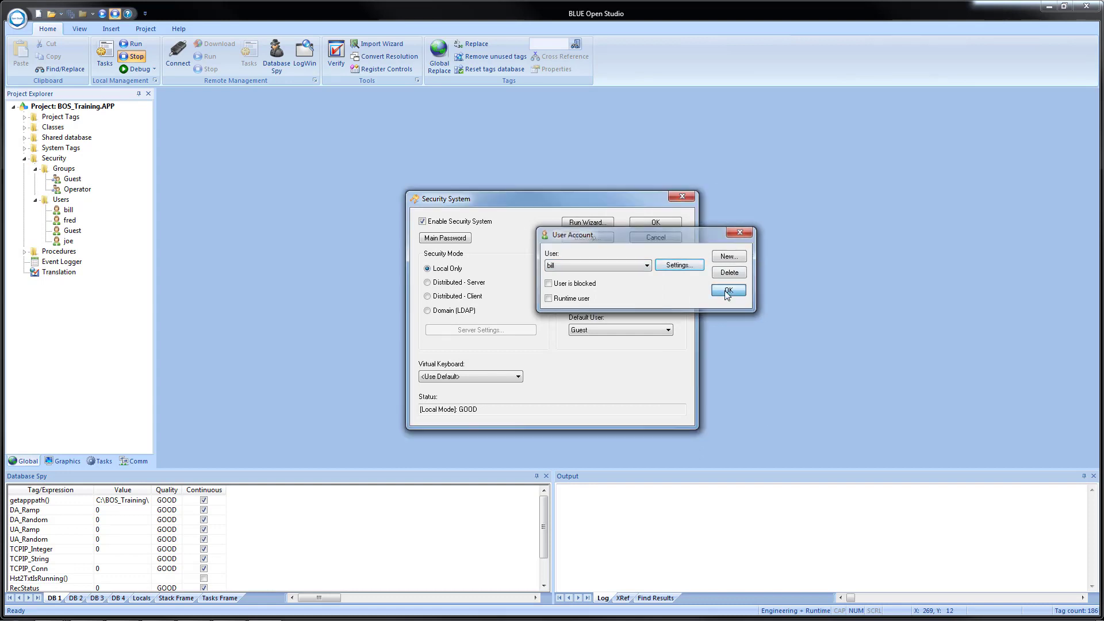
pyautogui.click(654, 223)
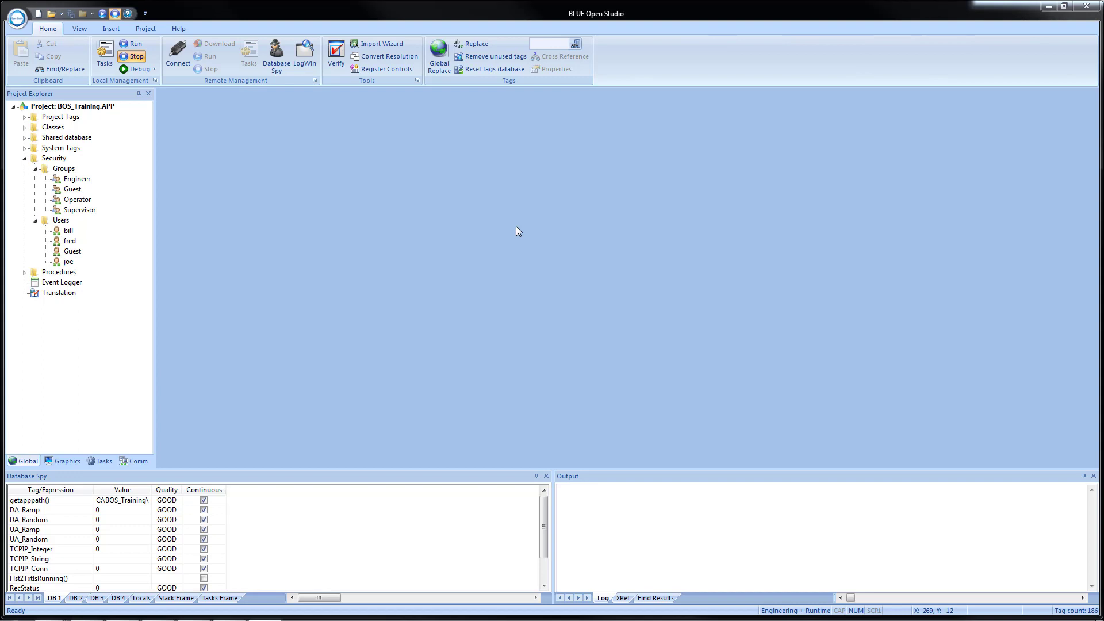
# Expand Screens in the Project Explorer and open Header.SCC for editing.
pyautogui.click(54, 462)
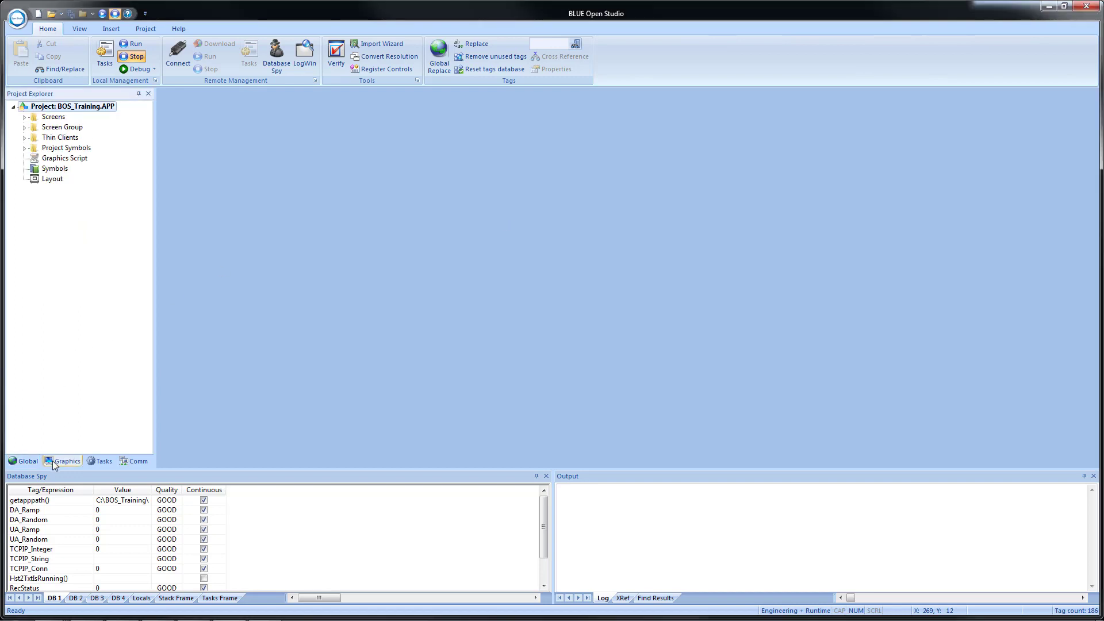
pyautogui.click(24, 117)
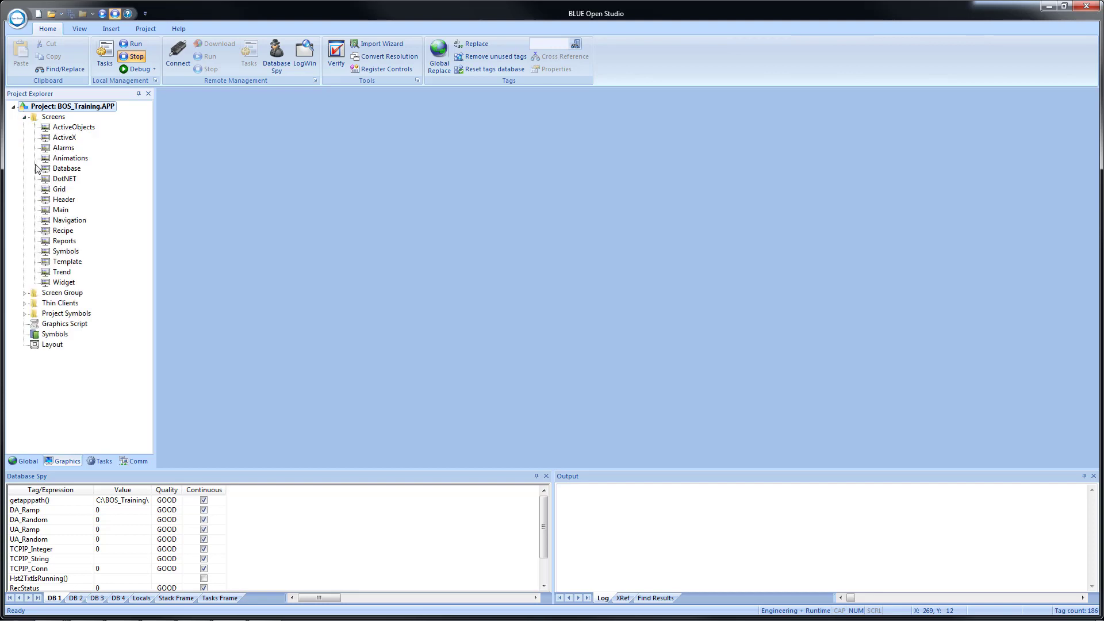
pyautogui.doubleClick(62, 200)
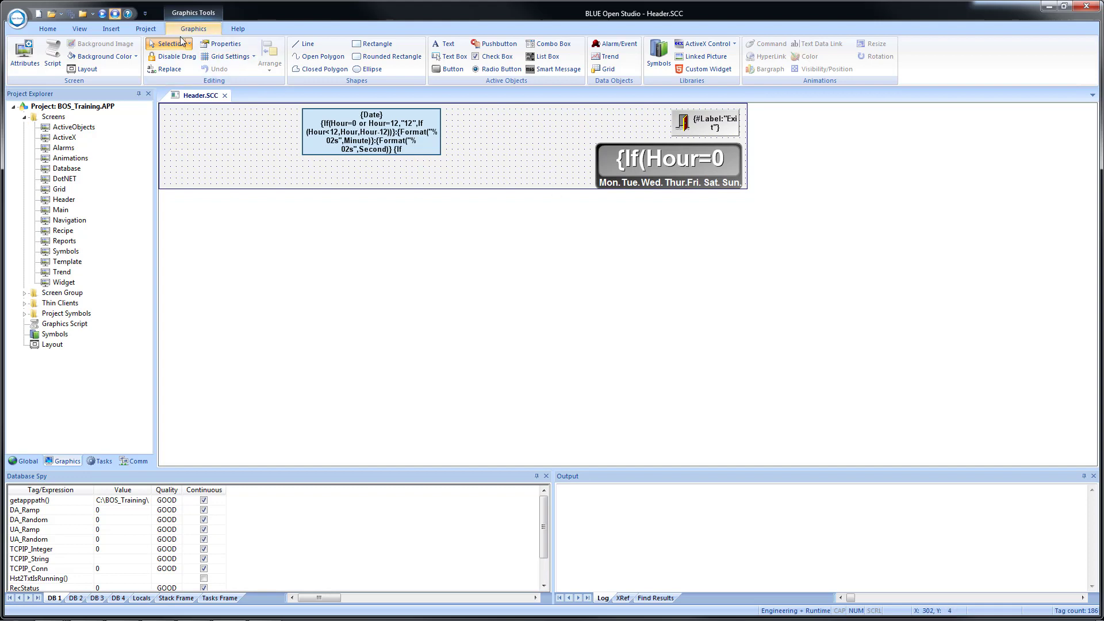
# Place the Buttons > button_logon02 symbol beside the Exit button on Header.SCC.
pyautogui.click(662, 57)
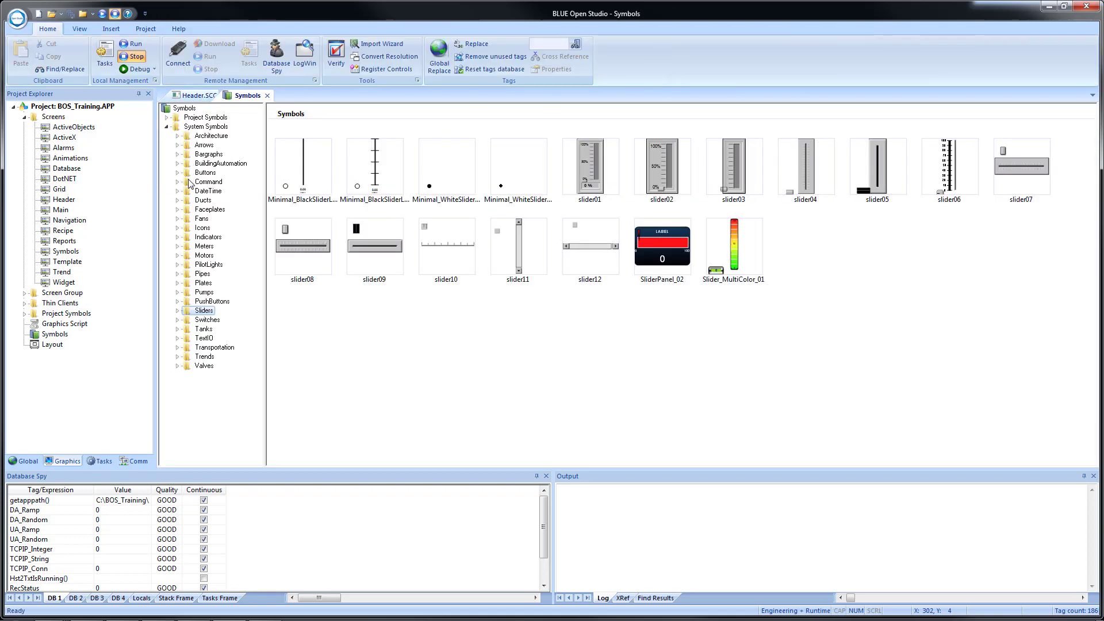
pyautogui.click(204, 172)
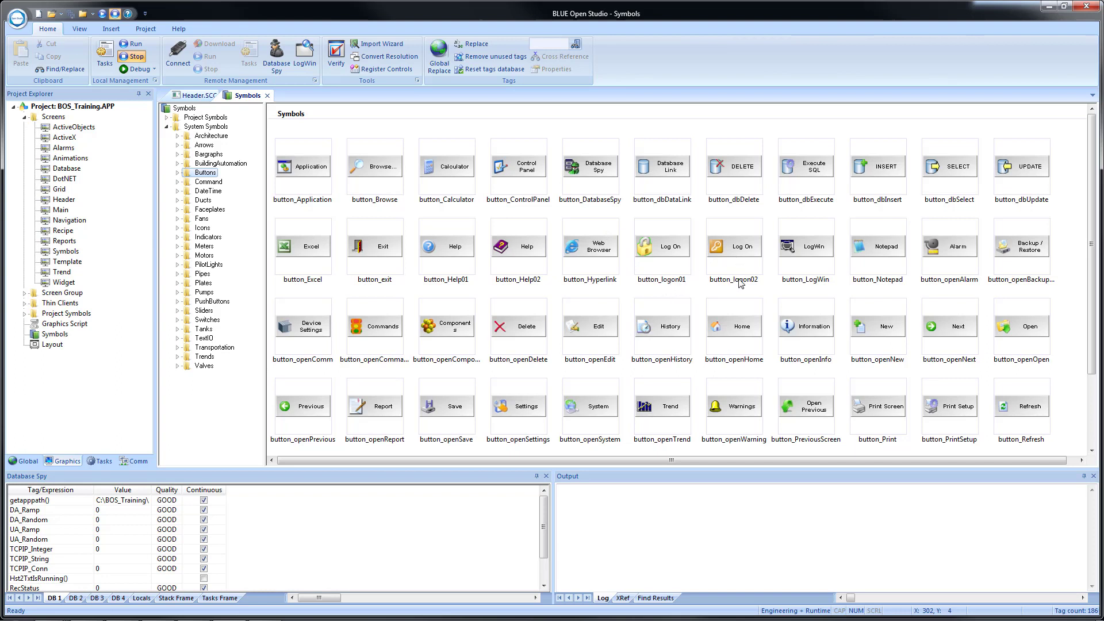
pyautogui.click(738, 249)
pyautogui.click(191, 96)
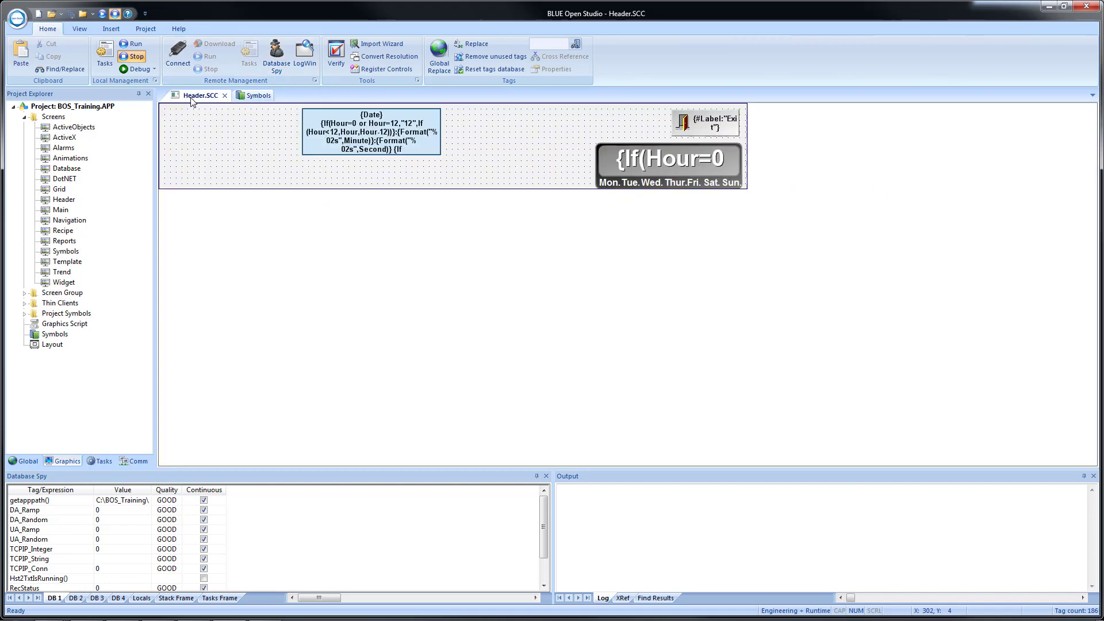
pyautogui.click(583, 119)
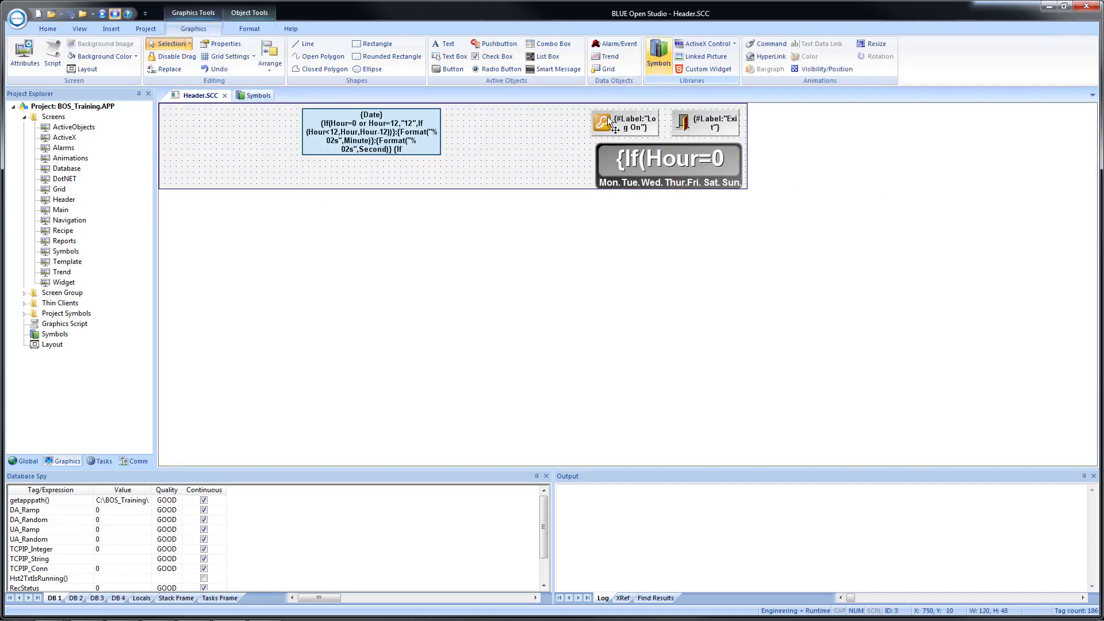
pyautogui.moveTo(608, 118); pyautogui.dragTo(614, 118)
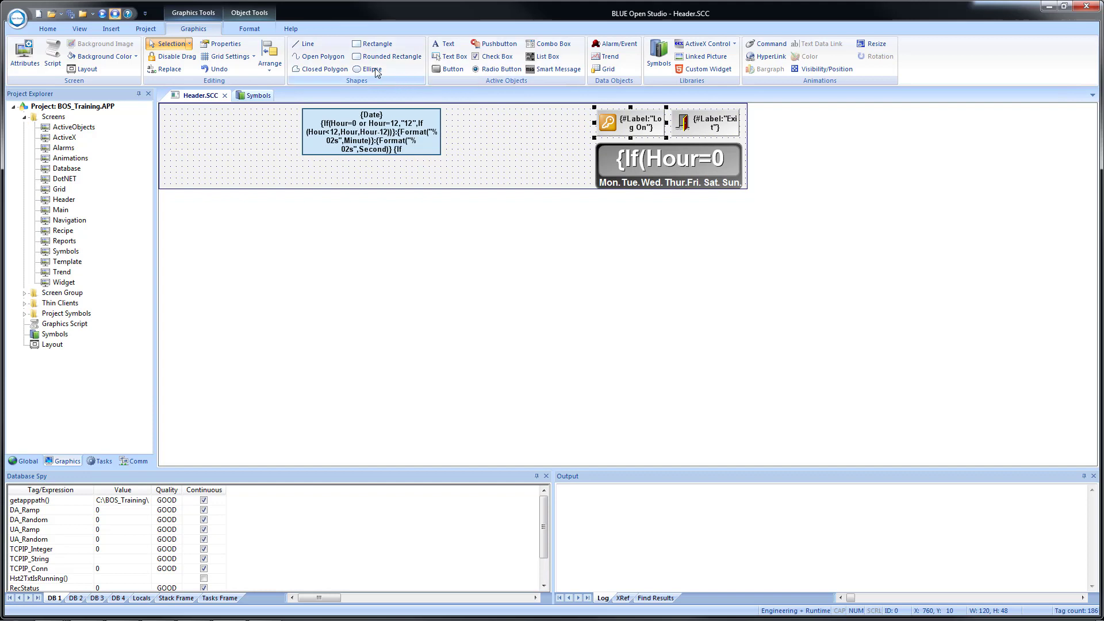
# Draw a rectangle at the header's left side and open its Caption editor.
pyautogui.click(374, 44)
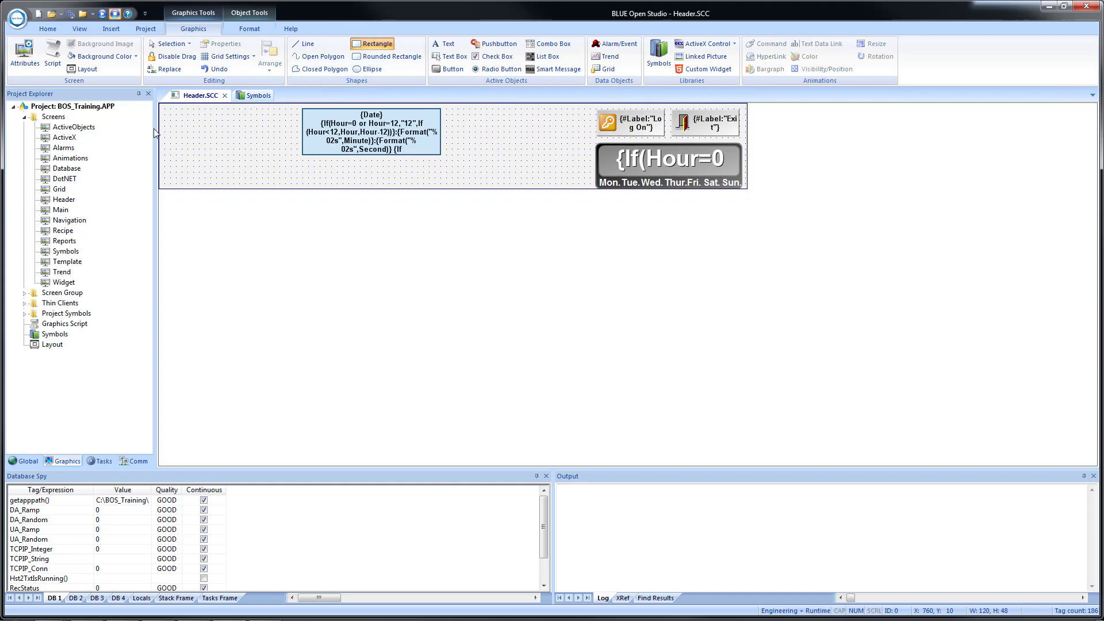
pyautogui.moveTo(170, 109); pyautogui.dragTo(297, 160)
pyautogui.doubleClick(245, 137)
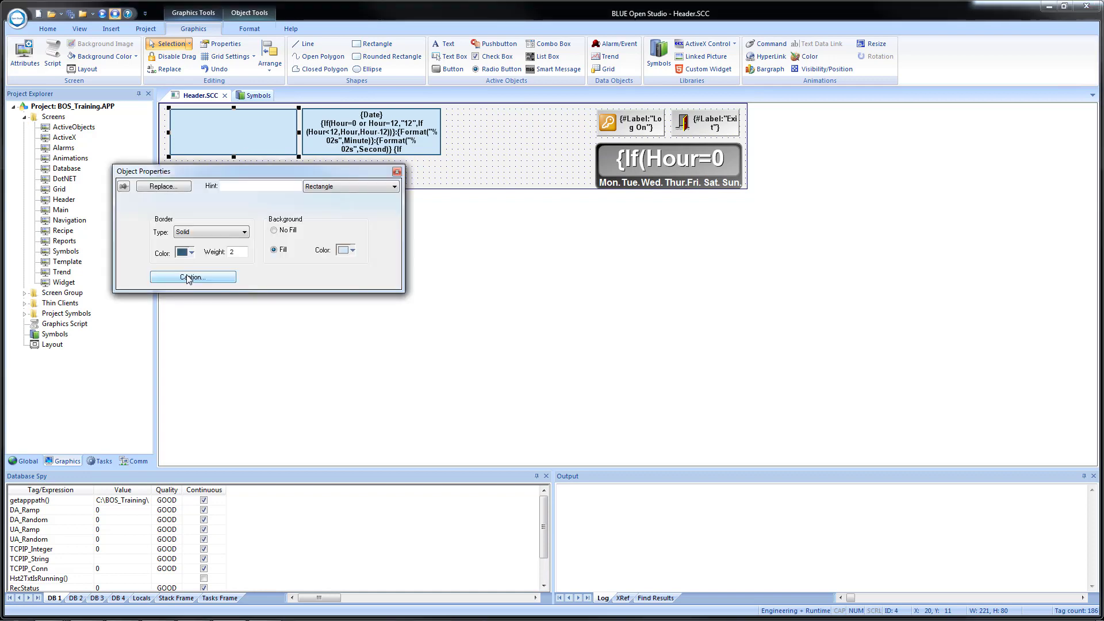
pyautogui.click(188, 278)
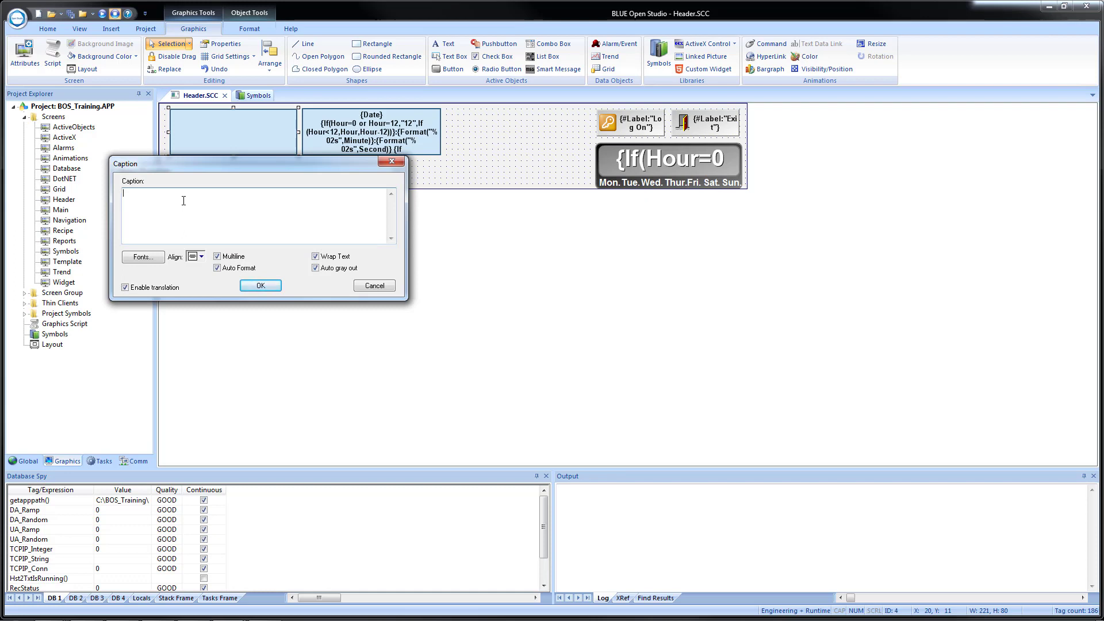
# Caption the rectangle 'User: {UserName}, Group: {GroupName}, Security Levels: {GroupLoLevel} to {GroupHiLevel}', aligned Center Left.
pyautogui.write('User')
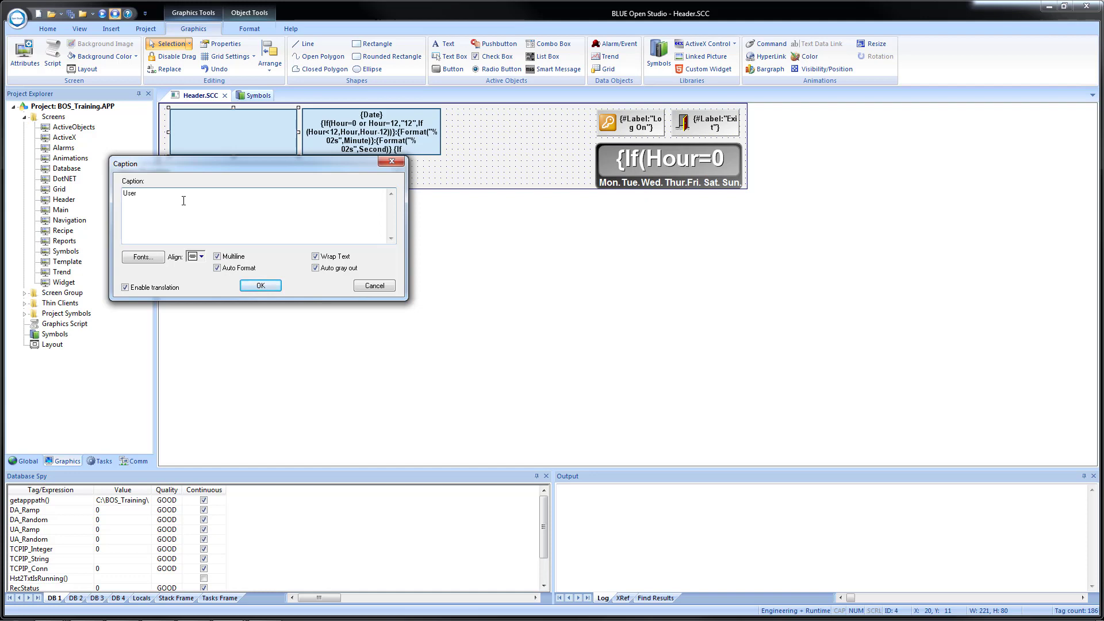
pyautogui.write(': {}')
pyautogui.write('UserName')
pyautogui.write('Group:')
pyautogui.write('{GroupName}')
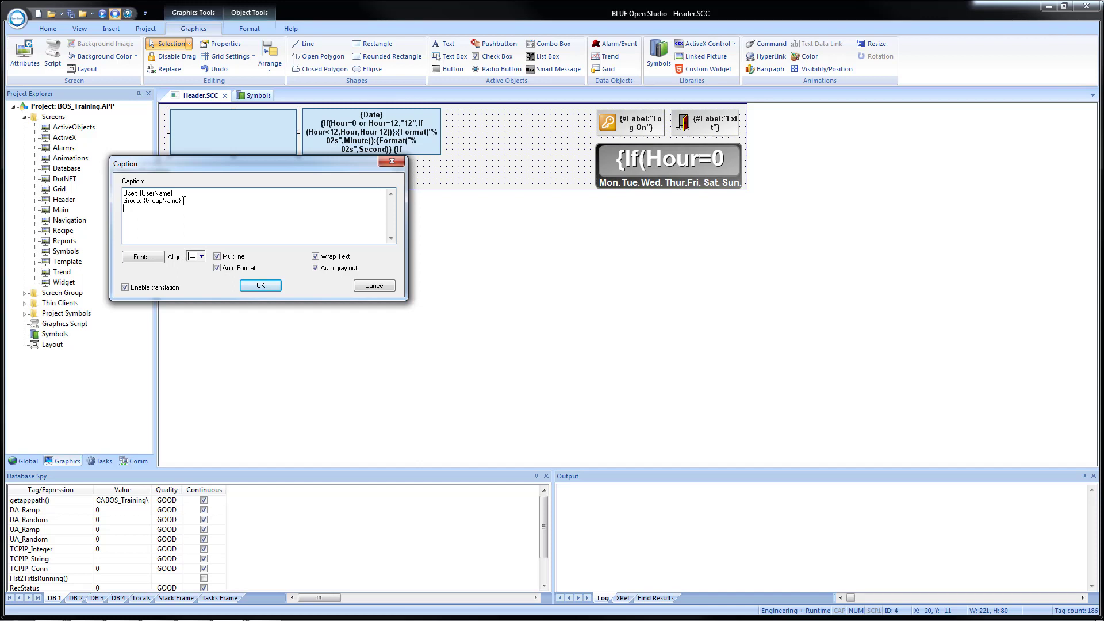
pyautogui.write('Security')
pyautogui.write(' Levels: ')
pyautogui.write('{}')
pyautogui.write('Grou')
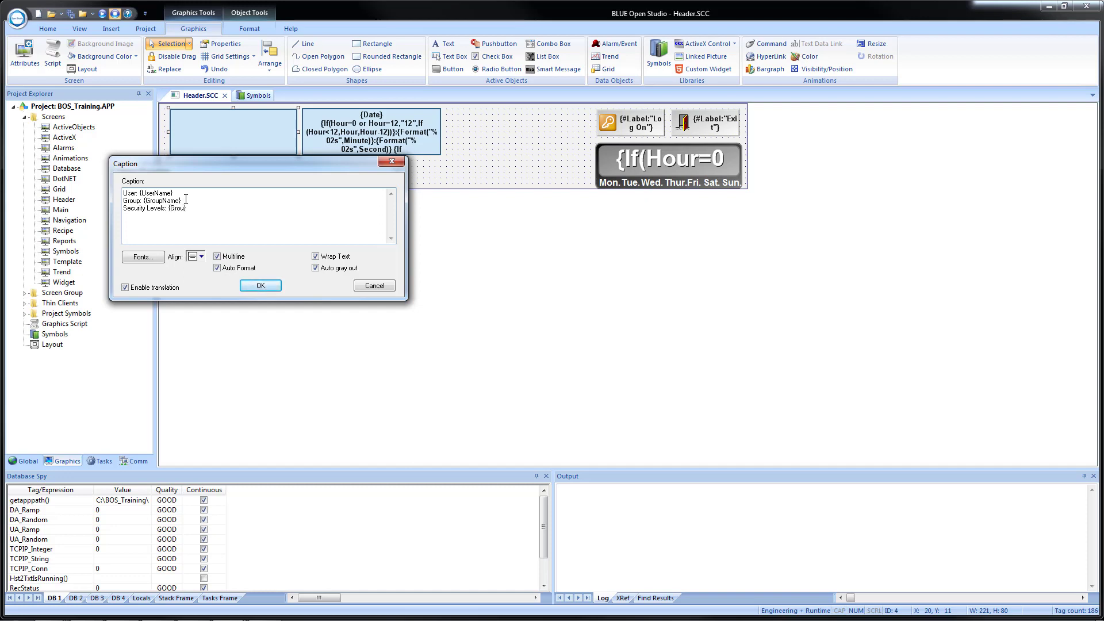
pyautogui.write('pLoLevel')
pyautogui.write(' to {}')
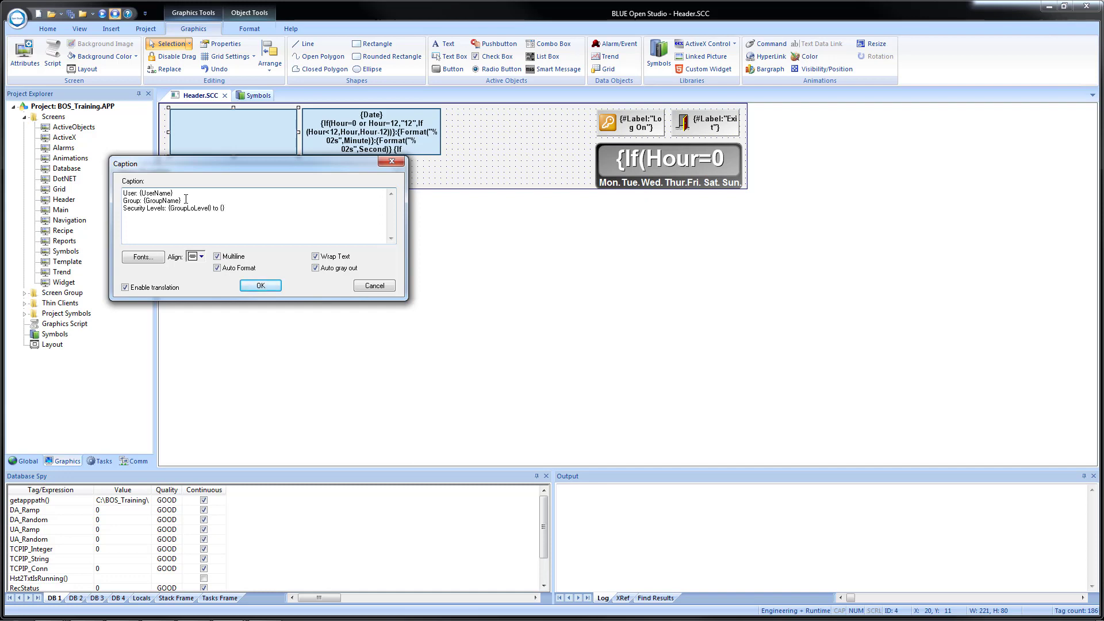
pyautogui.write('GroupHi')
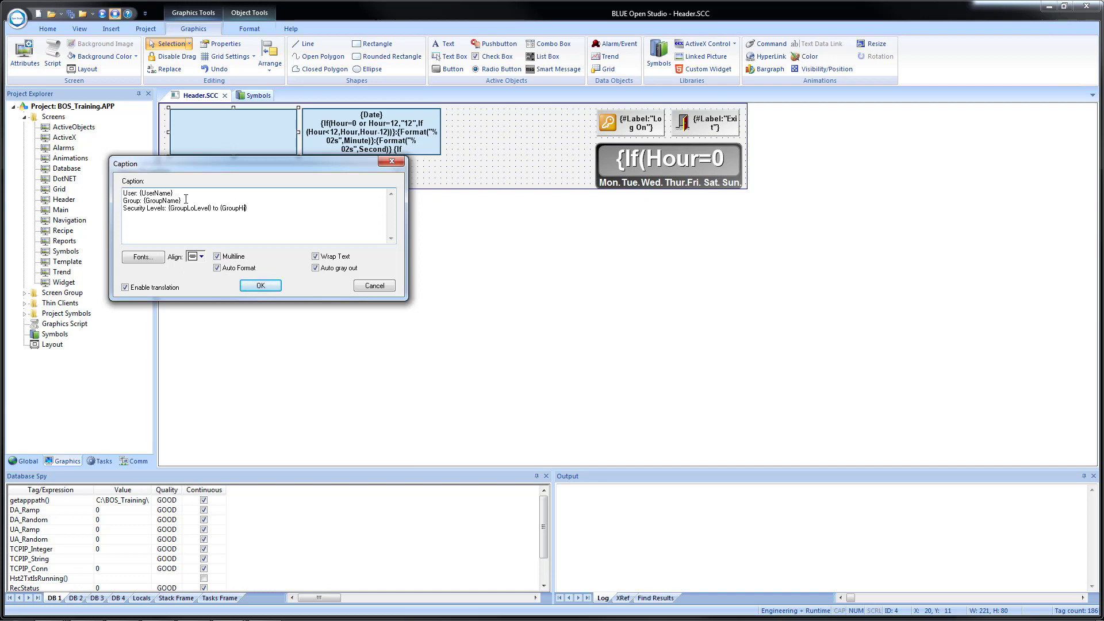
pyautogui.write('Level')
pyautogui.click(202, 257)
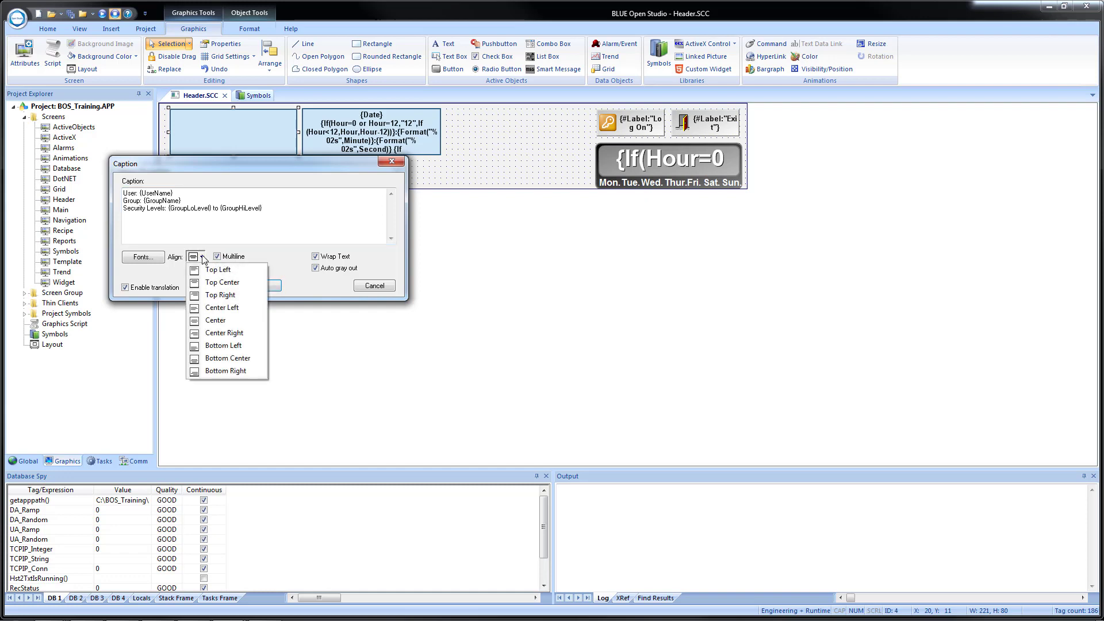
pyautogui.click(221, 309)
pyautogui.click(253, 285)
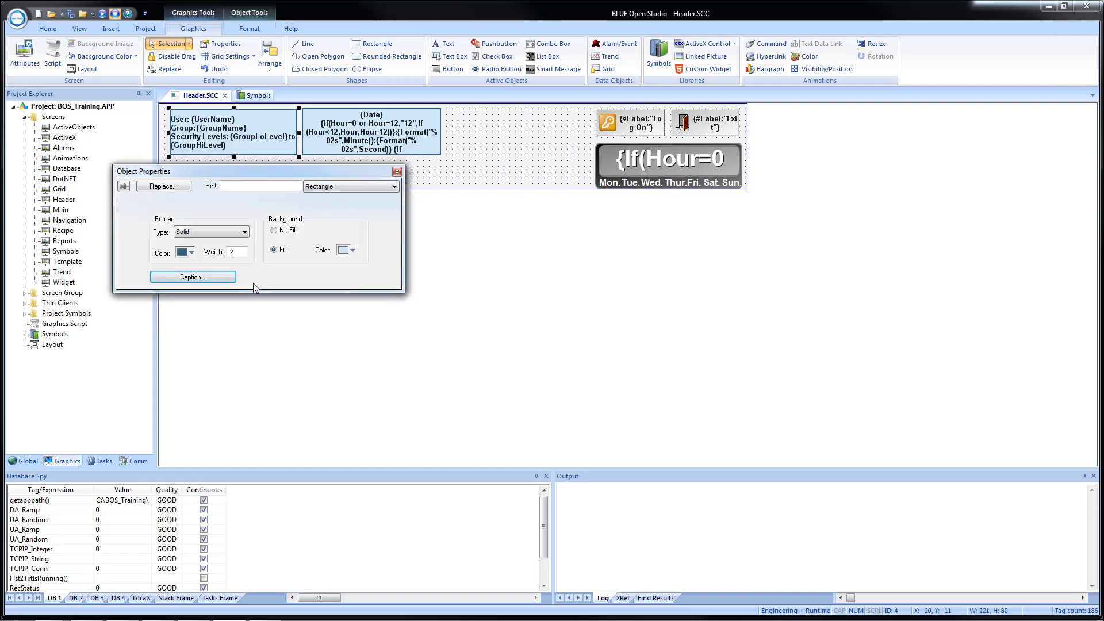
pyautogui.click(399, 173)
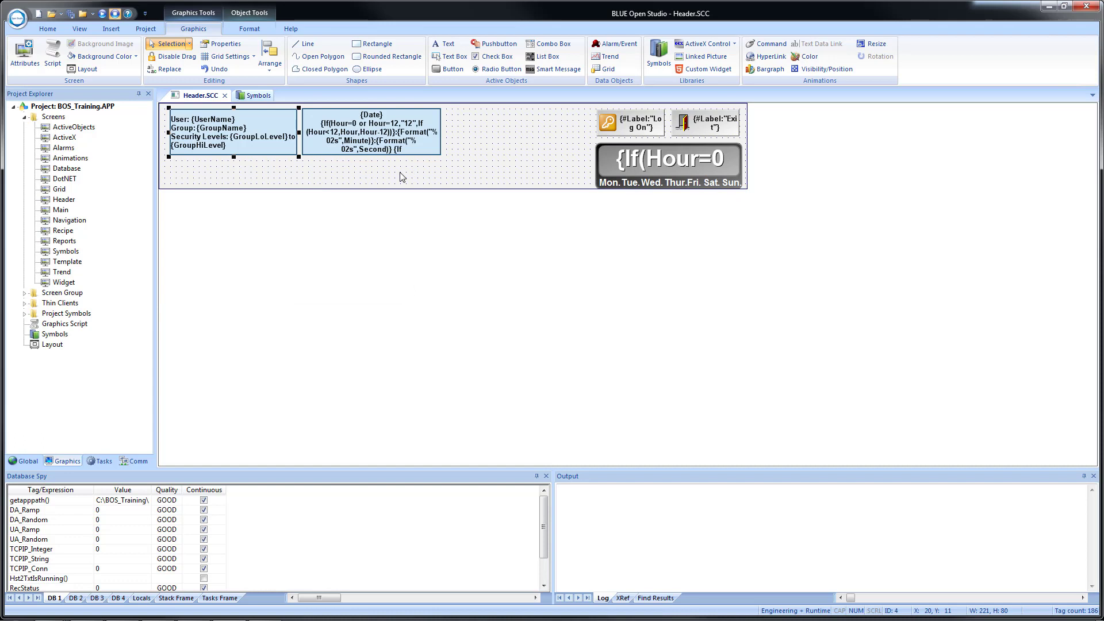
pyautogui.doubleClick(703, 126)
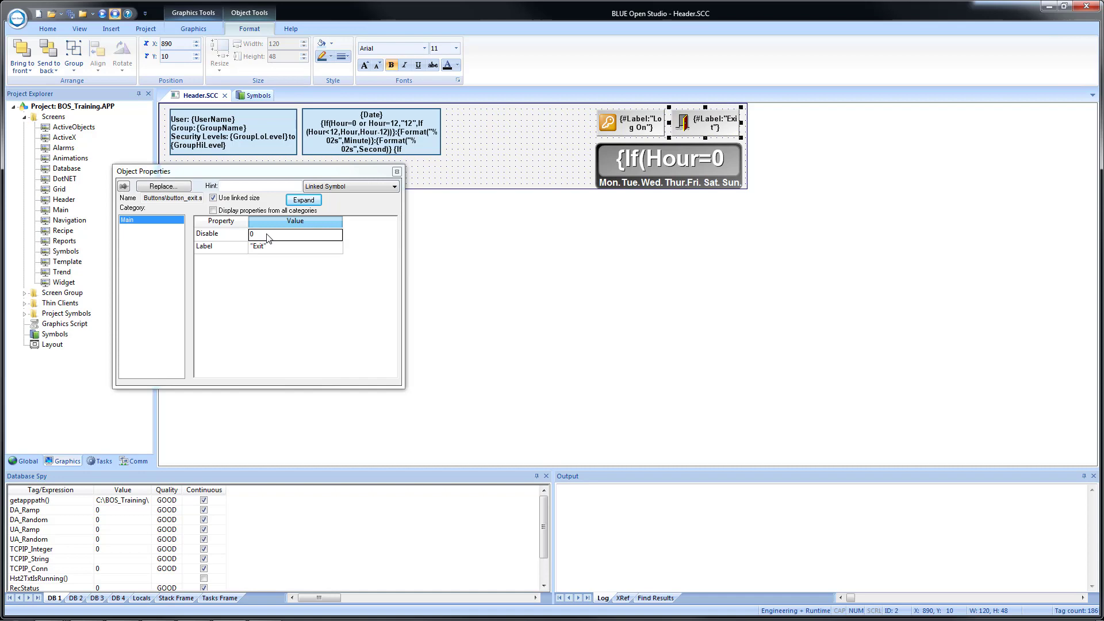
# Set the Exit button's Disable property to (GroupHiLevel<51) using the GroupHiLevel system tag.
pyautogui.doubleClick(267, 238)
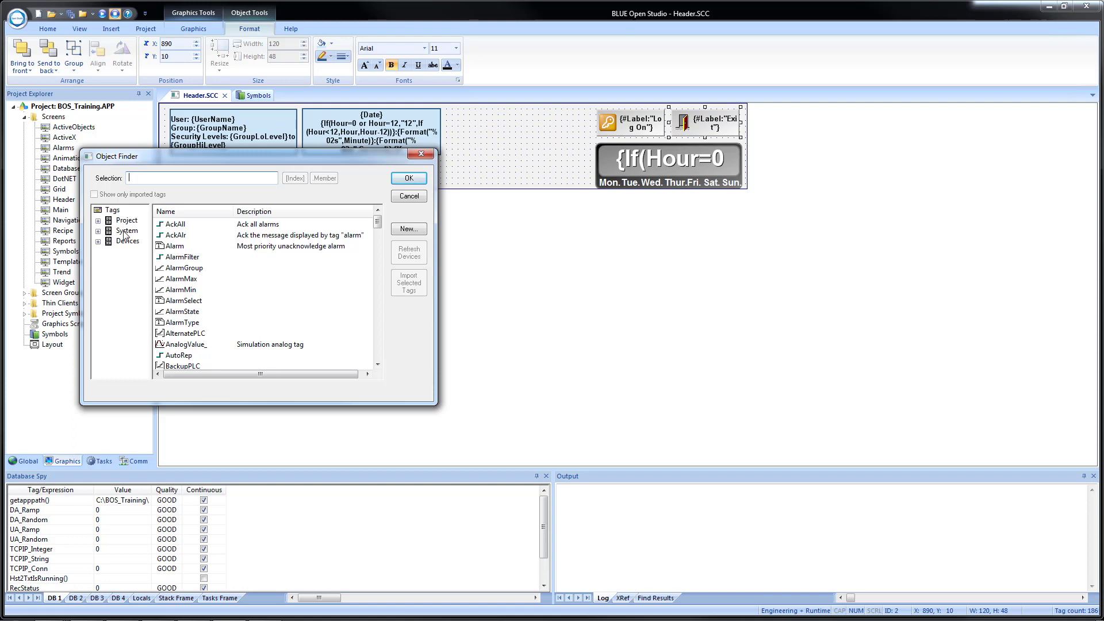
pyautogui.click(125, 232)
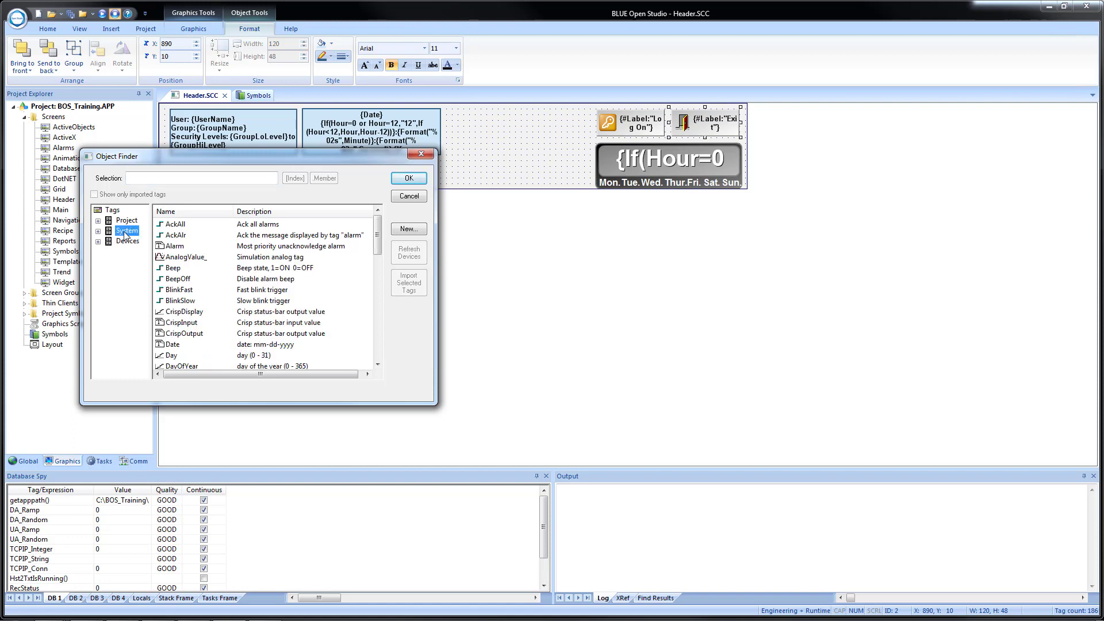
pyautogui.click(208, 279)
pyautogui.scroll(-3, 208, 279)
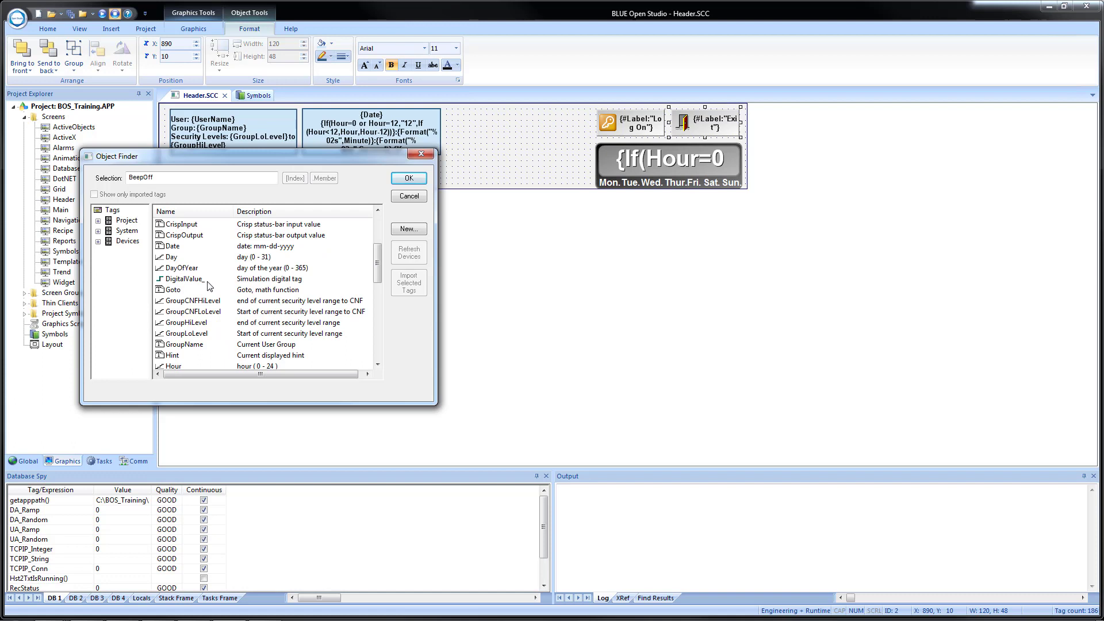
pyautogui.click(198, 326)
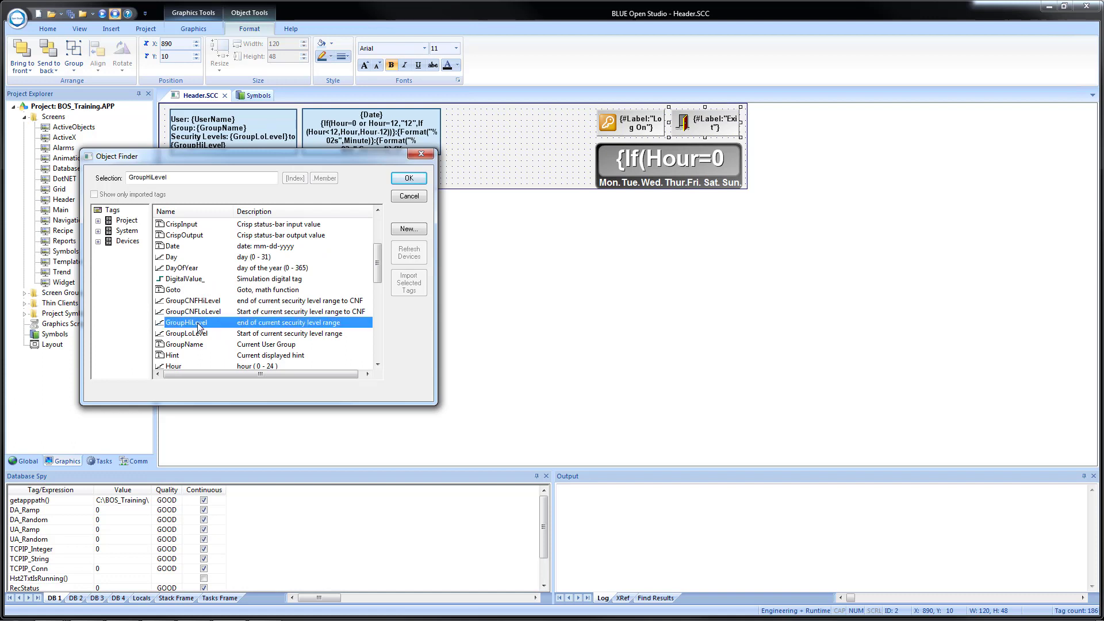
pyautogui.click(409, 179)
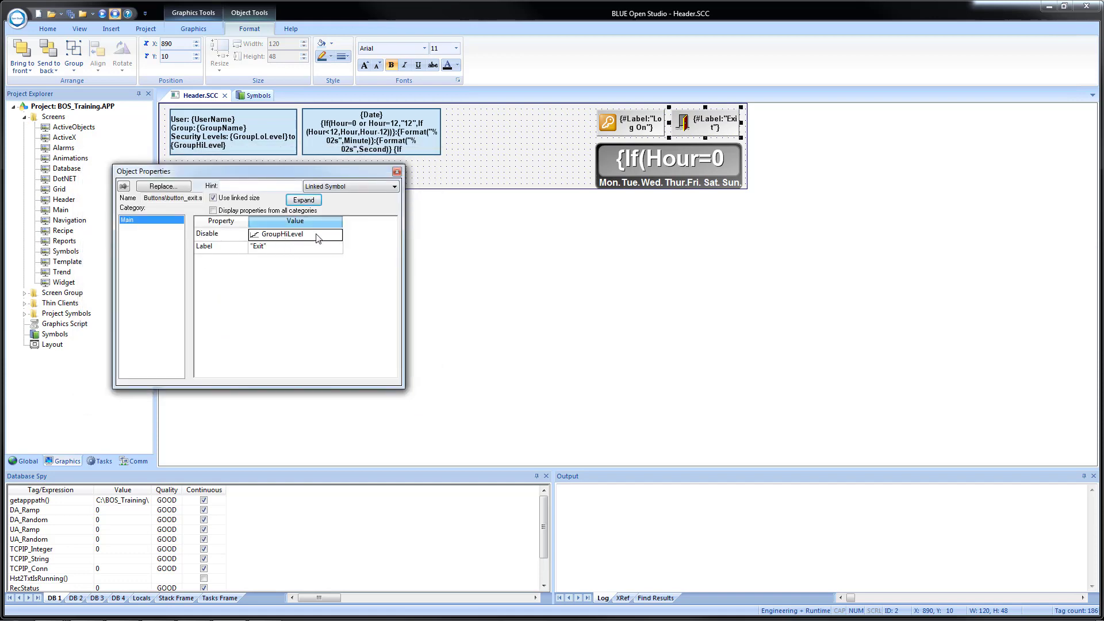
pyautogui.click(317, 238)
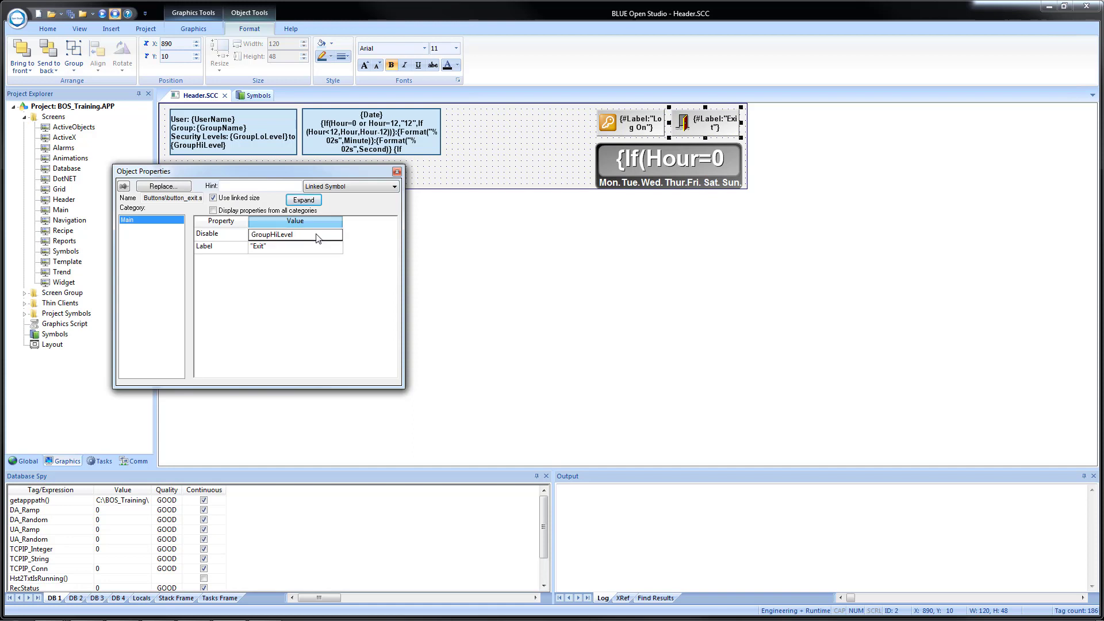
pyautogui.write('<51')
pyautogui.click(252, 235)
pyautogui.write('(')
pyautogui.click(309, 247)
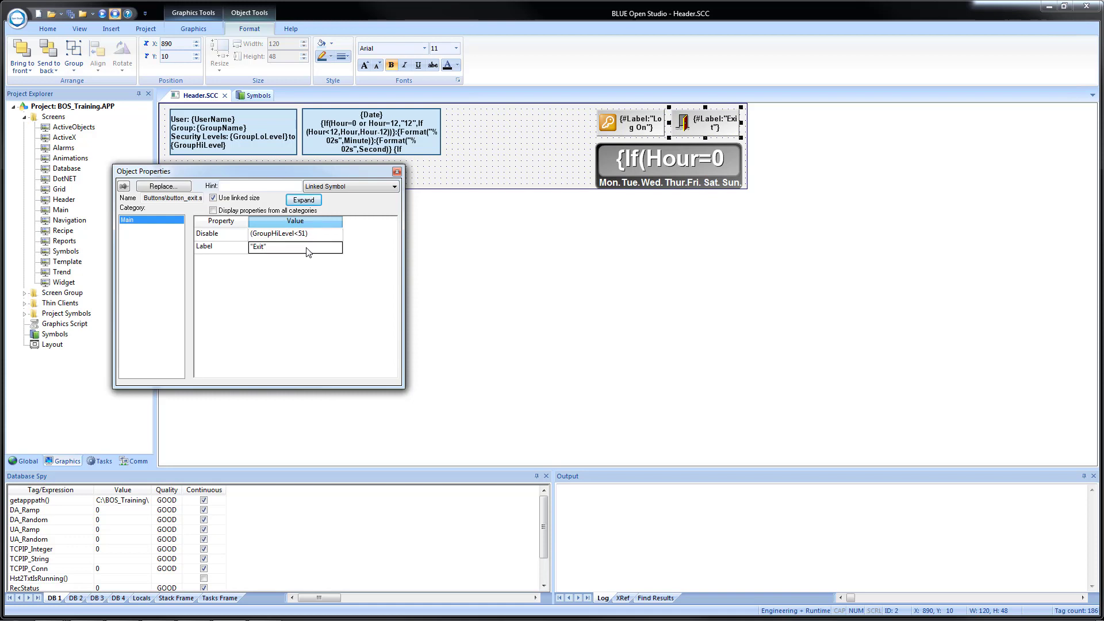
pyautogui.click(397, 172)
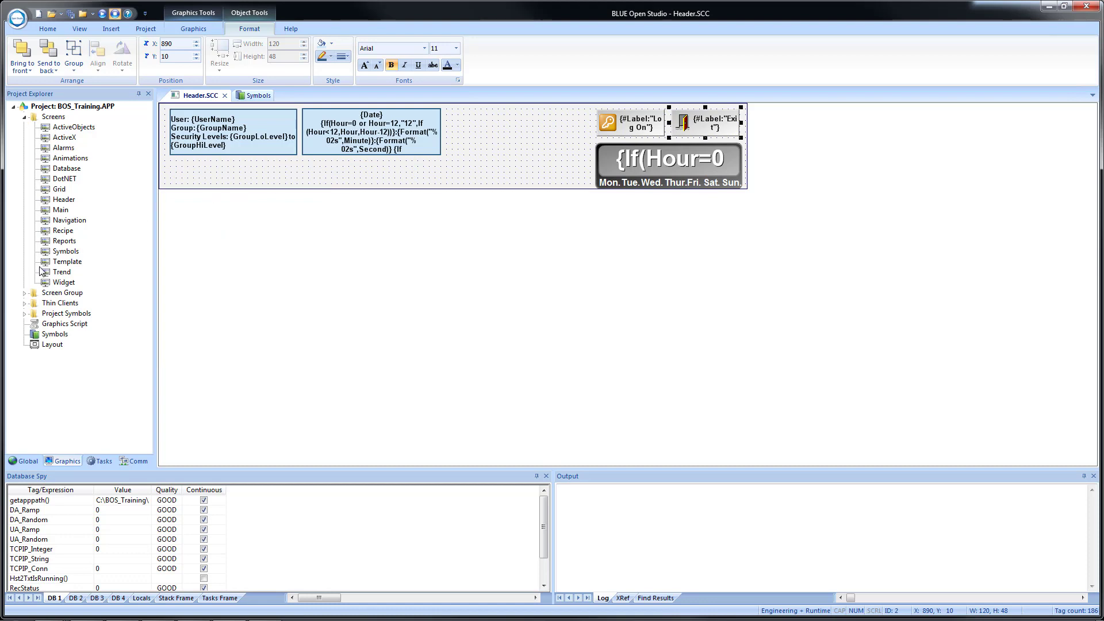
# Inspect the Recipe button's command security level on the Navigation screen, then return to Header.SCC.
pyautogui.doubleClick(70, 221)
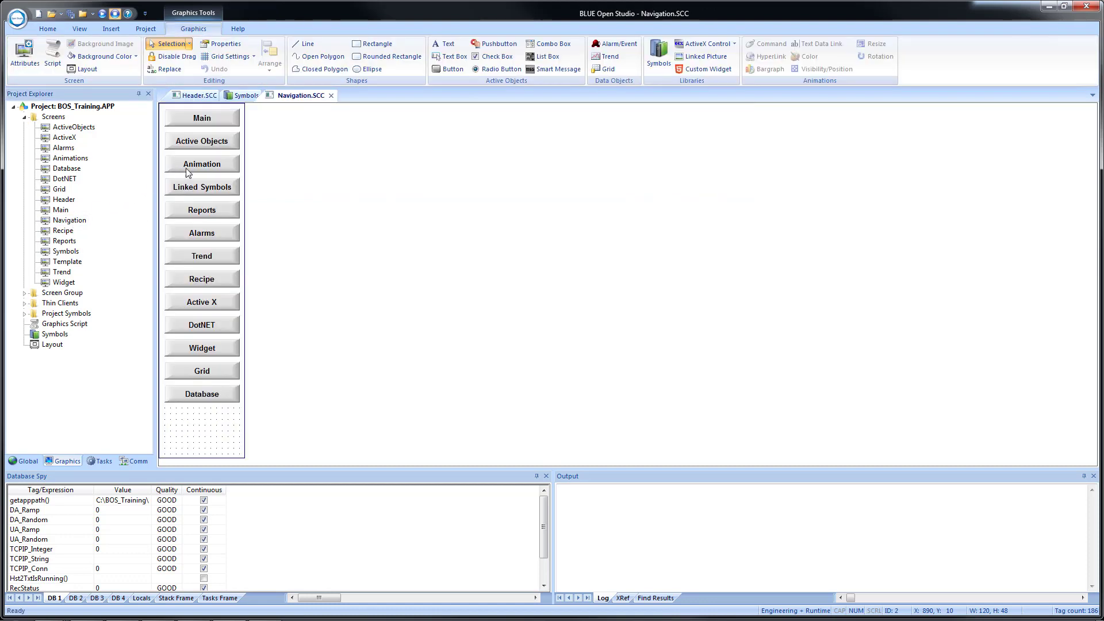
pyautogui.click(196, 285)
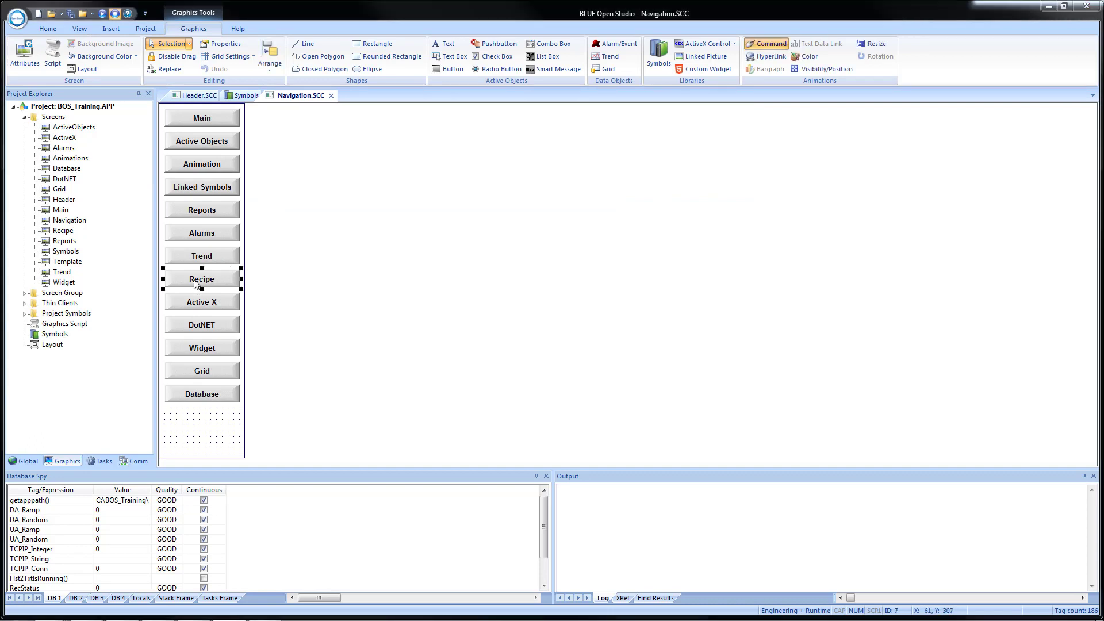
pyautogui.doubleClick(196, 284)
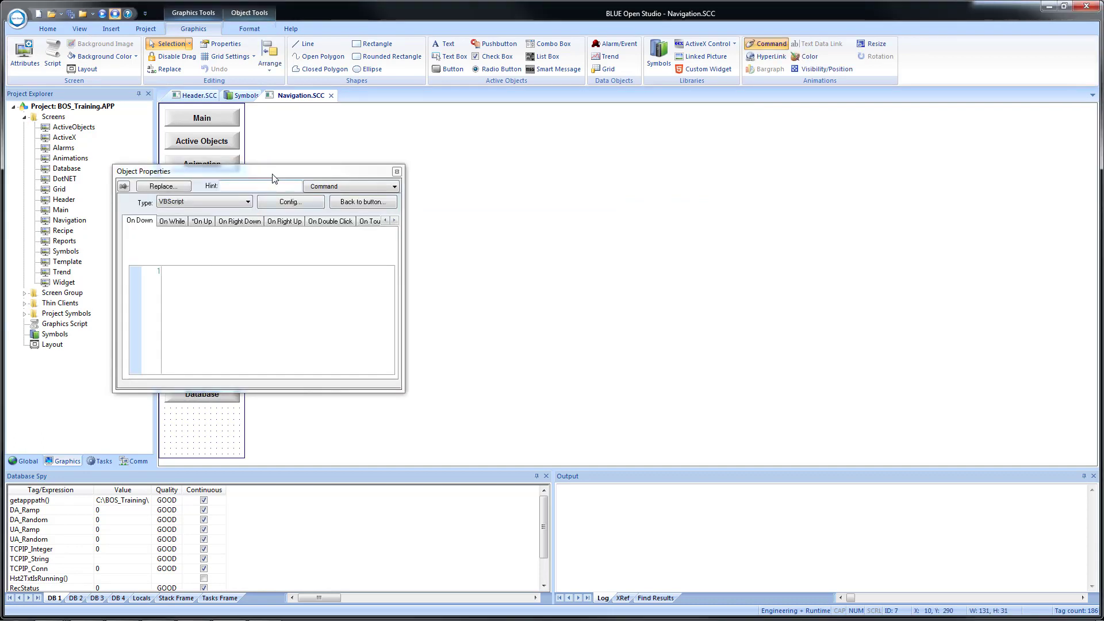
pyautogui.moveTo(313, 167); pyautogui.dragTo(509, 126)
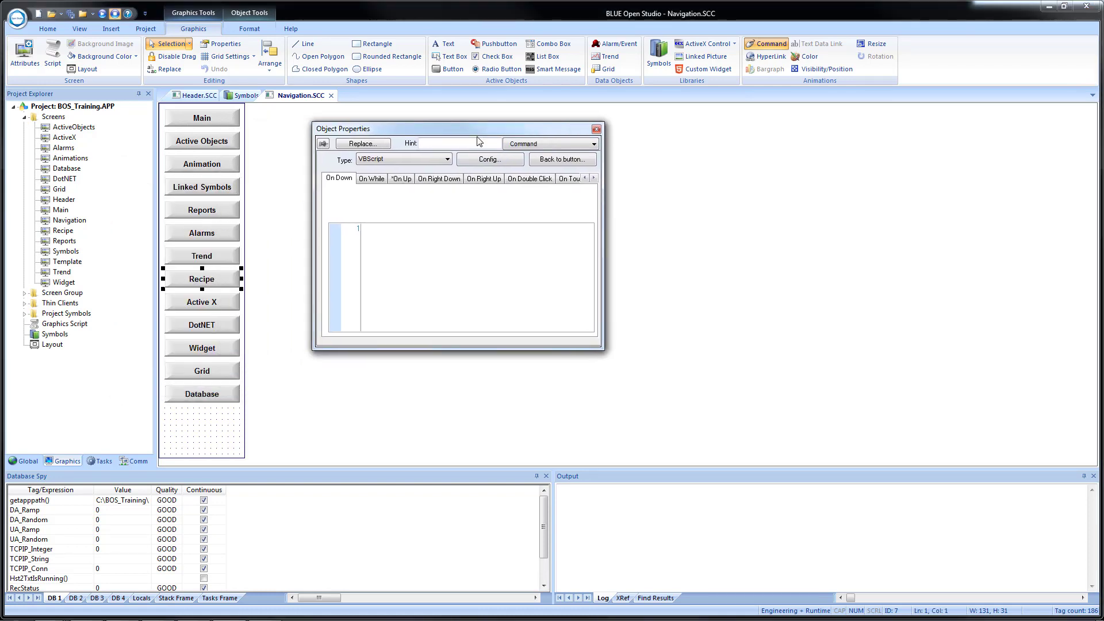
pyautogui.click(498, 165)
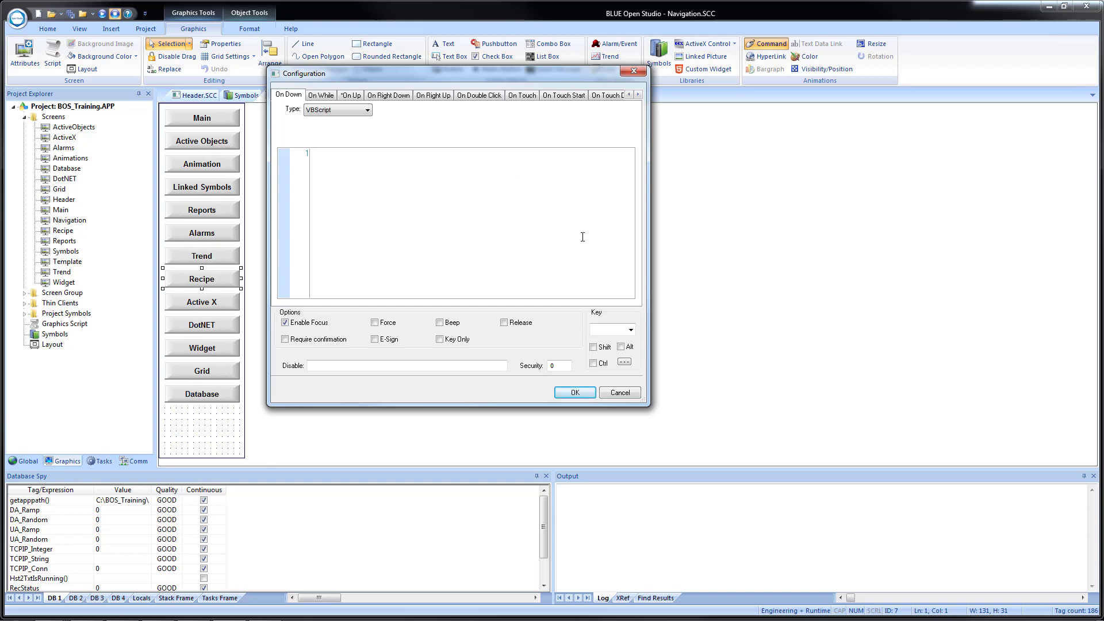
pyautogui.moveTo(568, 366); pyautogui.dragTo(535, 364)
pyautogui.click(574, 393)
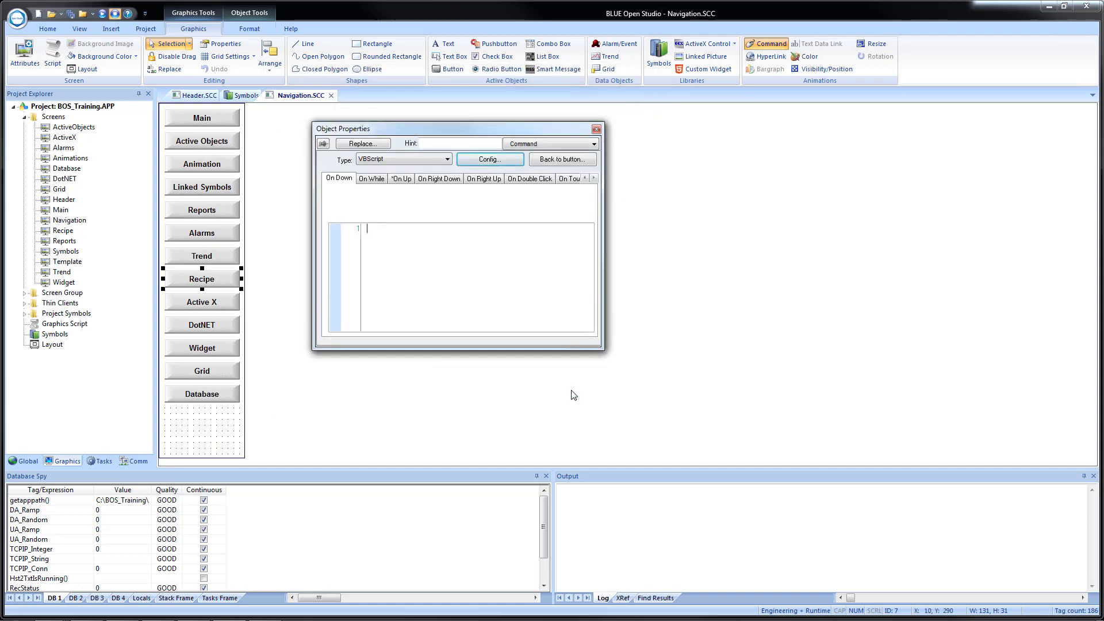
pyautogui.click(596, 129)
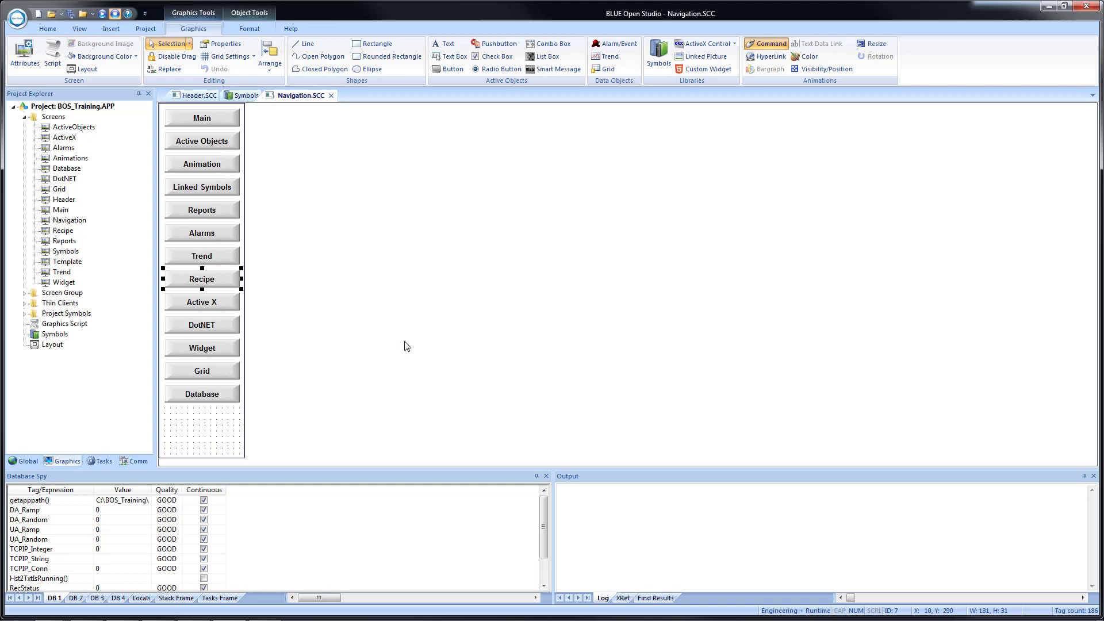
pyautogui.click(198, 95)
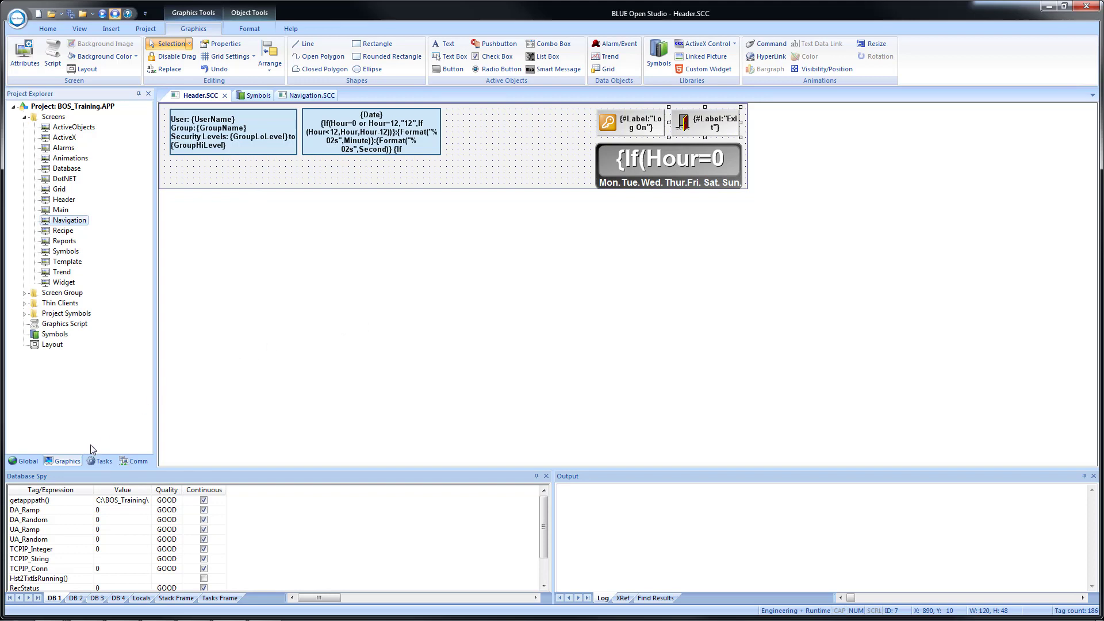
# Open Tasks > Scheduler > Training Scheduler and add a new Change event row.
pyautogui.click(91, 461)
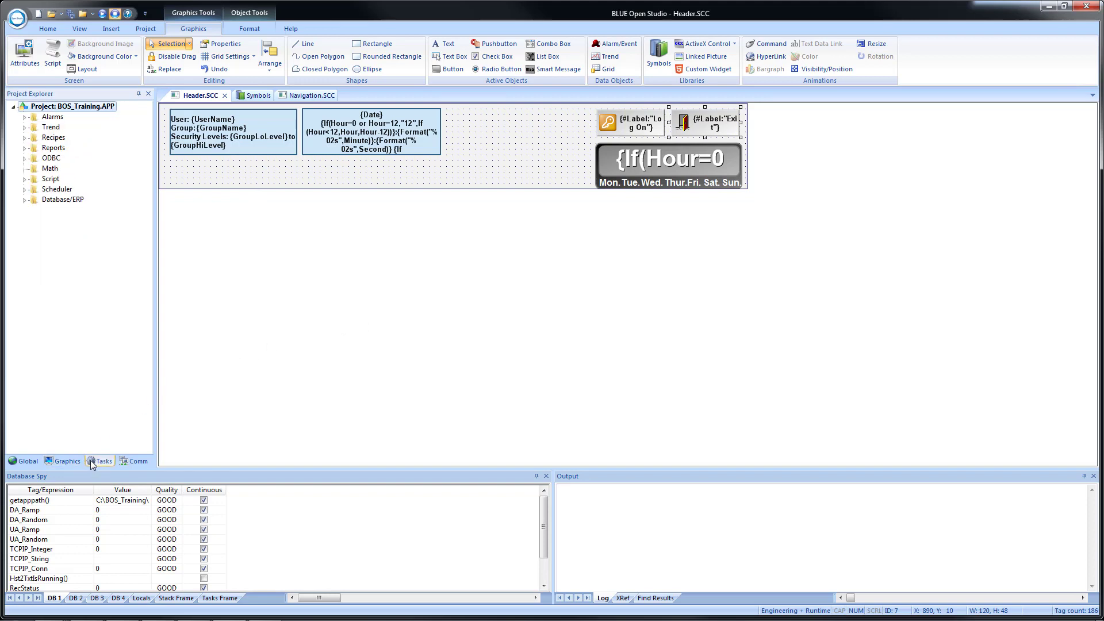
pyautogui.click(25, 189)
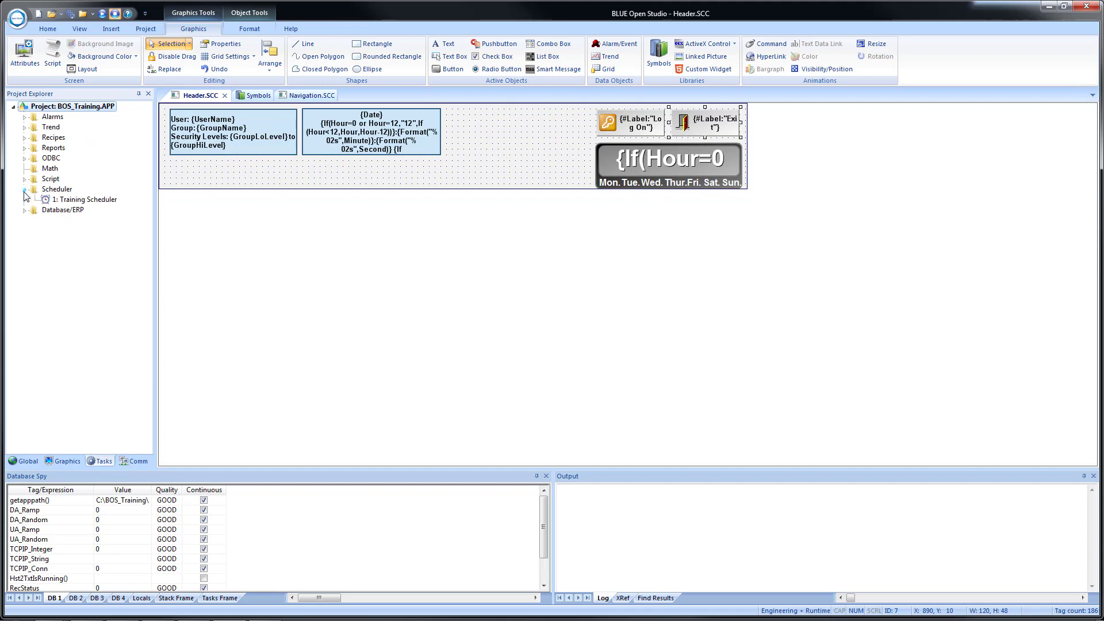
pyautogui.doubleClick(85, 200)
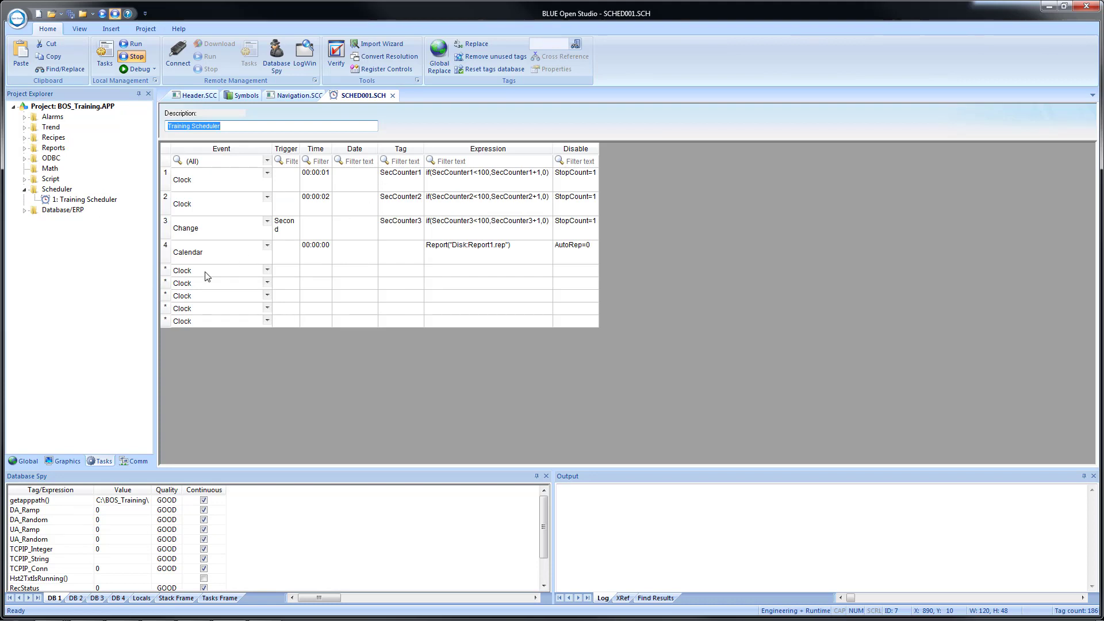
pyautogui.click(268, 276)
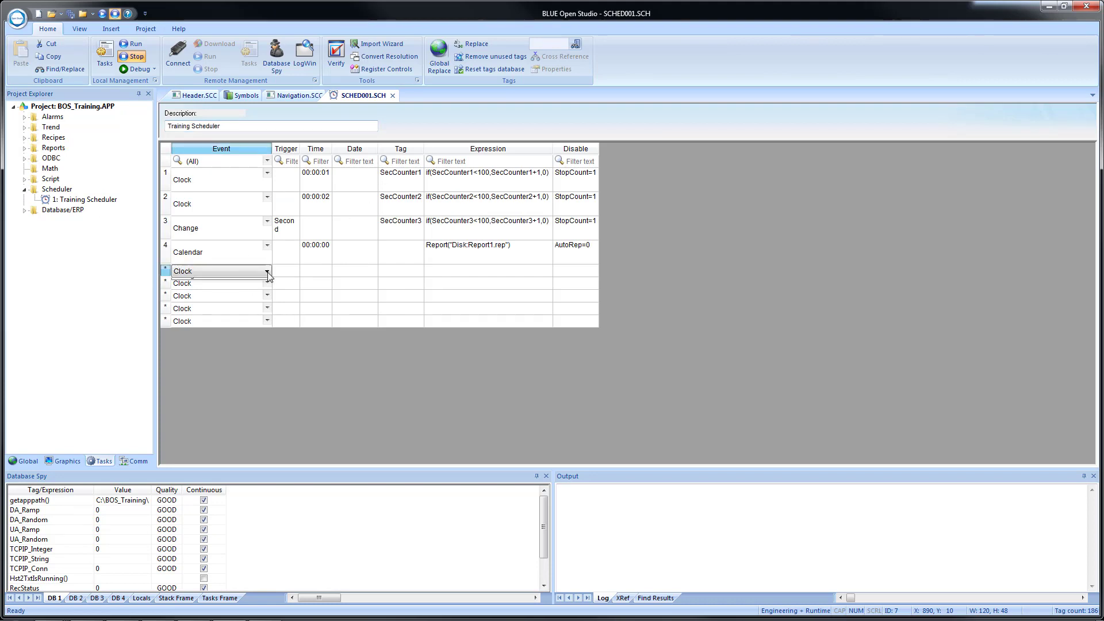
pyautogui.click(268, 272)
pyautogui.click(241, 299)
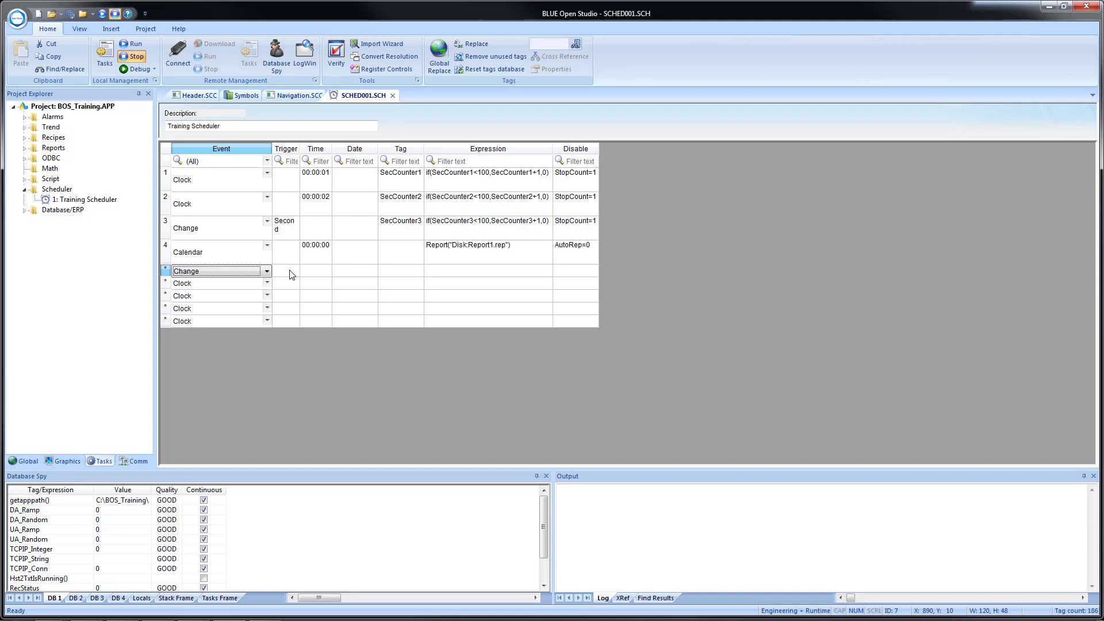
# Give the Change event Trigger UserName and Expression GetUserFullName(UserName,"FullName").
pyautogui.click(292, 274)
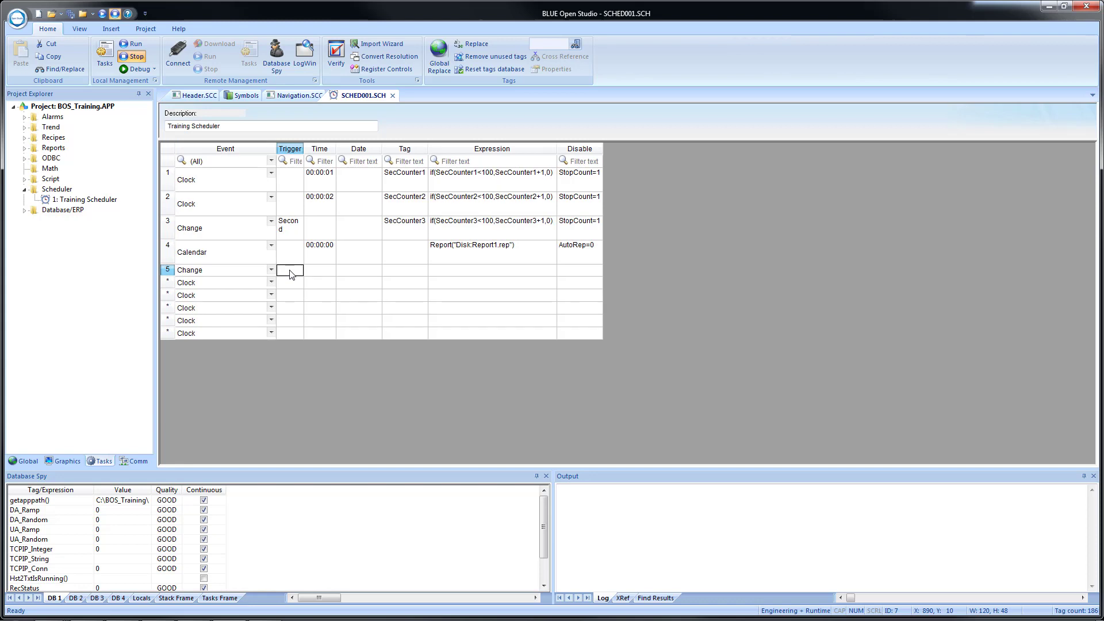
pyautogui.write('UserName')
pyautogui.press('Tab')
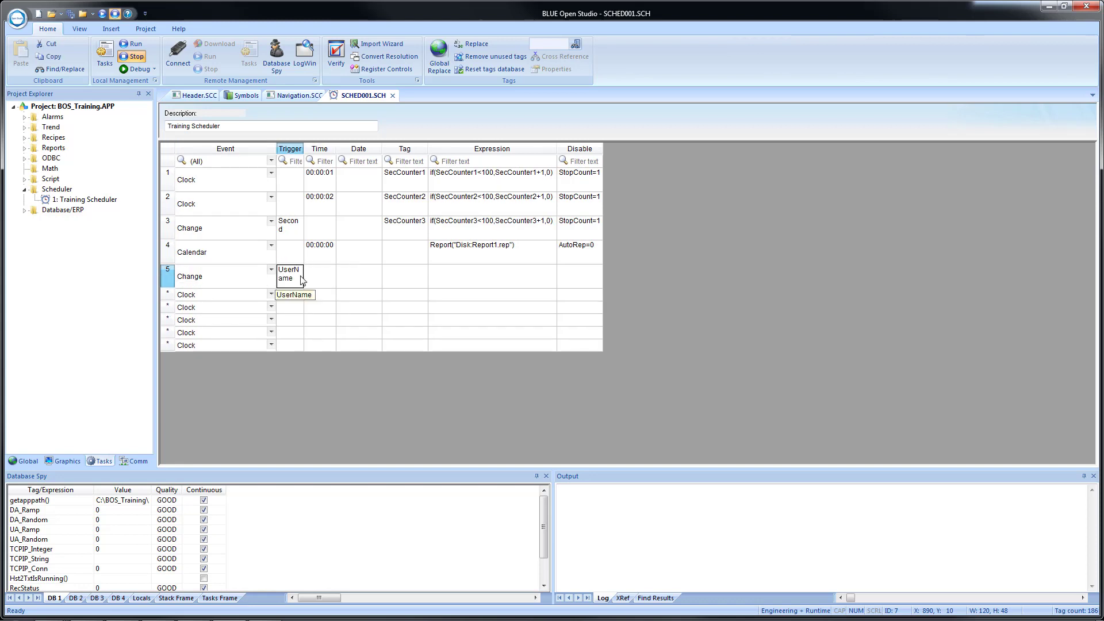
pyautogui.click(302, 280)
pyautogui.press('Tab')
pyautogui.press('Tab')
pyautogui.press('Tab')
pyautogui.press('Tab')
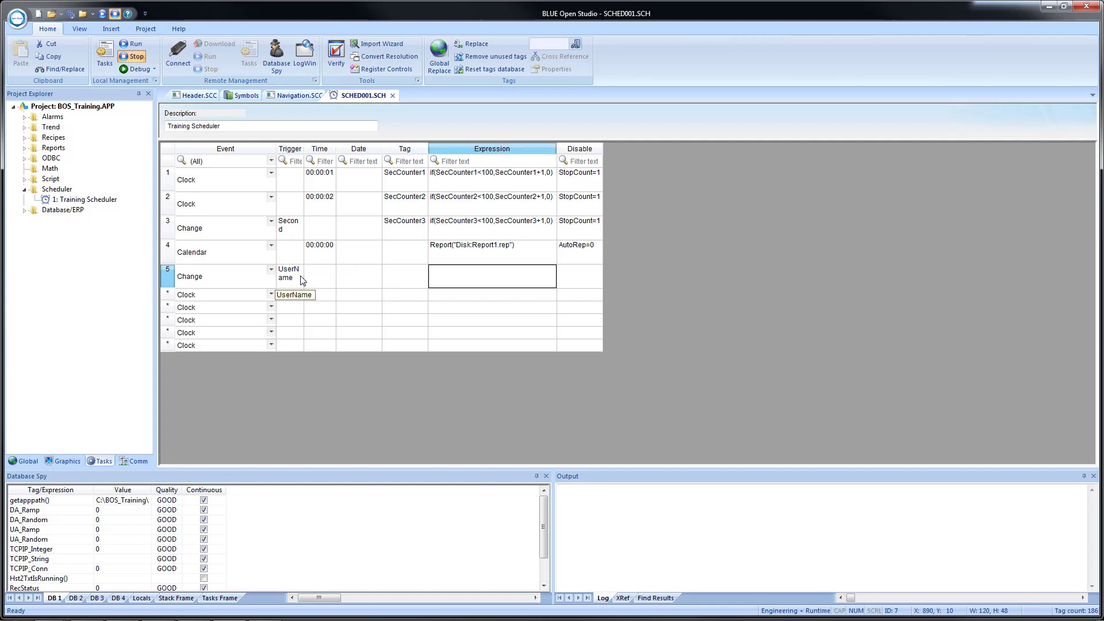
pyautogui.write('Get')
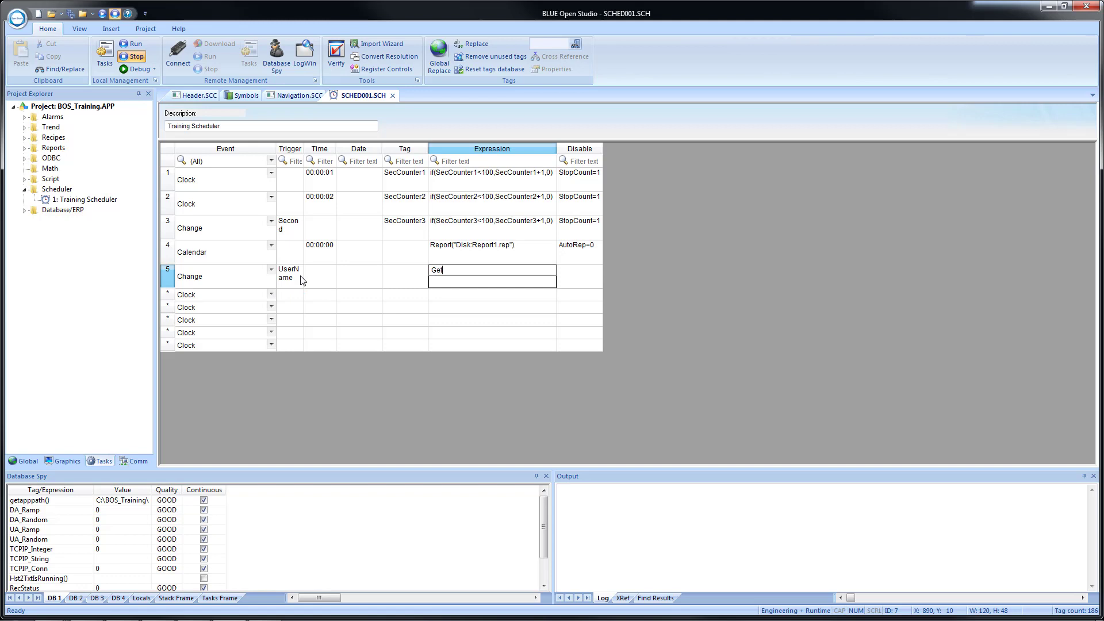
pyautogui.write('User')
pyautogui.write('FullName')
pyautogui.write('(')
pyautogui.write('UserName')
pyautogui.write(',')
pyautogui.write('""')
pyautogui.write('F')
pyautogui.write('ullName')
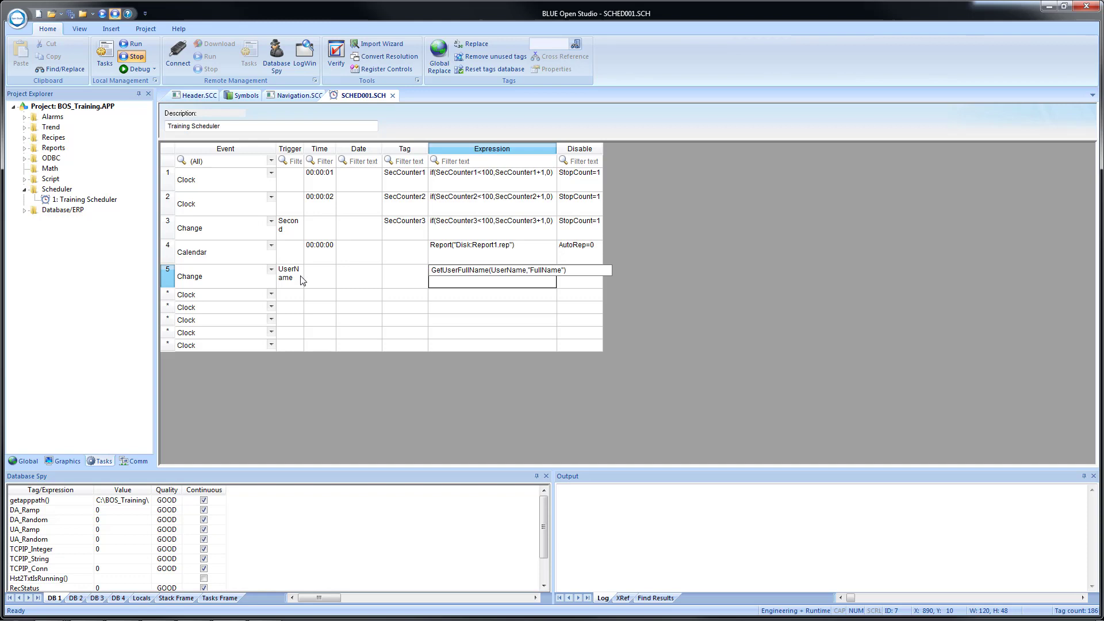
pyautogui.press('Return')
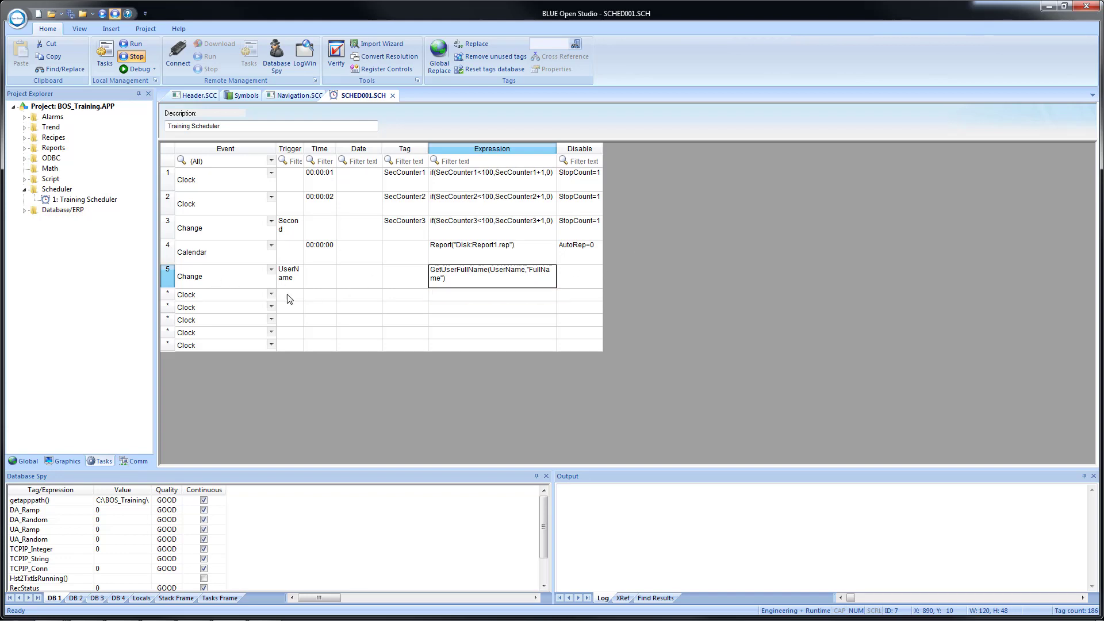
pyautogui.click(200, 96)
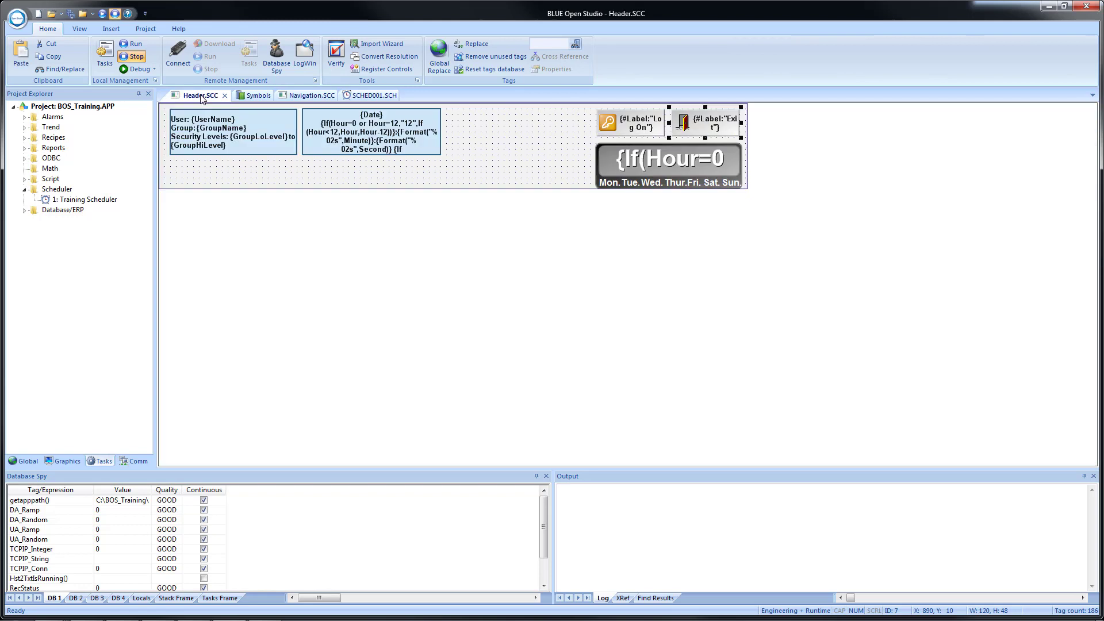
# Add a new line 'Full Name: {Fullname}' below the User line in the user info text box caption.
pyautogui.doubleClick(228, 145)
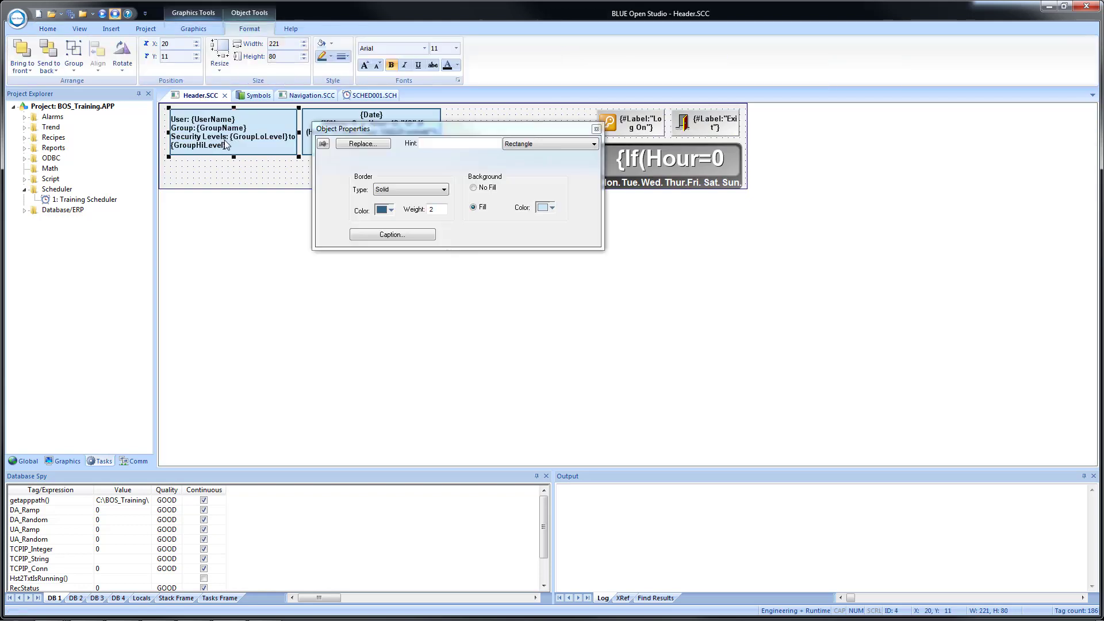
pyautogui.click(378, 237)
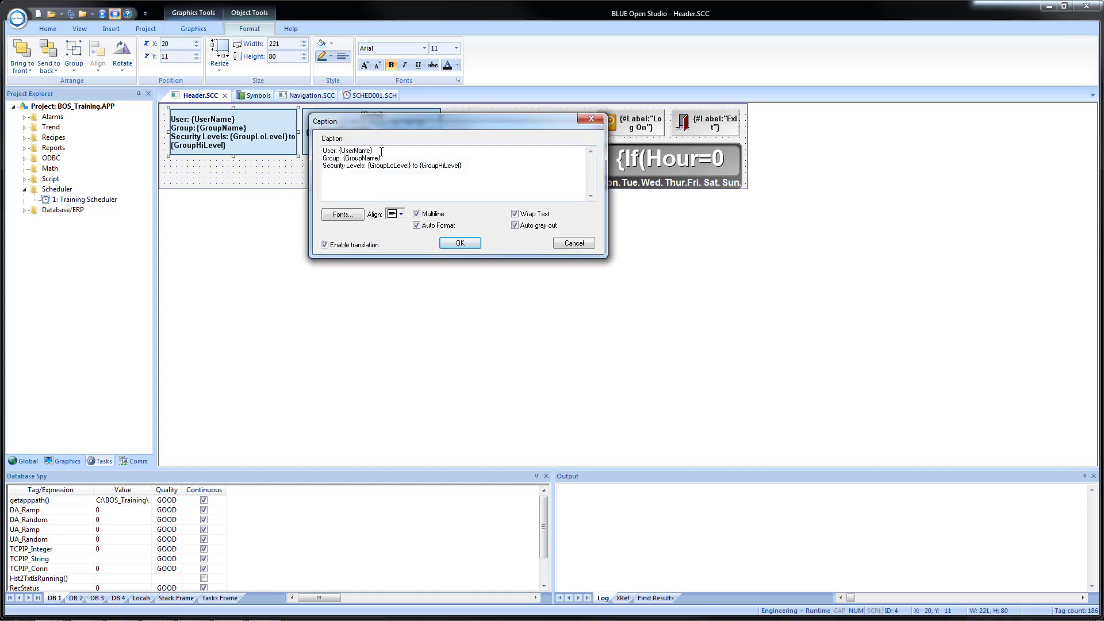
pyautogui.click(382, 151)
pyautogui.press('Return')
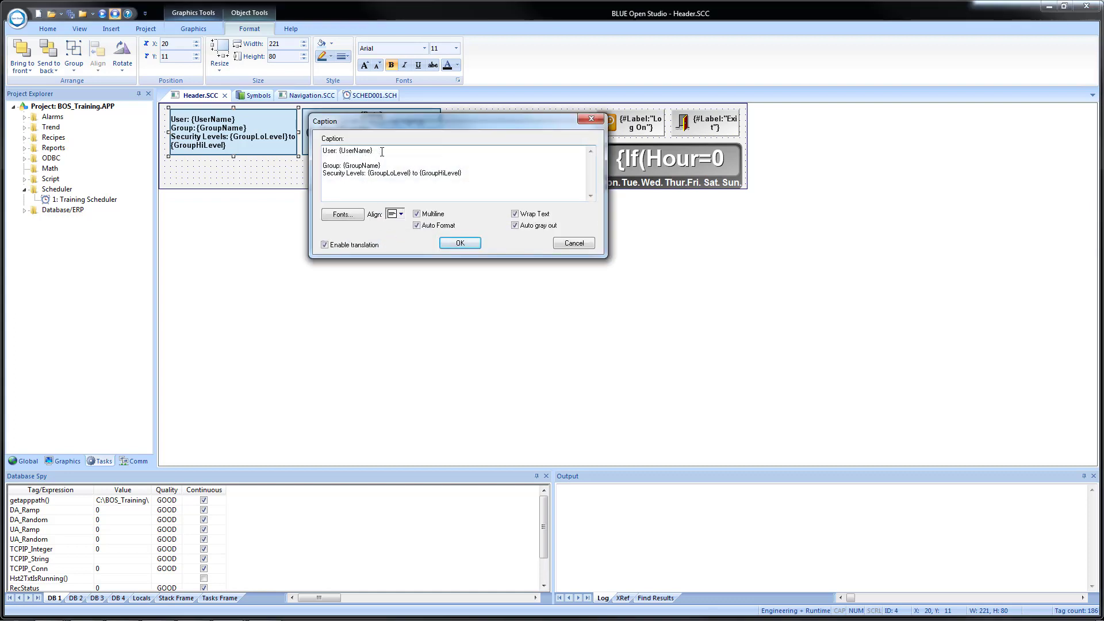
pyautogui.write('Full Name: {Fullname}')
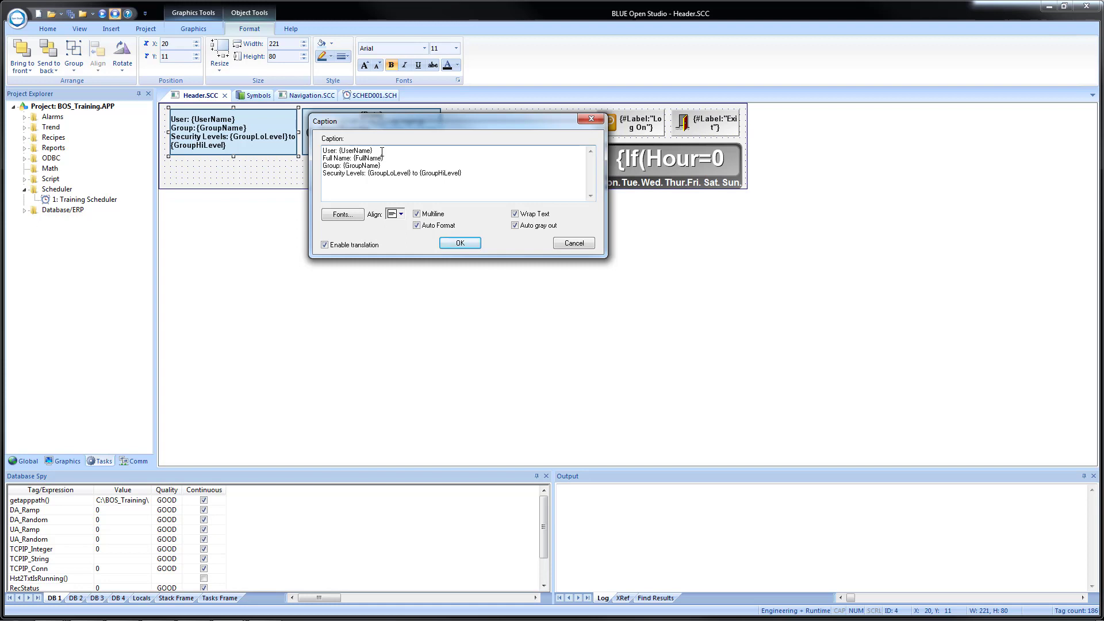
pyautogui.click(454, 245)
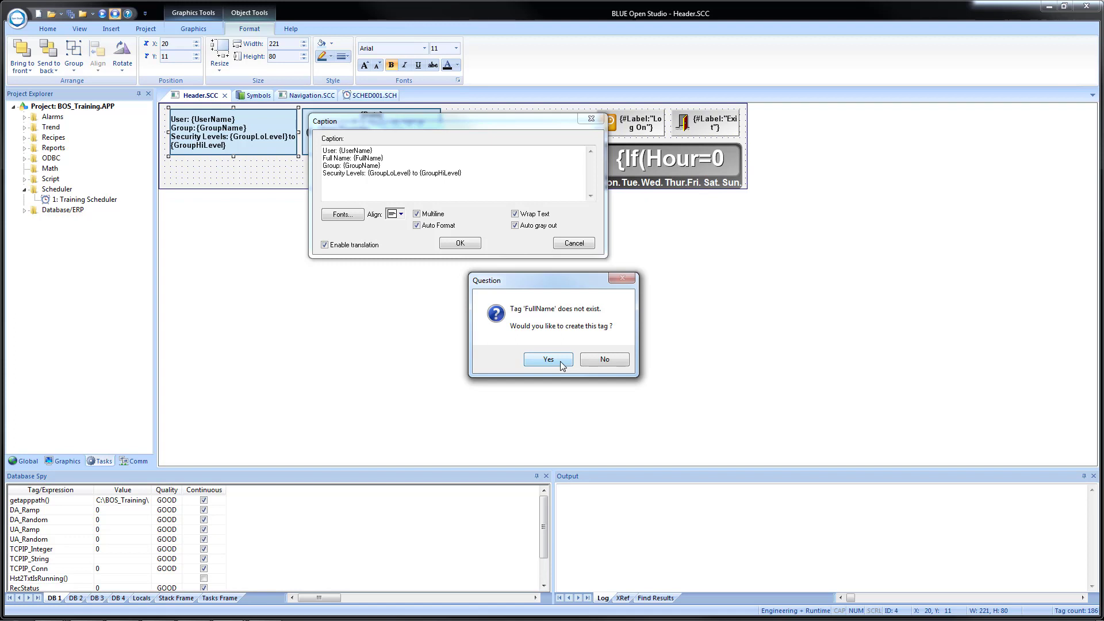
# Create the missing FullName tag as a String type and close the text box properties.
pyautogui.click(549, 361)
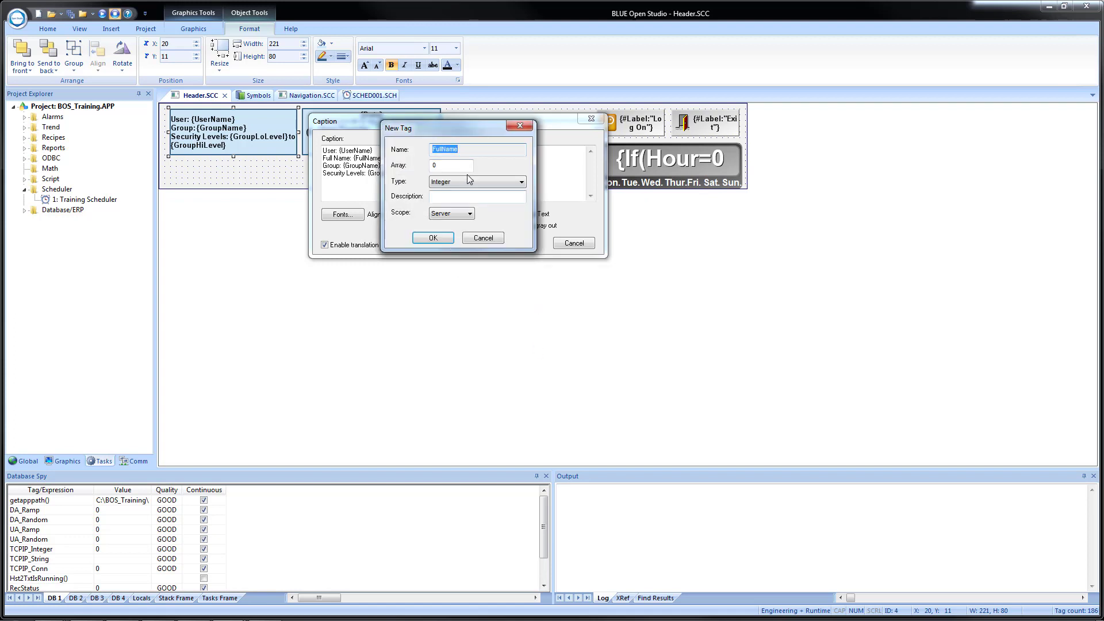
pyautogui.click(470, 184)
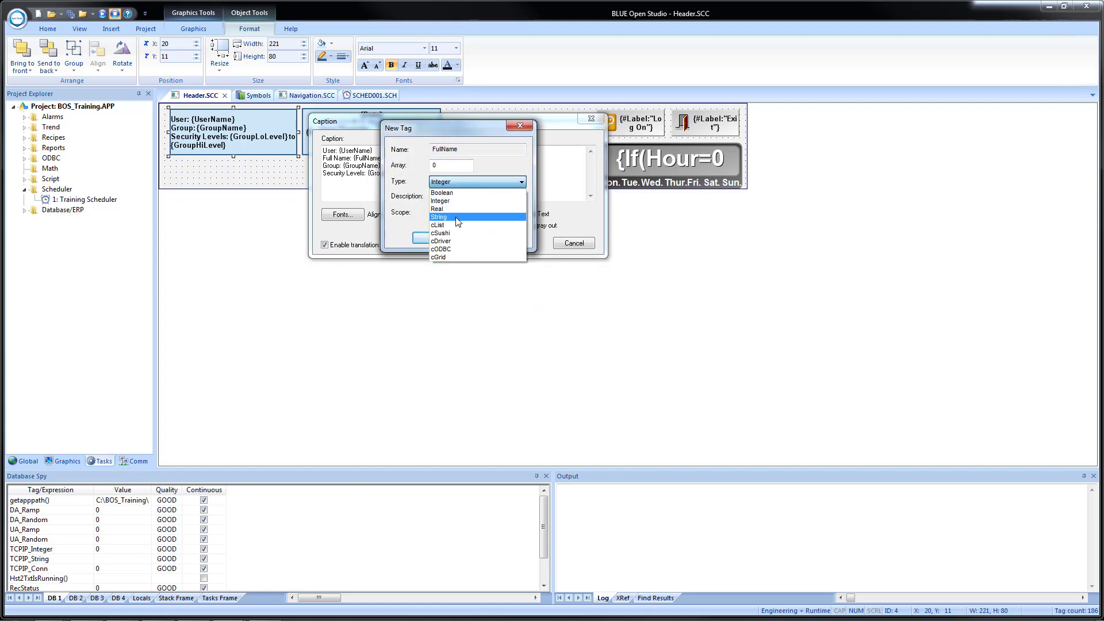
pyautogui.click(440, 217)
pyautogui.click(428, 241)
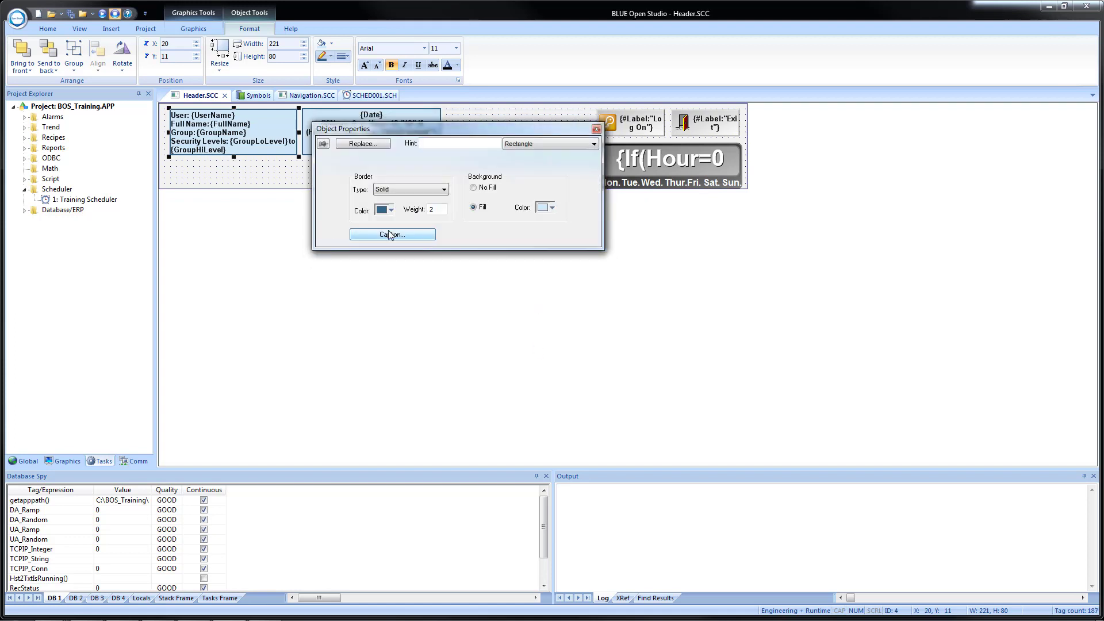
pyautogui.click(596, 129)
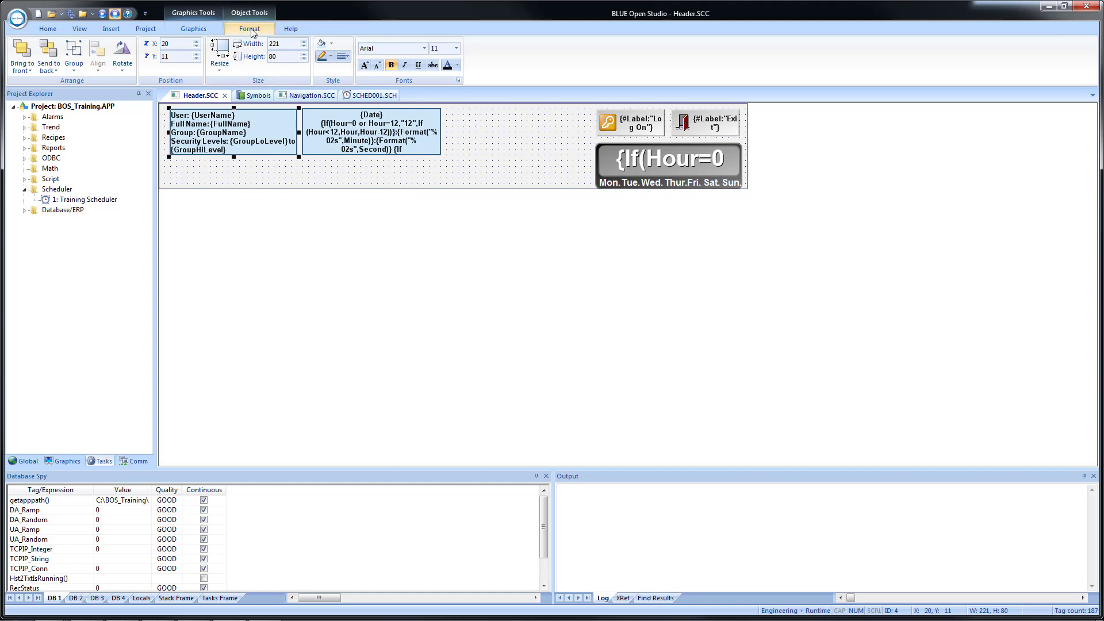
# Close the Header, SCHED001, Navigation and Symbols tabs, saving changes to each.
pyautogui.click(225, 95)
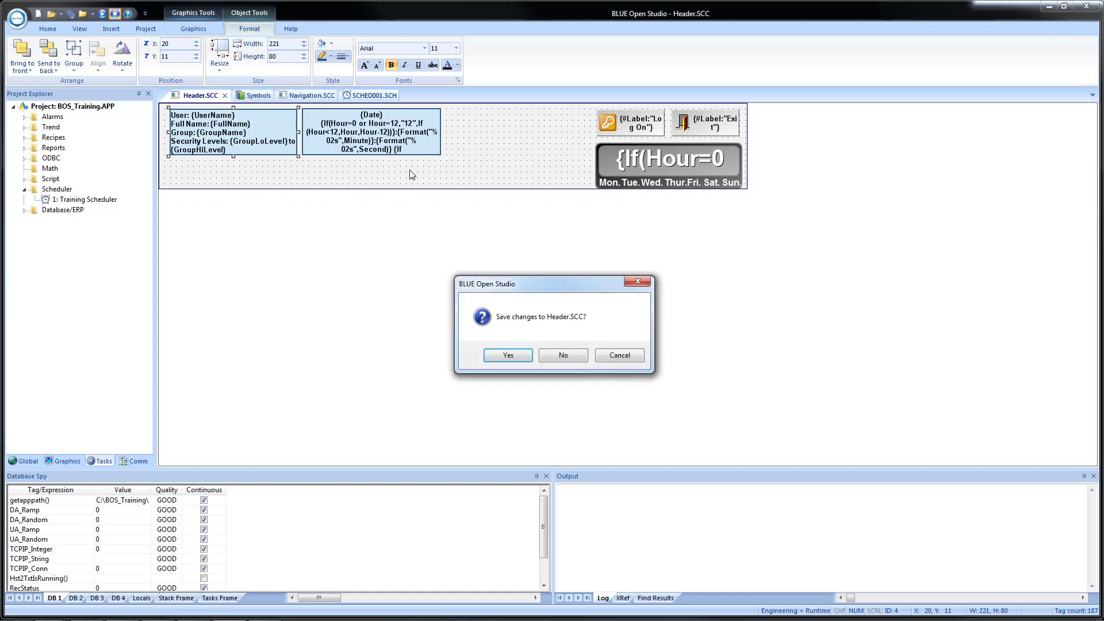
pyautogui.click(522, 356)
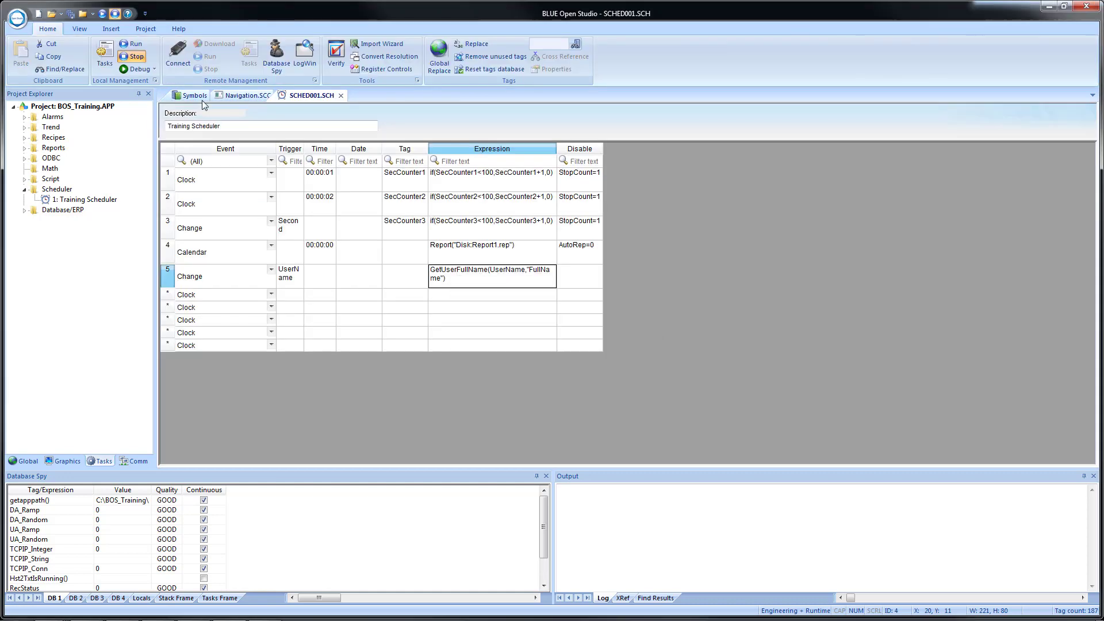
pyautogui.click(341, 97)
pyautogui.click(503, 357)
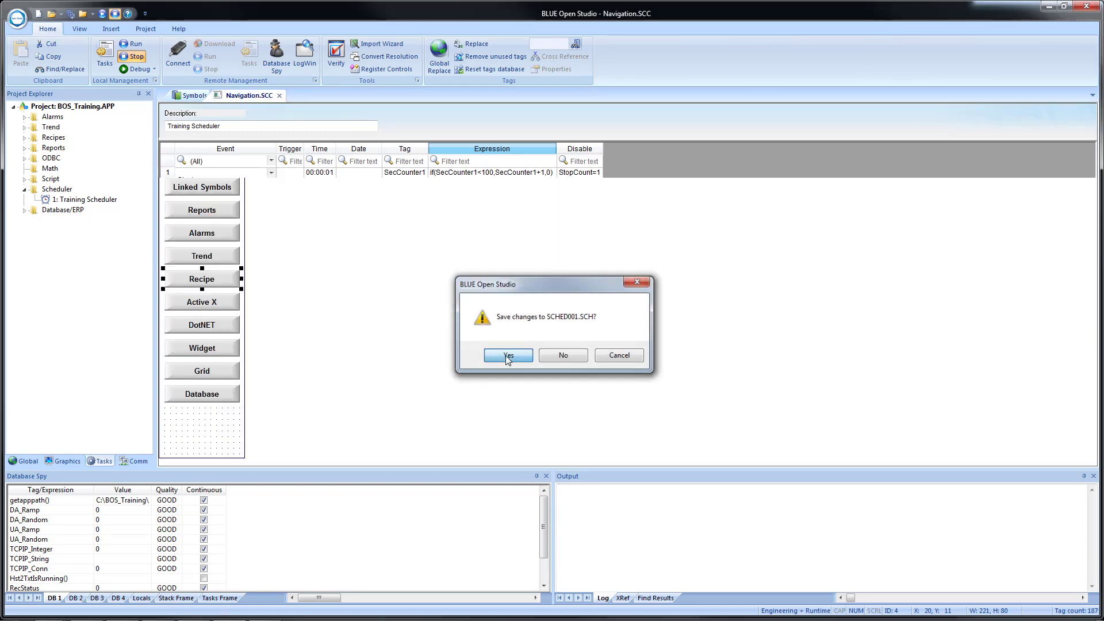
pyautogui.click(279, 96)
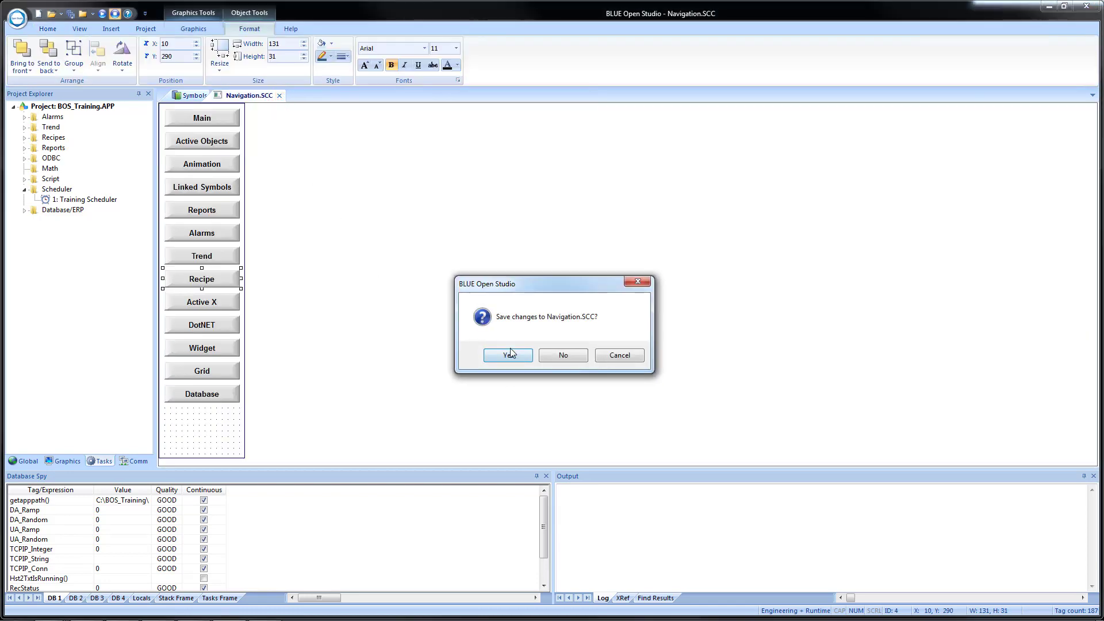
pyautogui.click(510, 355)
pyautogui.click(216, 95)
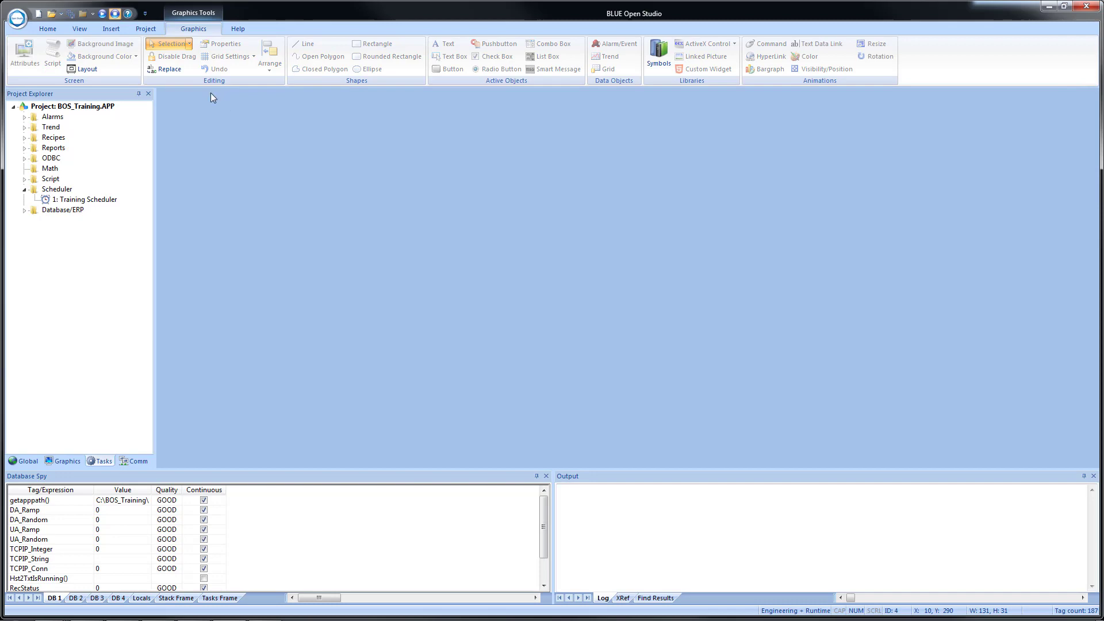
# Run the project, place the Studio editor beside the runtime, and bring up the runtime Log On prompt.
pyautogui.click(114, 14)
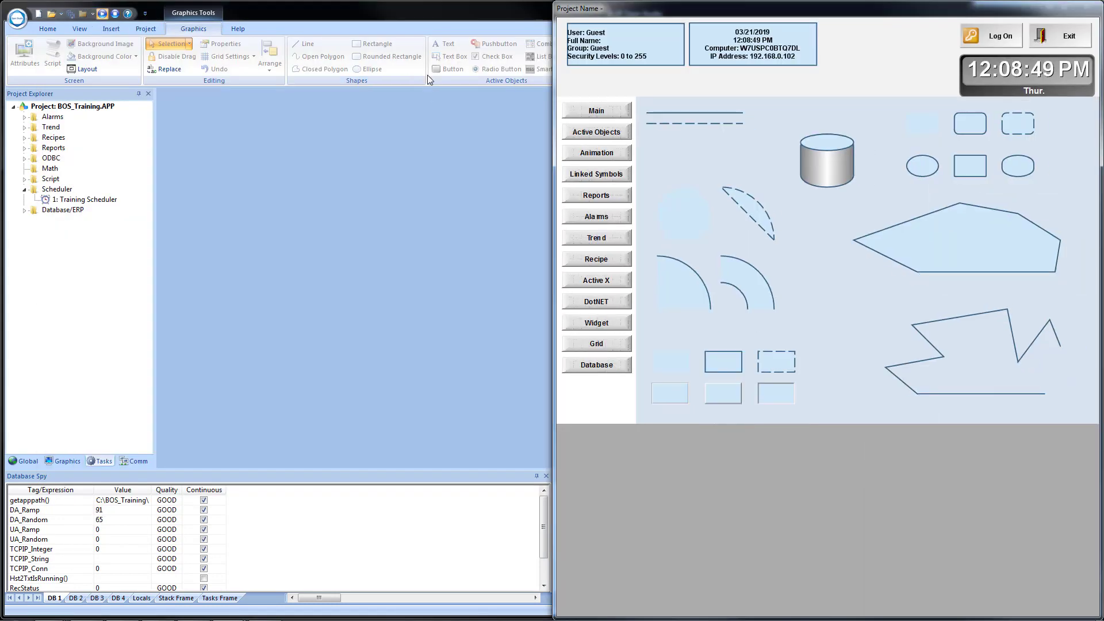
pyautogui.click(410, 21)
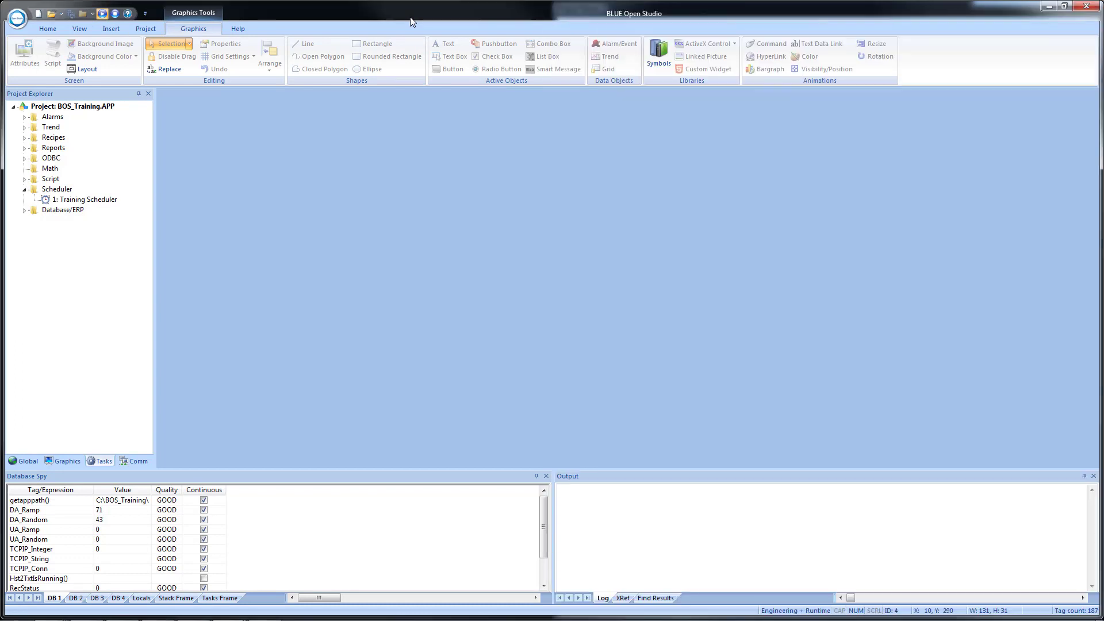
pyautogui.doubleClick(409, 16)
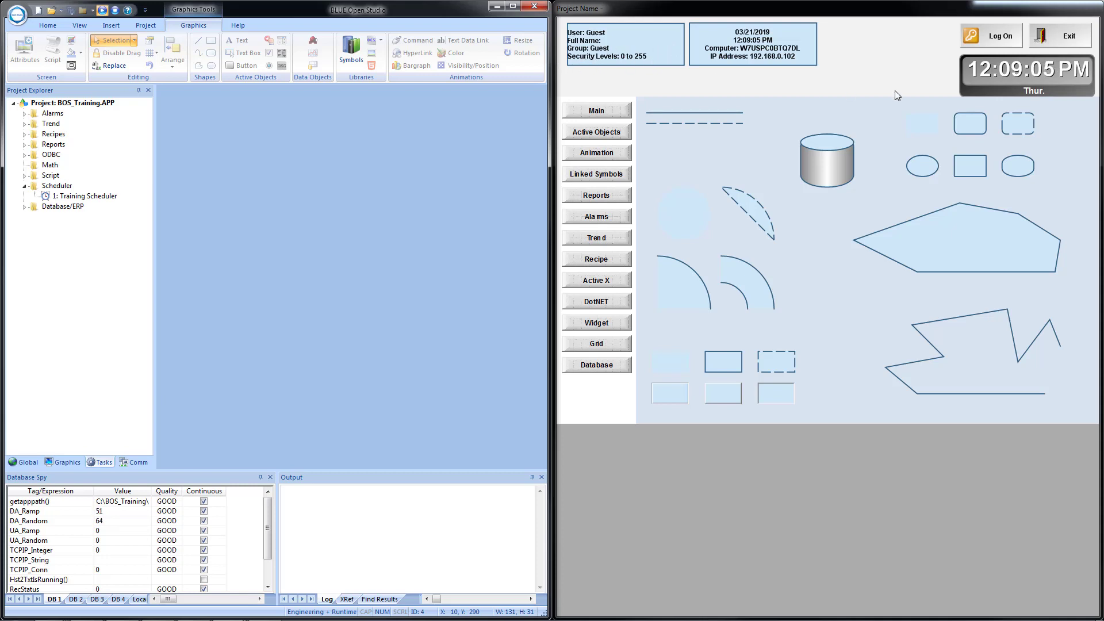
pyautogui.click(981, 36)
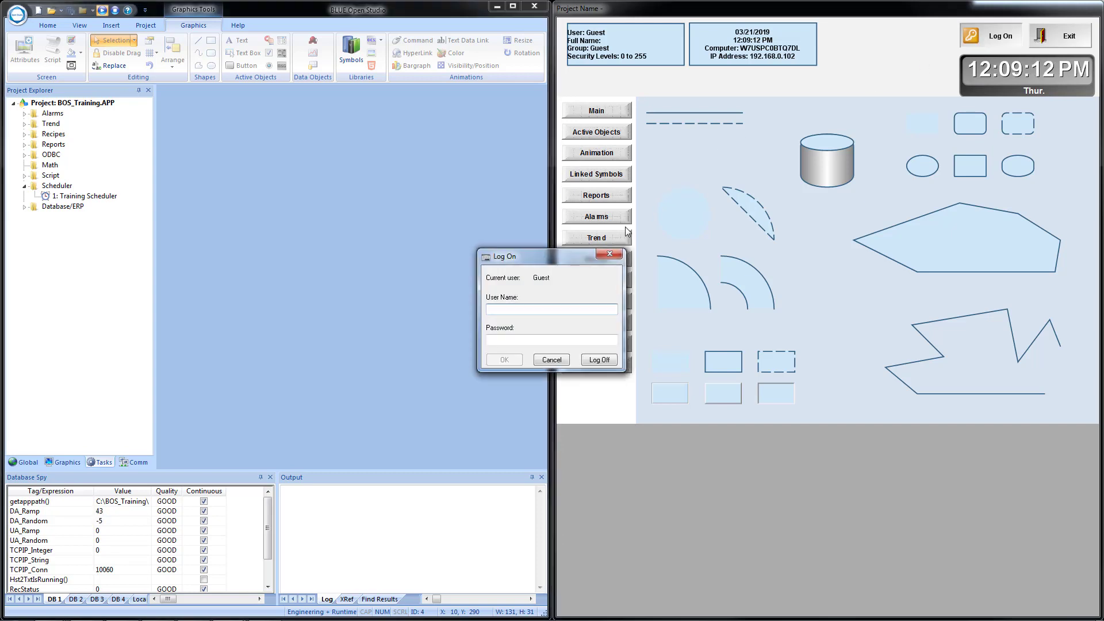
# Log on as the Operator with their user name and password, try the Recipe page, then reopen Log On.
pyautogui.write('joe')
pyautogui.press('Tab')
pyautogui.write('joe')
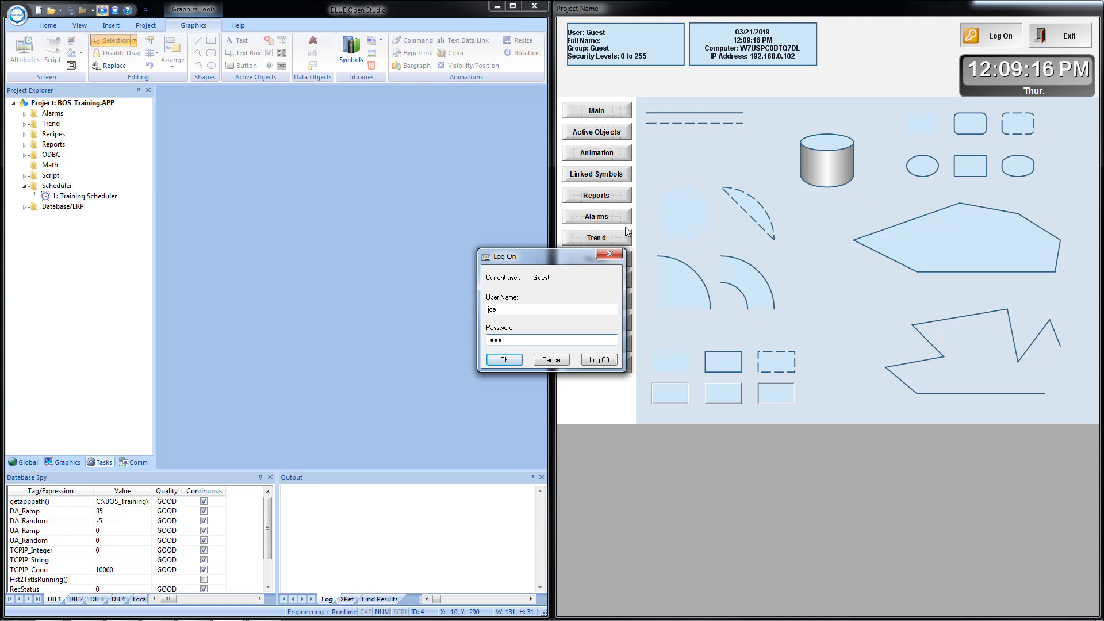
pyautogui.press('Return')
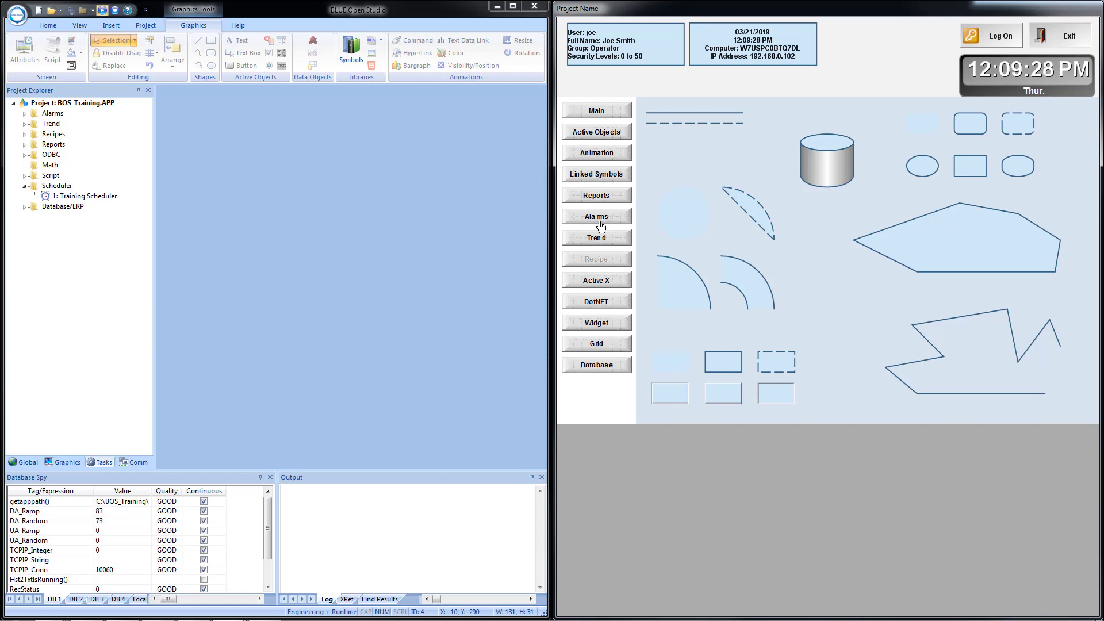
pyautogui.click(581, 260)
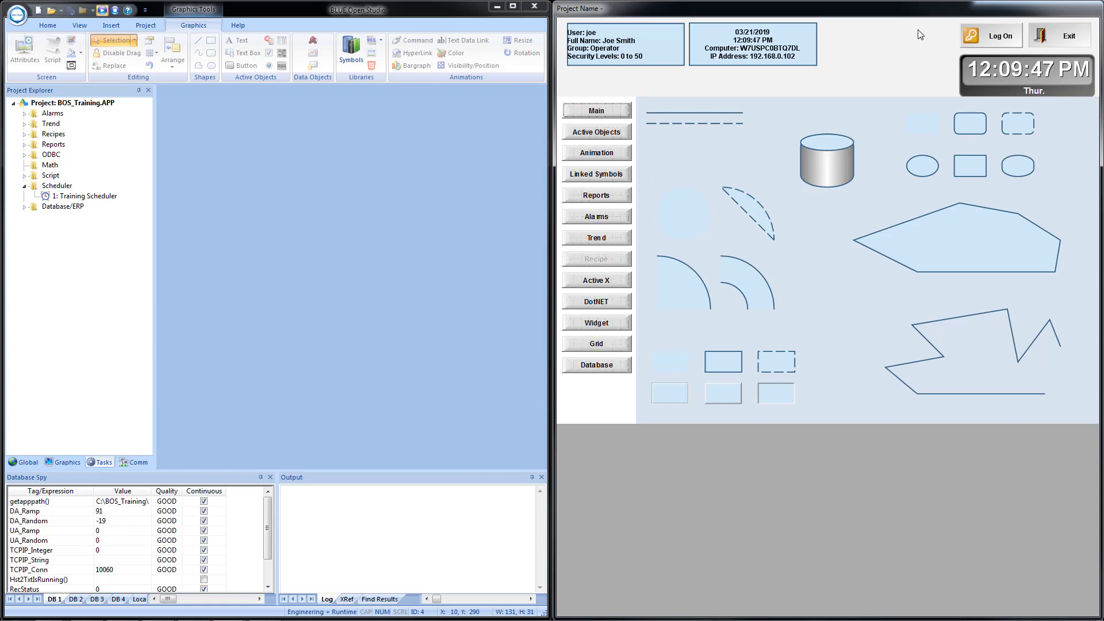
pyautogui.click(1004, 45)
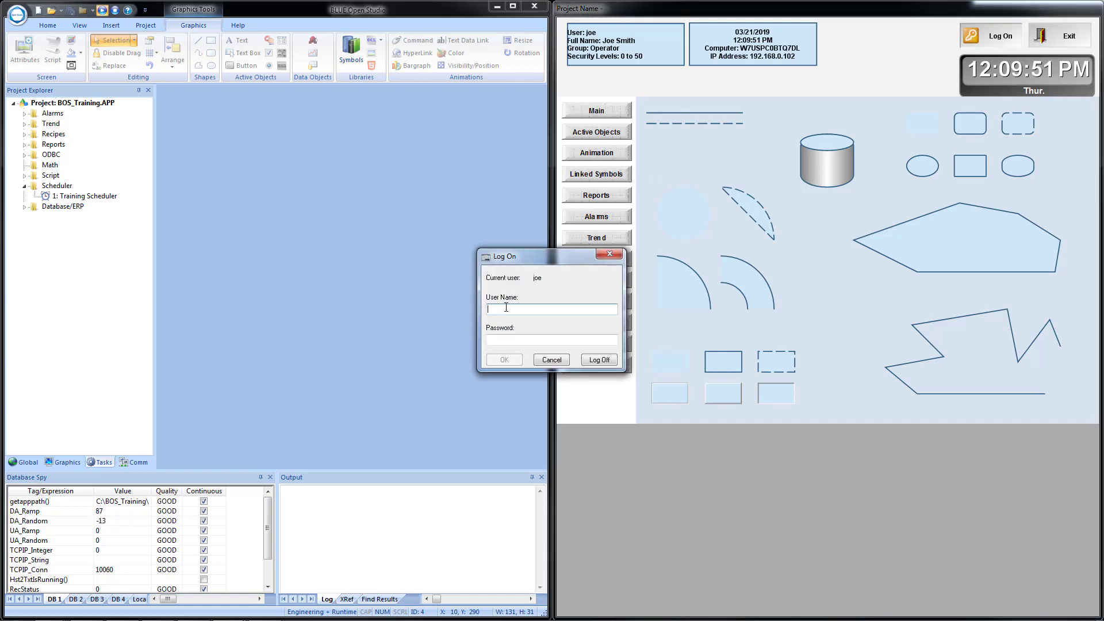
# Log on as the Supervisor with their user name and password, then try the Recipe page.
pyautogui.write('fred')
pyautogui.press('Tab')
pyautogui.write('fred')
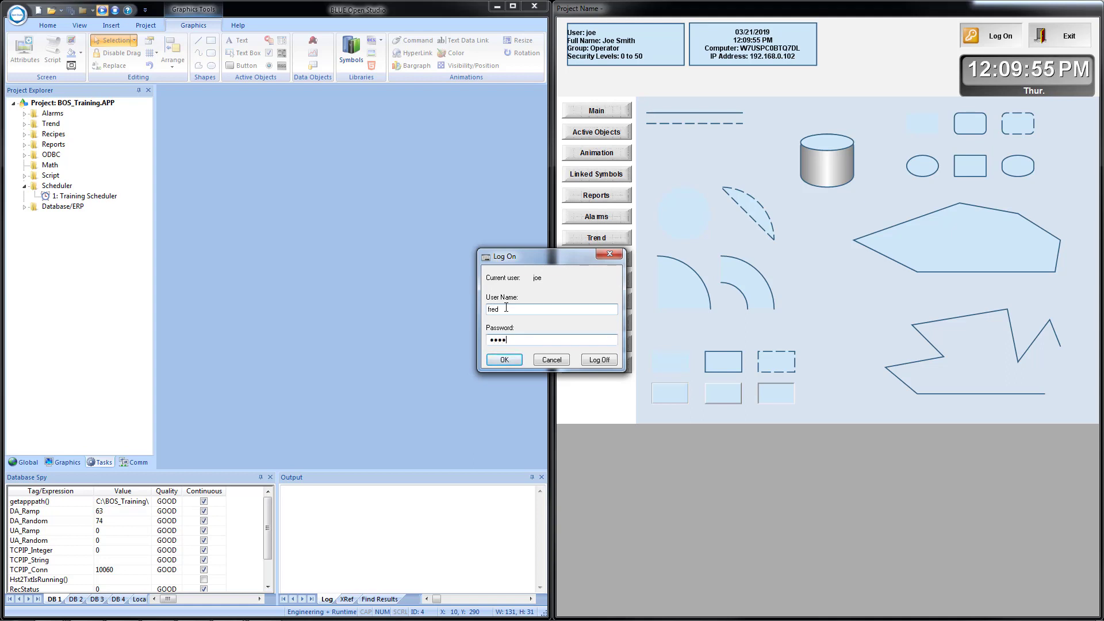
pyautogui.press('Return')
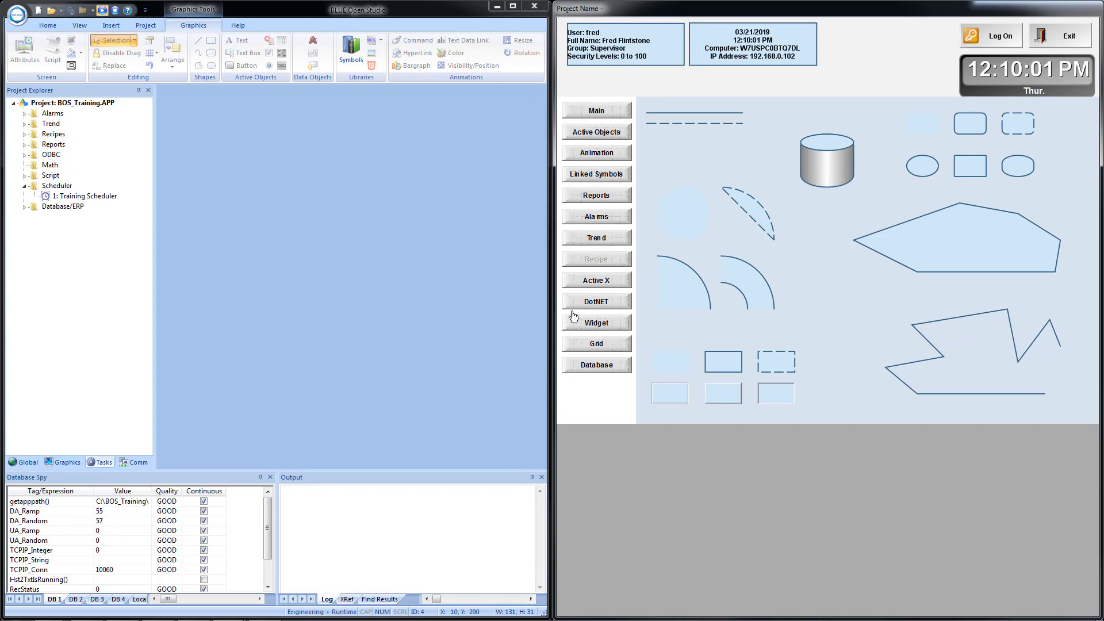
pyautogui.click(587, 263)
# Cancel exiting the runtime, then log on as the Engineer with their user name and password.
pyautogui.click(1070, 39)
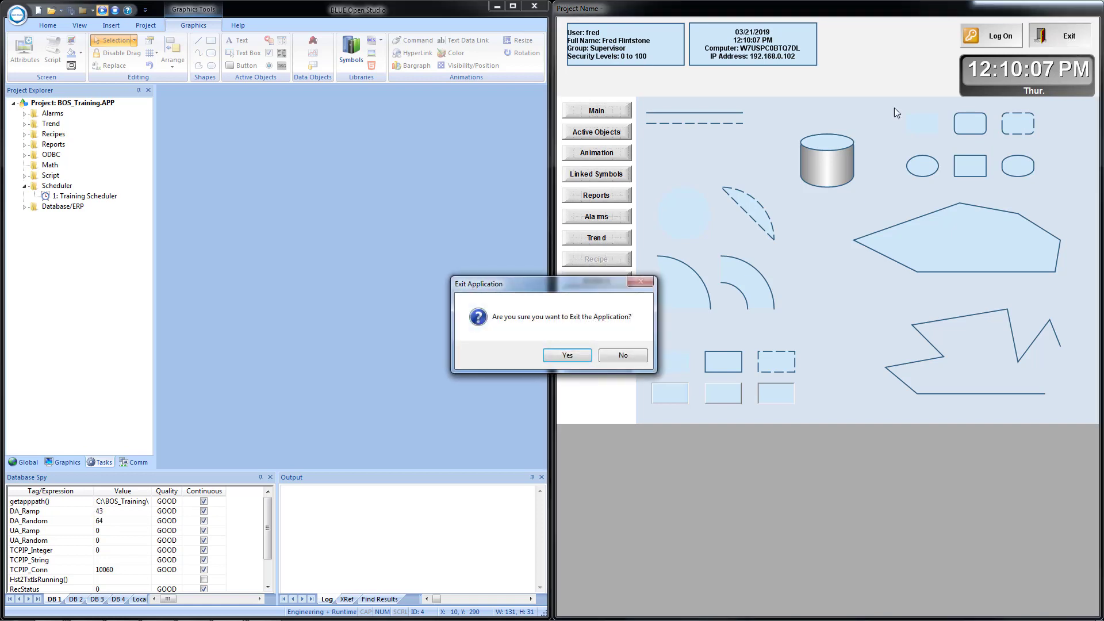
pyautogui.click(622, 356)
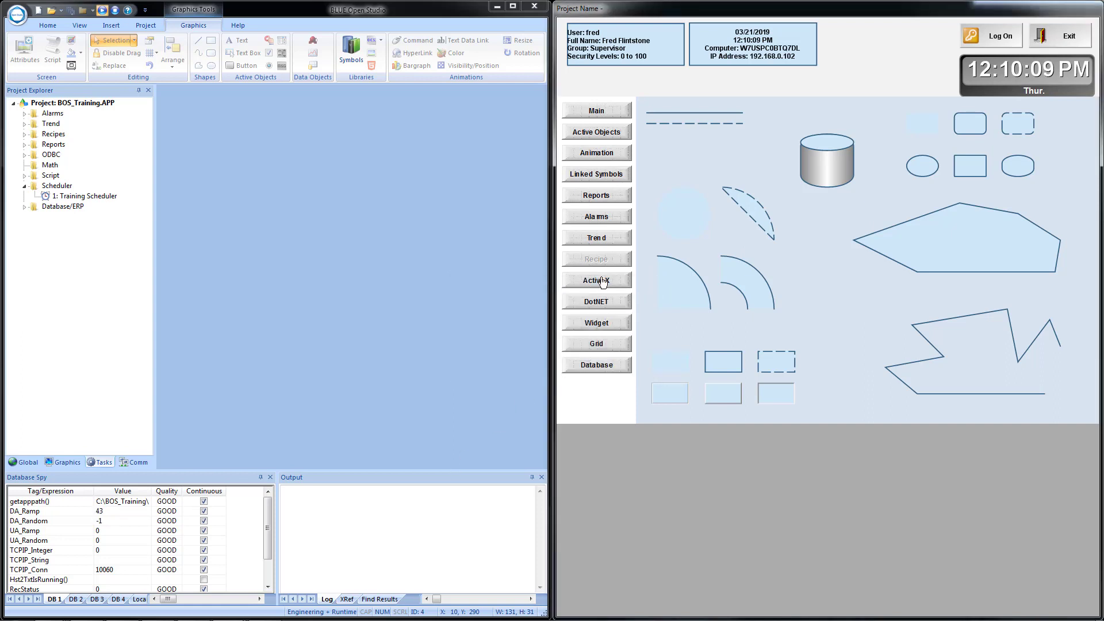
pyautogui.click(984, 39)
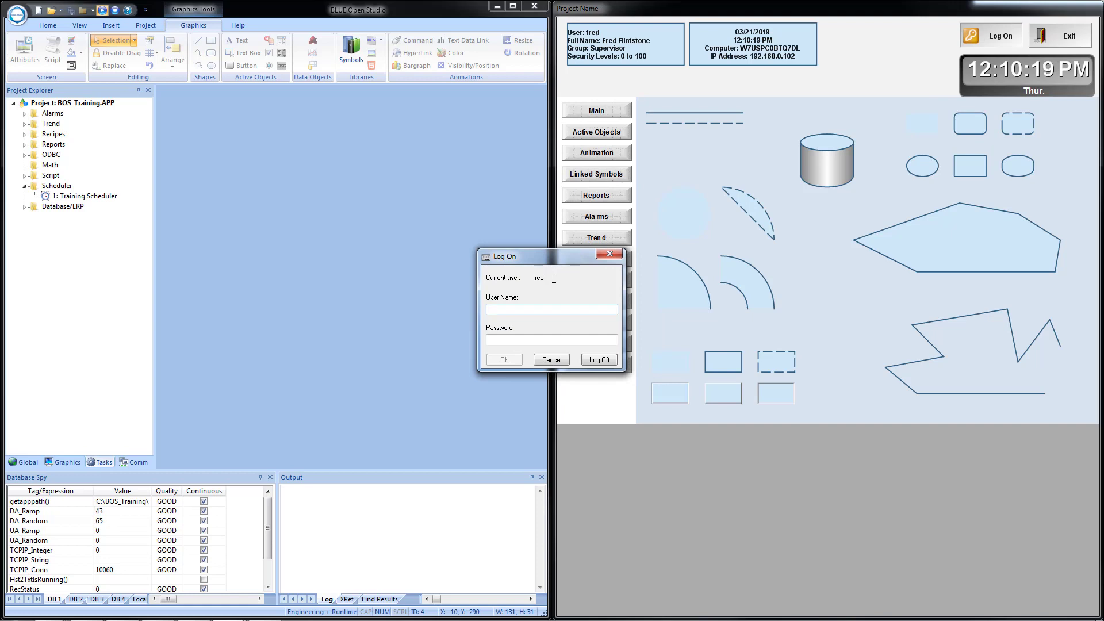
pyautogui.write('bill')
pyautogui.press('Tab')
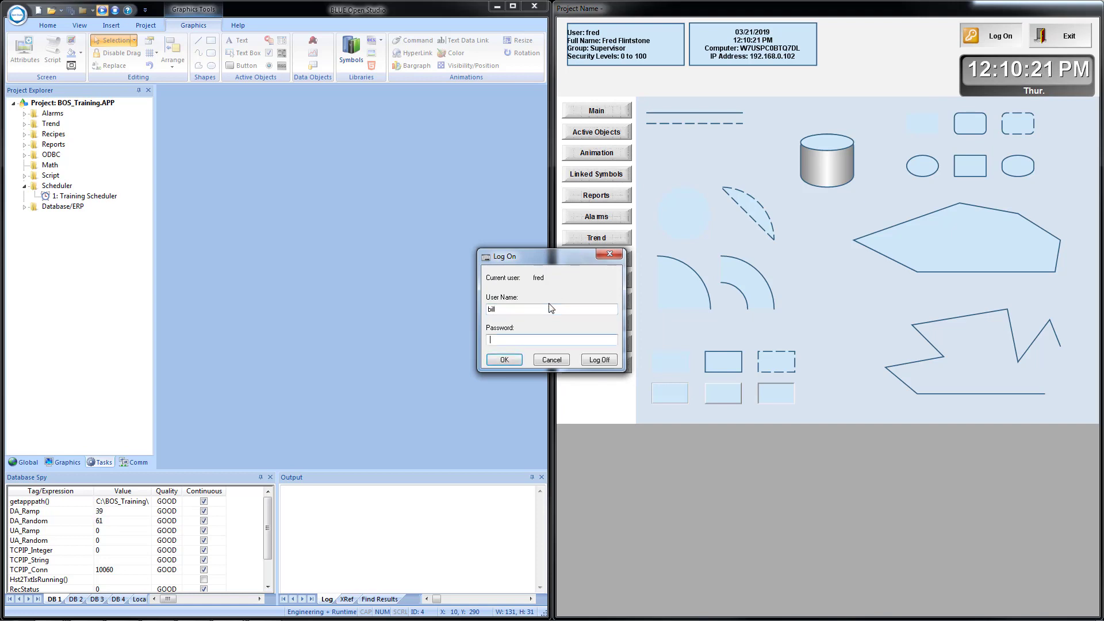
pyautogui.write('bill')
pyautogui.press('Return')
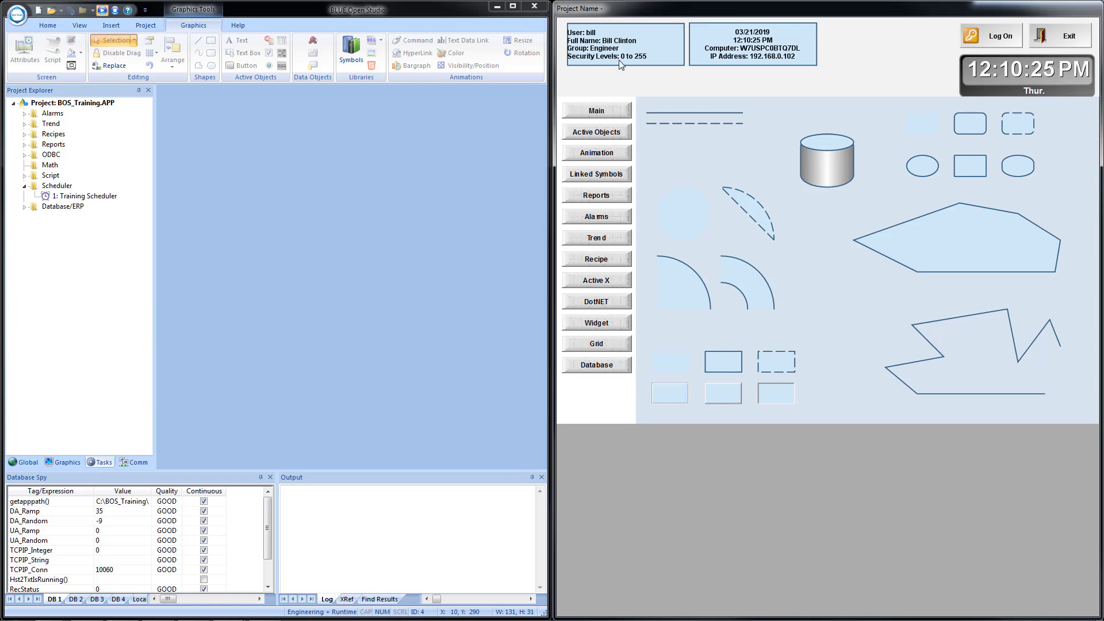
# Open the now-permitted Recipe page, then open the MOTCP driver's 1: Alternate PLC sheet from the Comm tab.
pyautogui.click(590, 265)
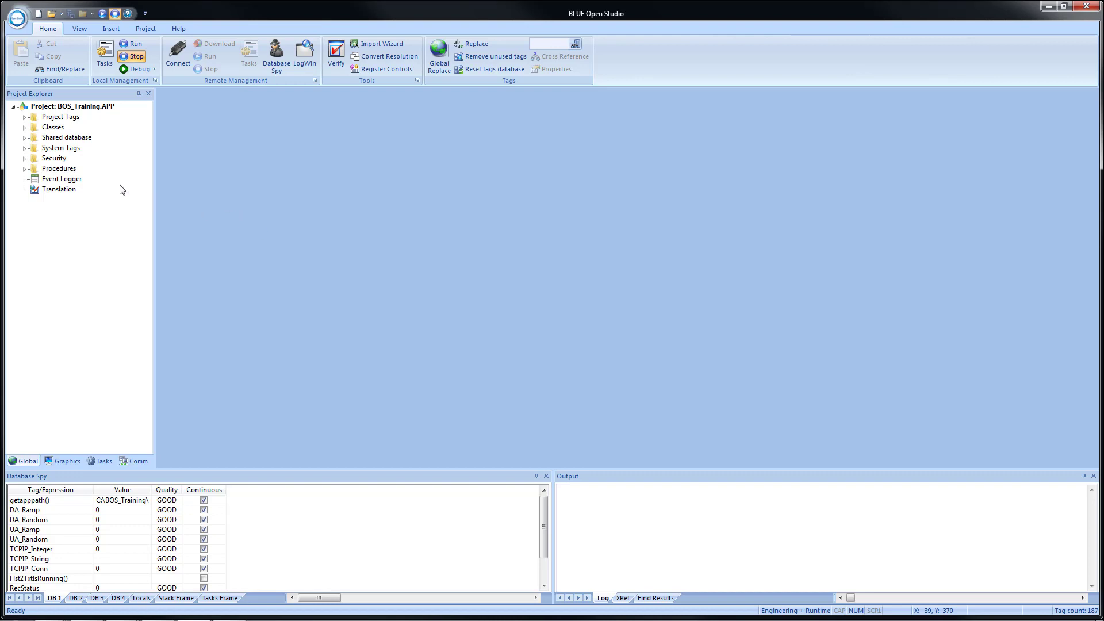
pyautogui.click(138, 461)
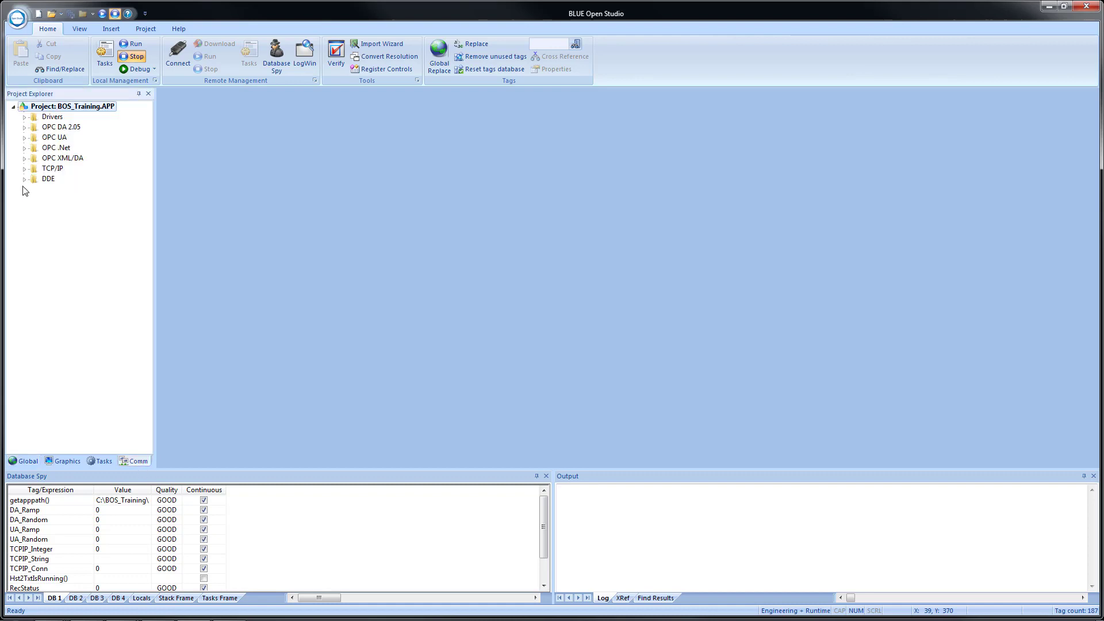
pyautogui.click(25, 117)
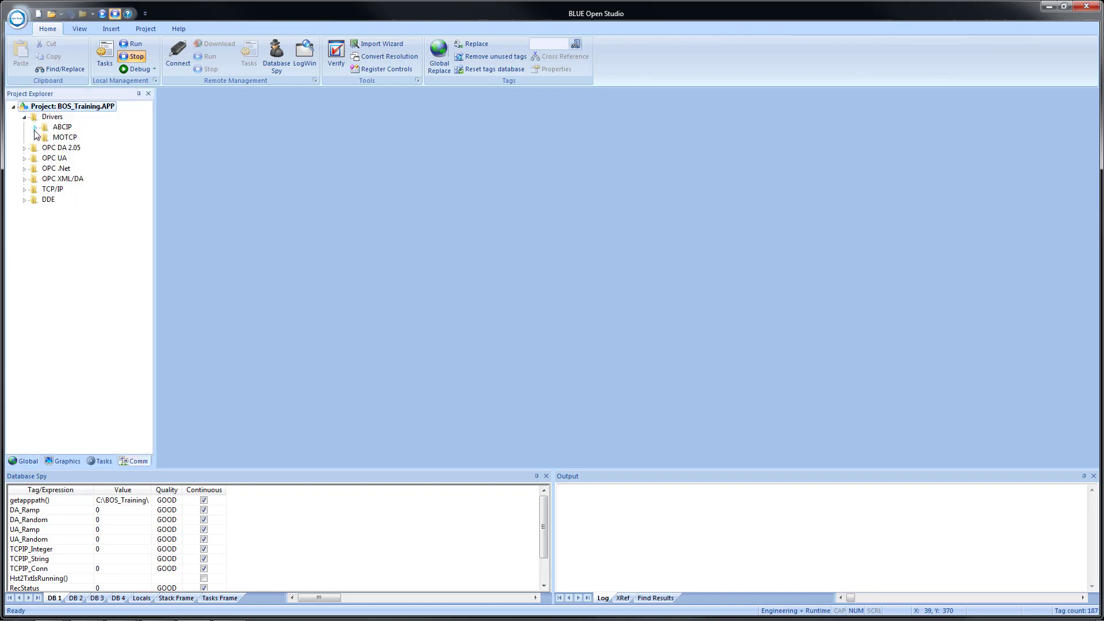
pyautogui.click(35, 138)
pyautogui.doubleClick(90, 158)
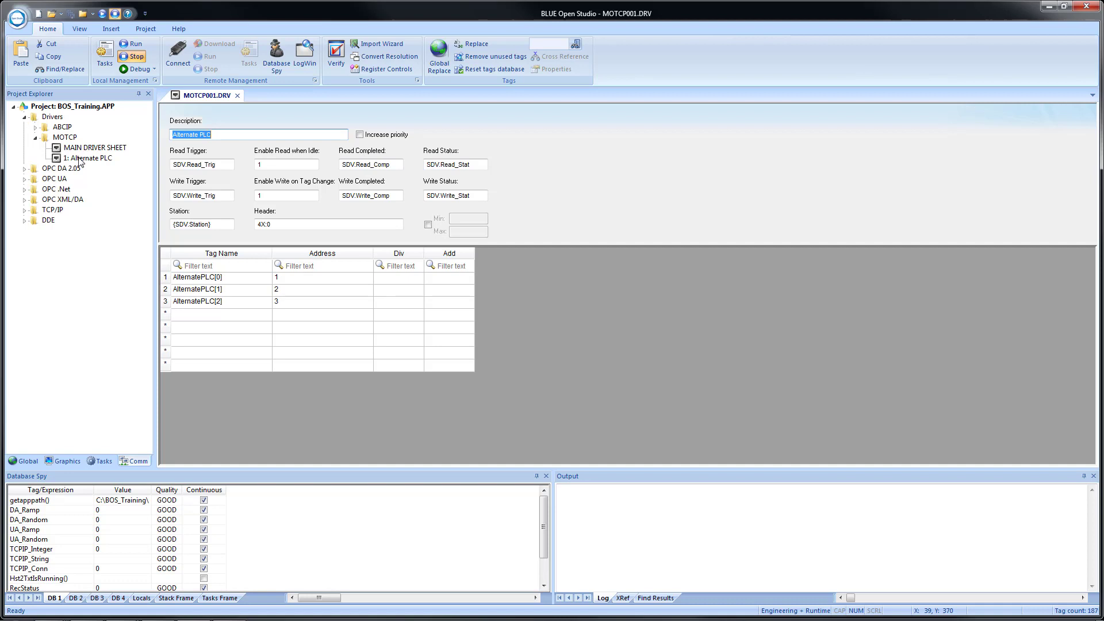
# Insert a new Database Spy row watching the UserName tag.
pyautogui.rightClick(47, 504)
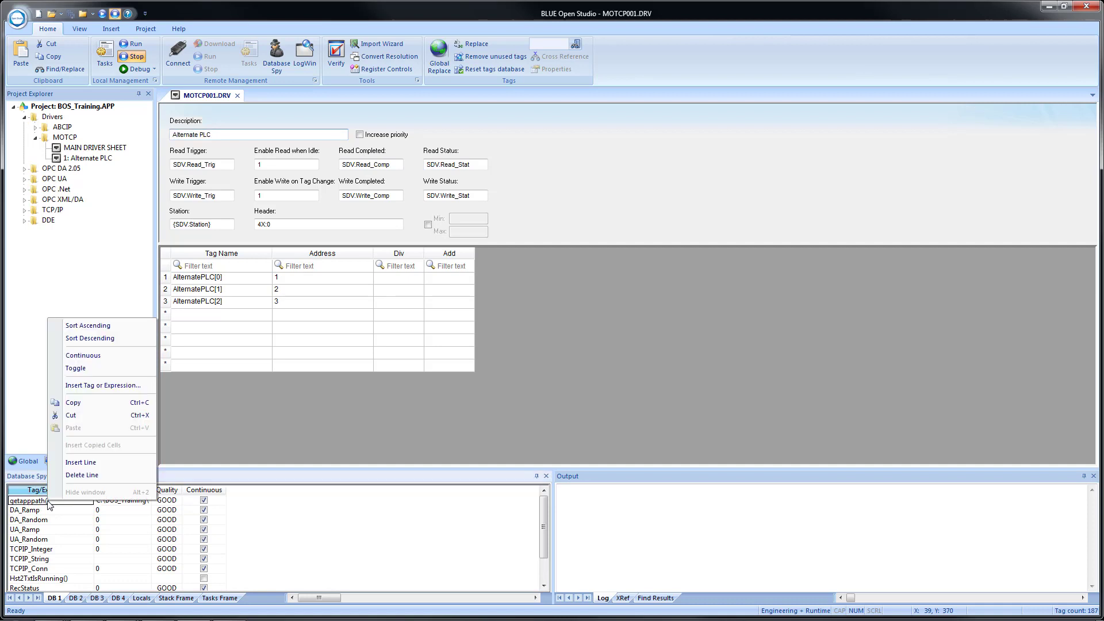
pyautogui.click(79, 463)
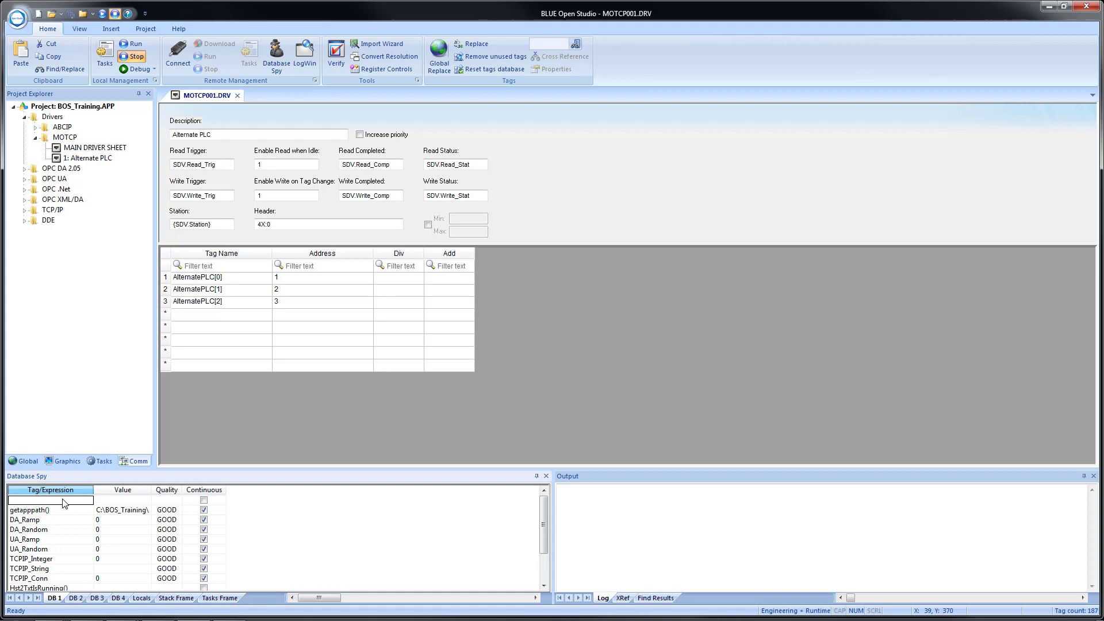
pyautogui.write('UserName')
pyautogui.press('Return')
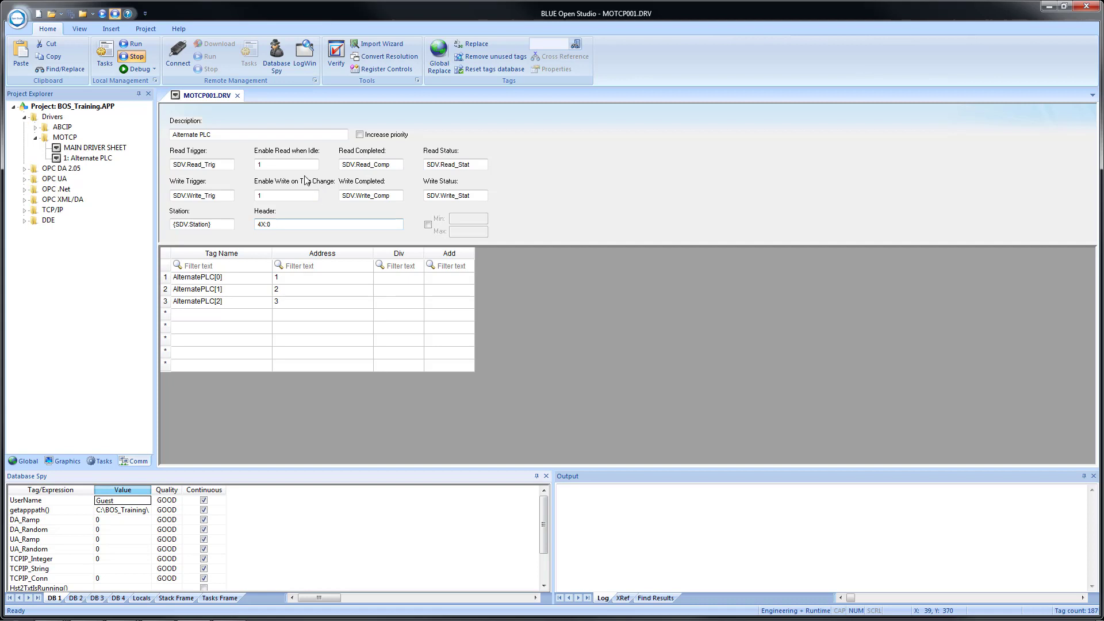
# Review the project's security system settings and close them without changes.
pyautogui.click(144, 29)
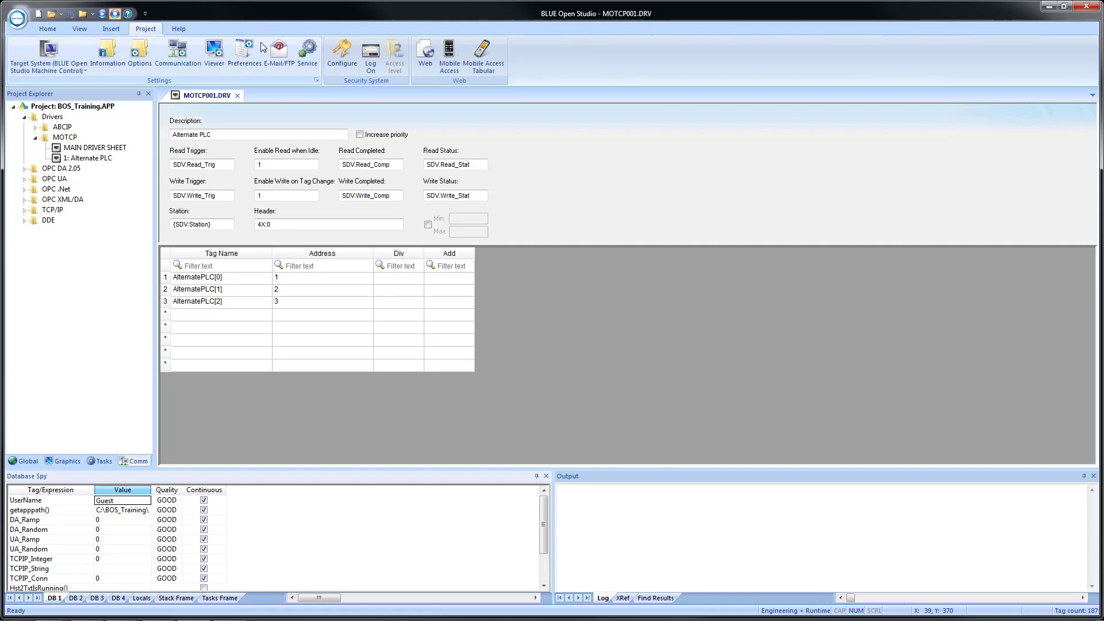
pyautogui.click(341, 56)
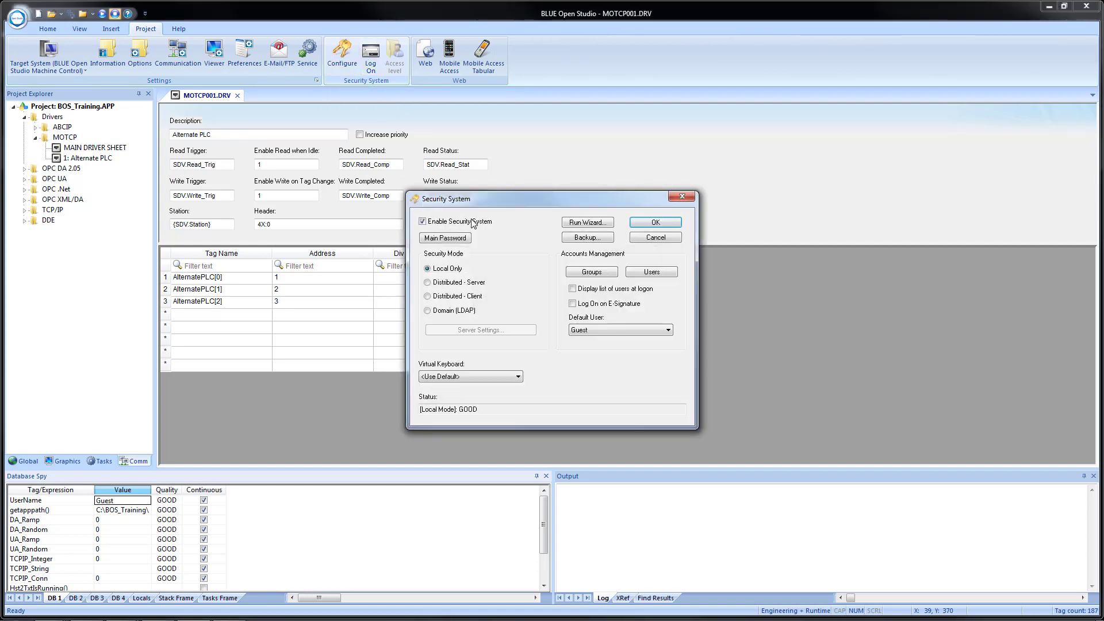
pyautogui.click(680, 197)
# Log on to the runtime with another user's user name and password.
pyautogui.click(371, 56)
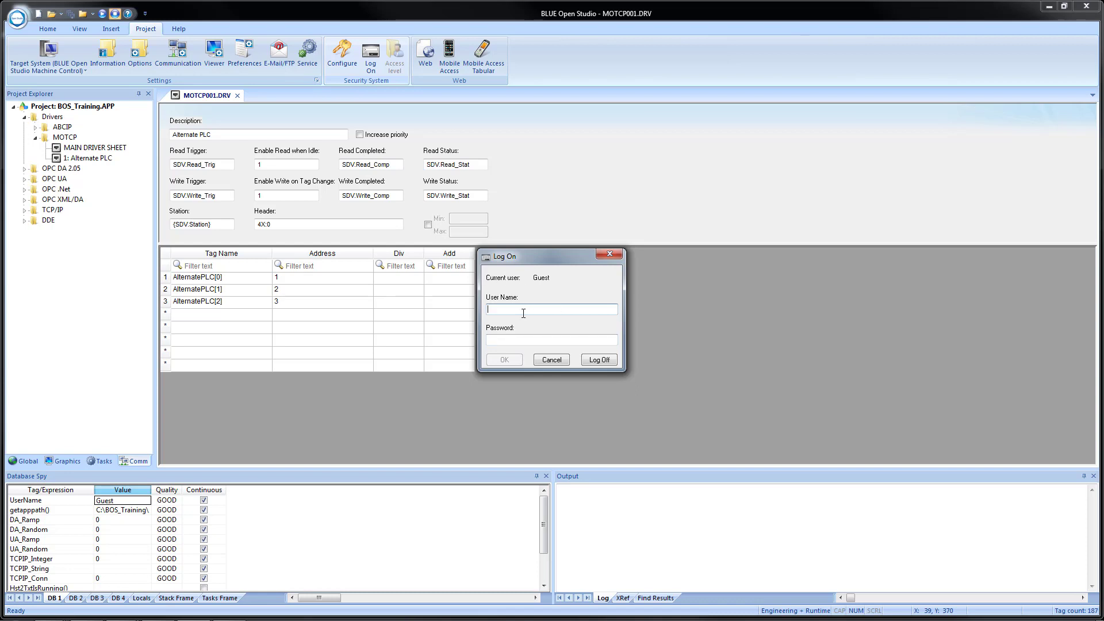
pyautogui.write('i')
pyautogui.write('oe')
pyautogui.press('Tab')
pyautogui.write('joe')
pyautogui.click(504, 359)
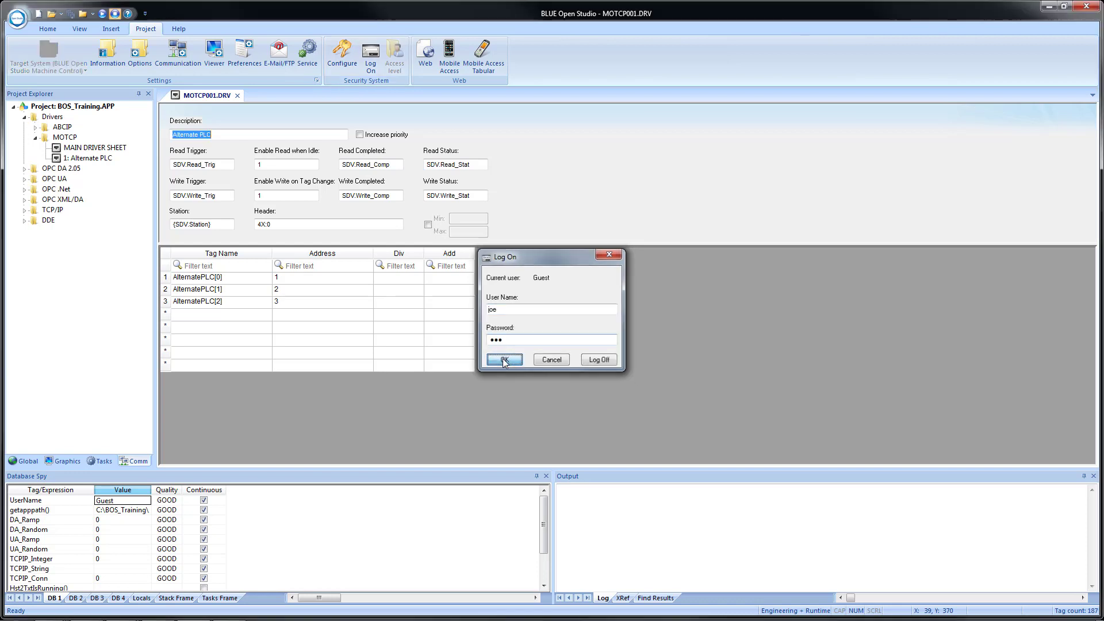
# Close the MOTCP001.DRV sheet and confirm reopening 1: Alternate PLC is disabled.
pyautogui.click(237, 96)
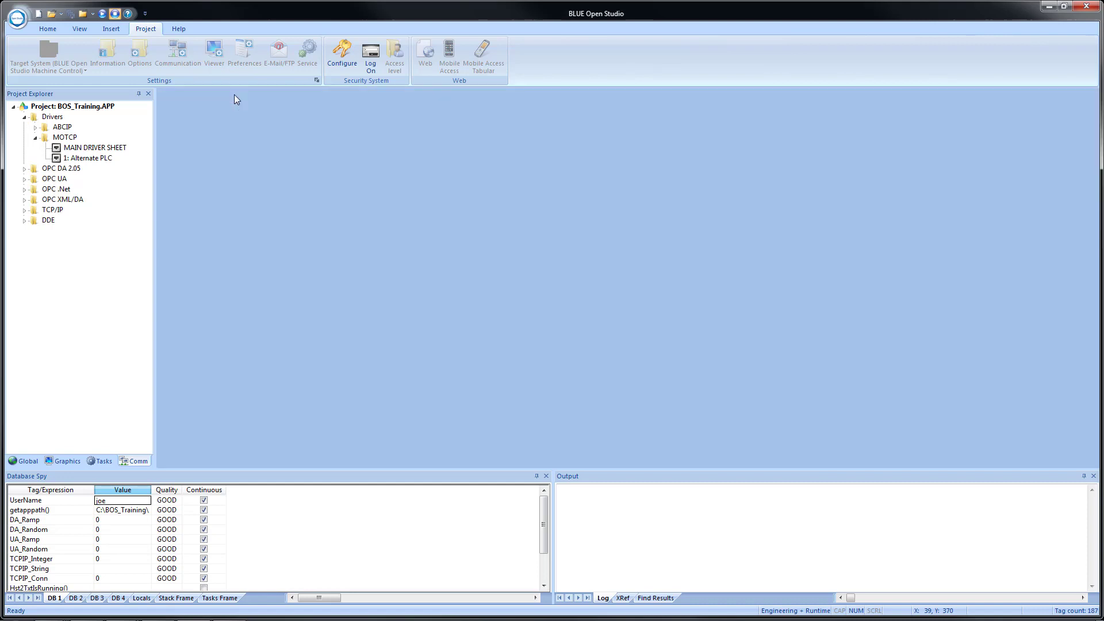
pyautogui.doubleClick(90, 159)
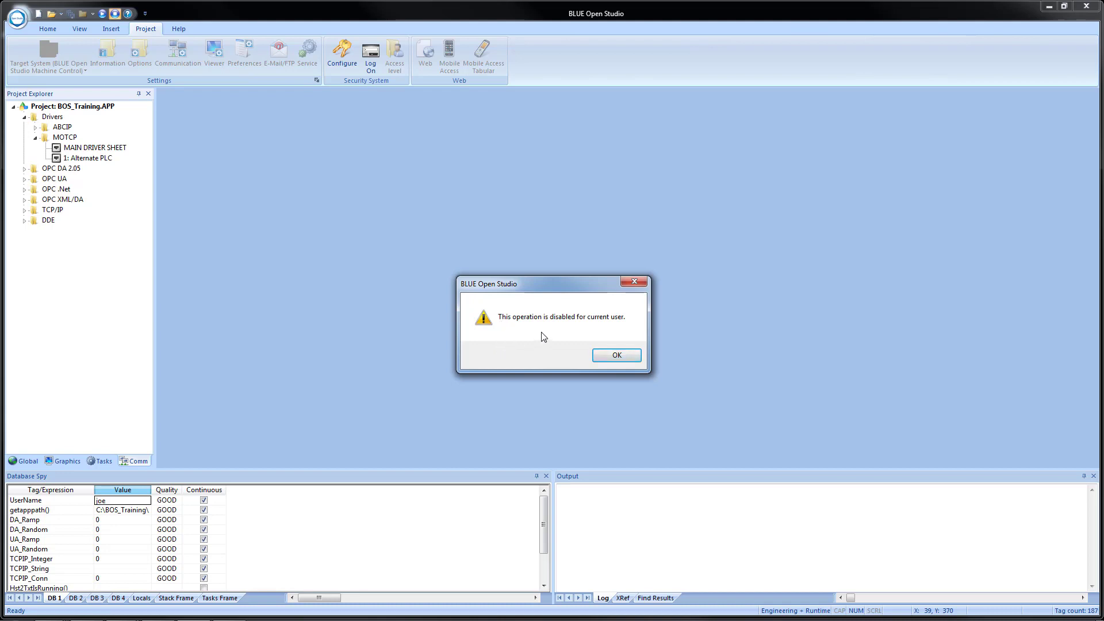
pyautogui.click(616, 357)
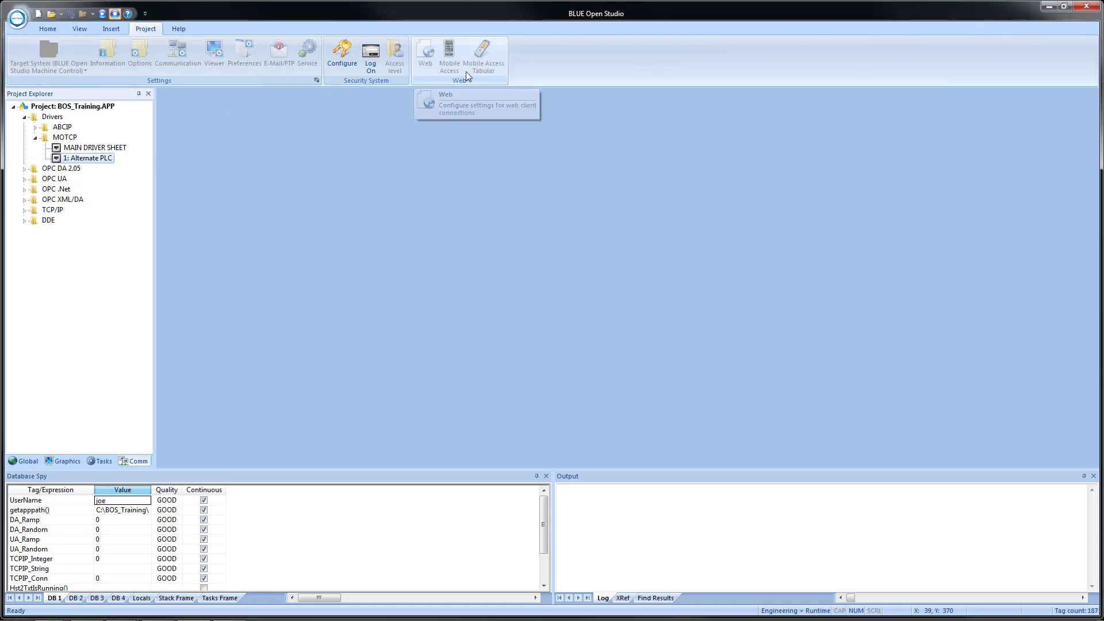
# Try writing 1 to DA_Ramp in Database Spy and confirm the write is refused.
pyautogui.scroll(2, 75, 25)
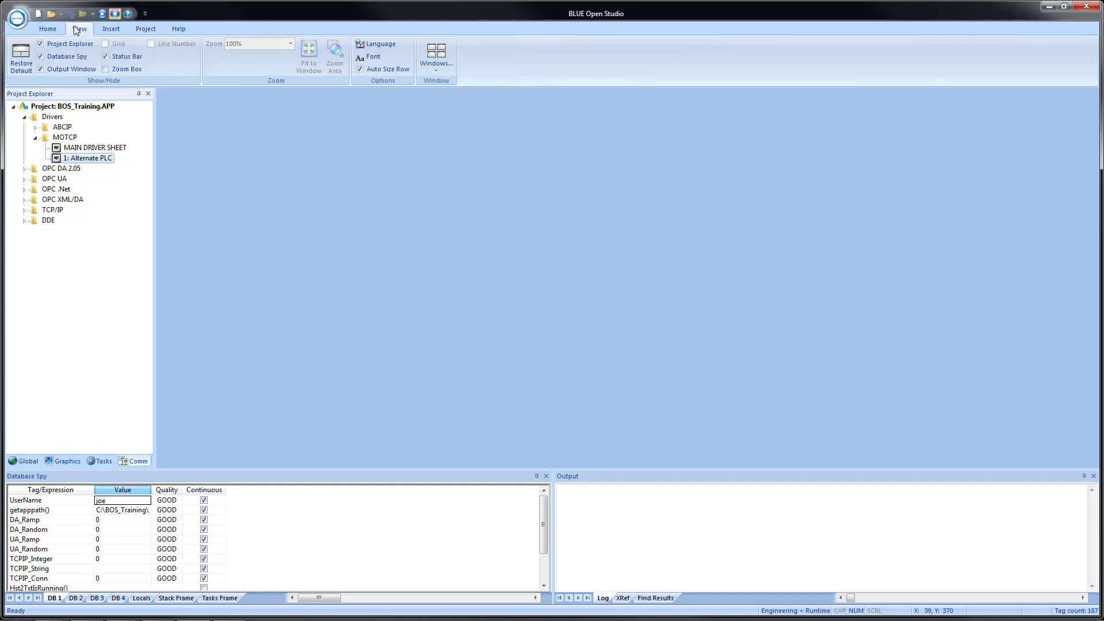
pyautogui.scroll(2, 57, 30)
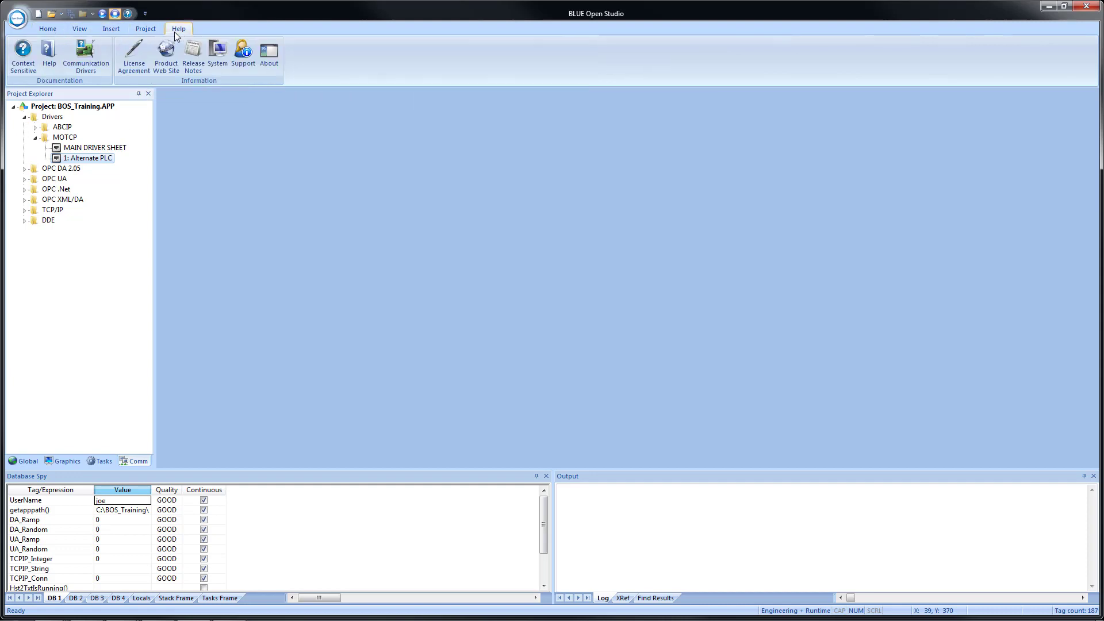
pyautogui.click(56, 29)
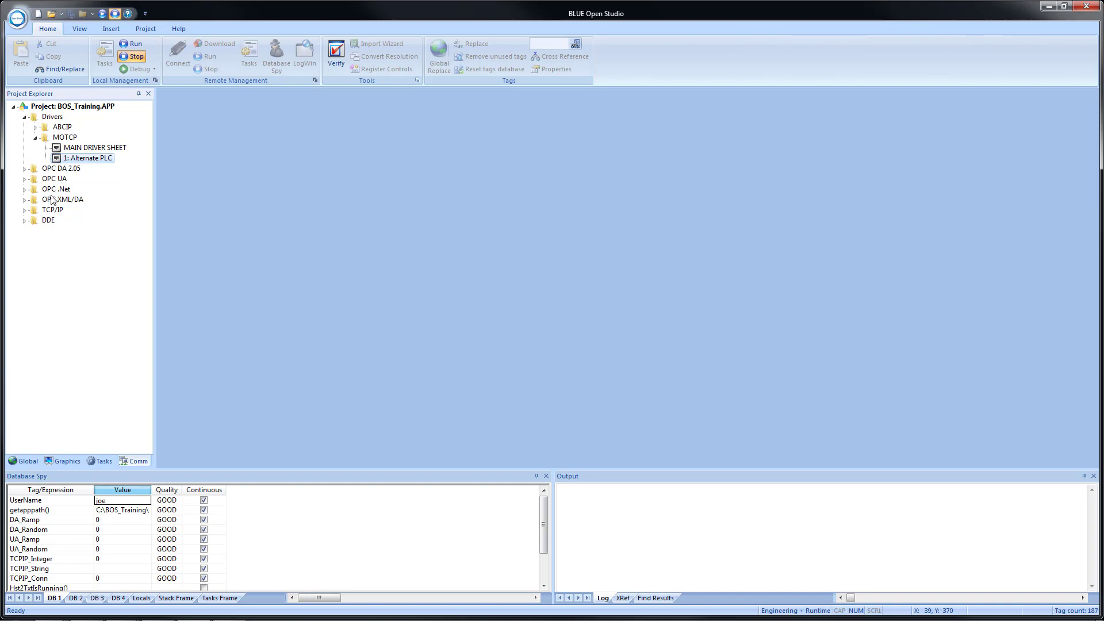
pyautogui.click(118, 521)
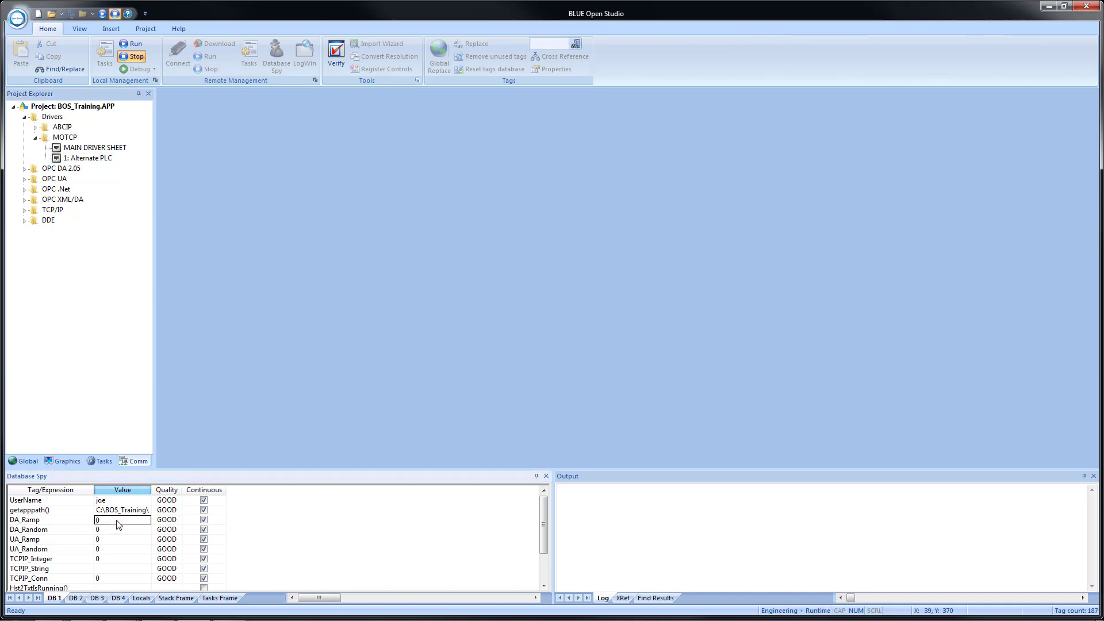
pyautogui.write('1')
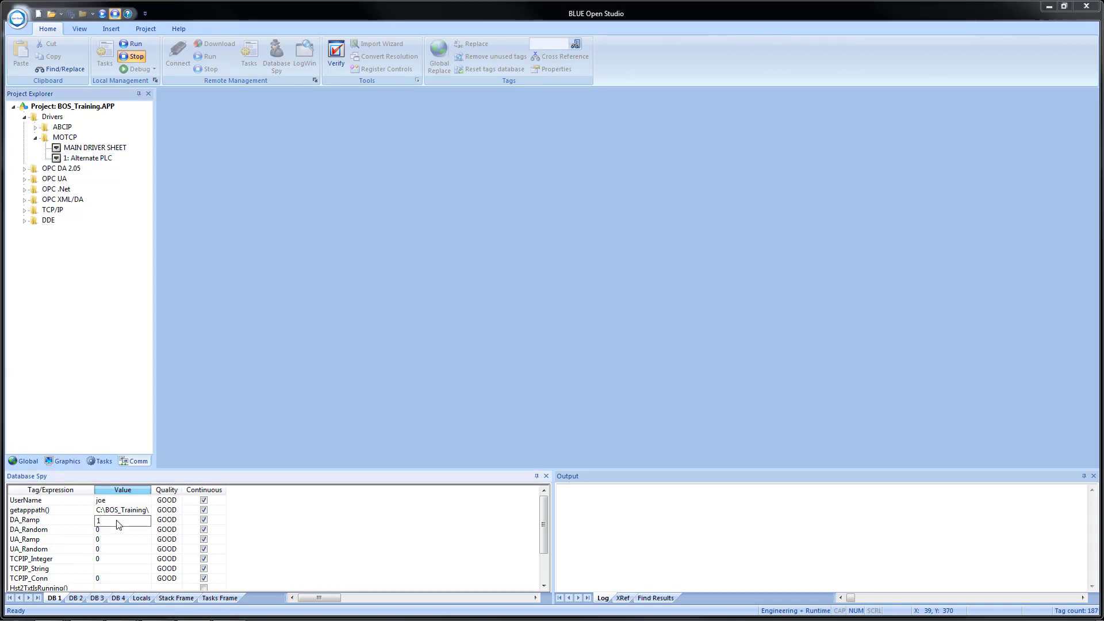
pyautogui.press('Return')
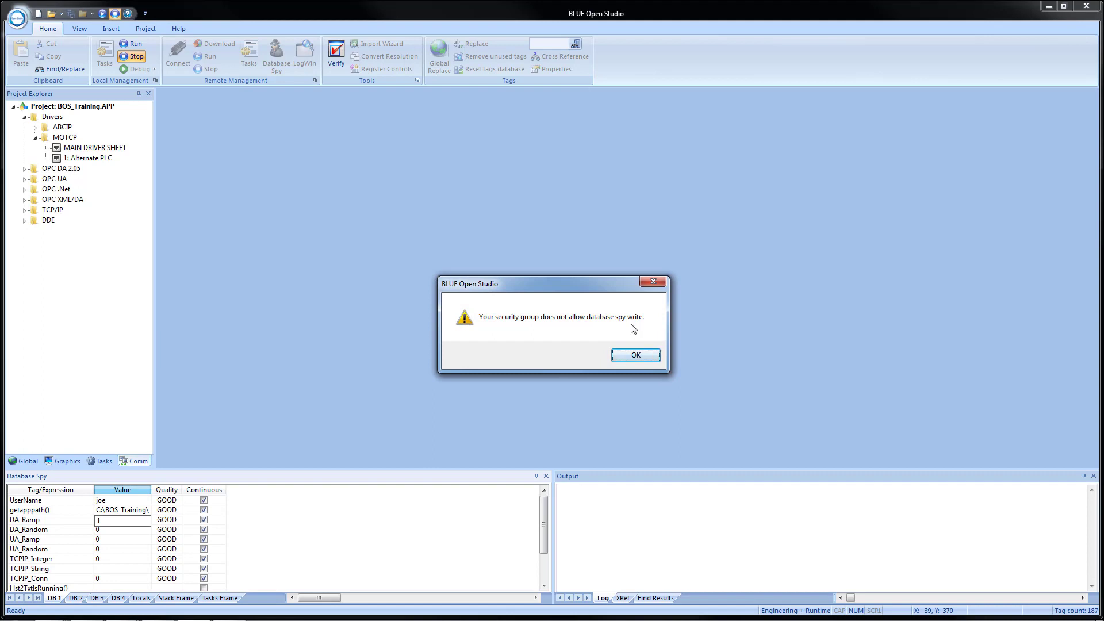
pyautogui.click(635, 356)
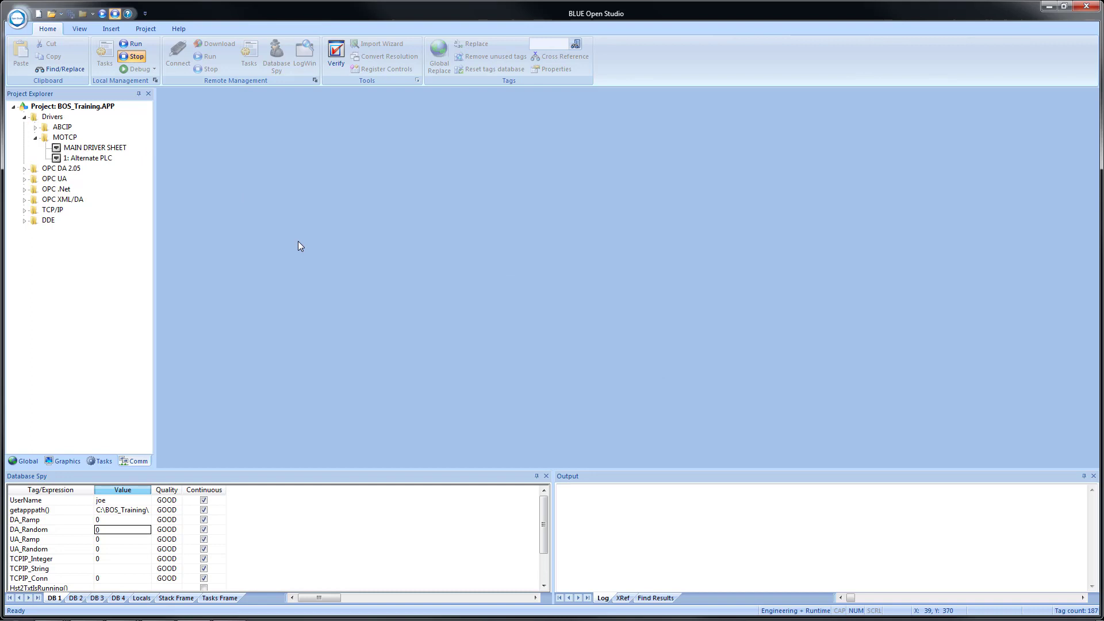
pyautogui.press('alt')
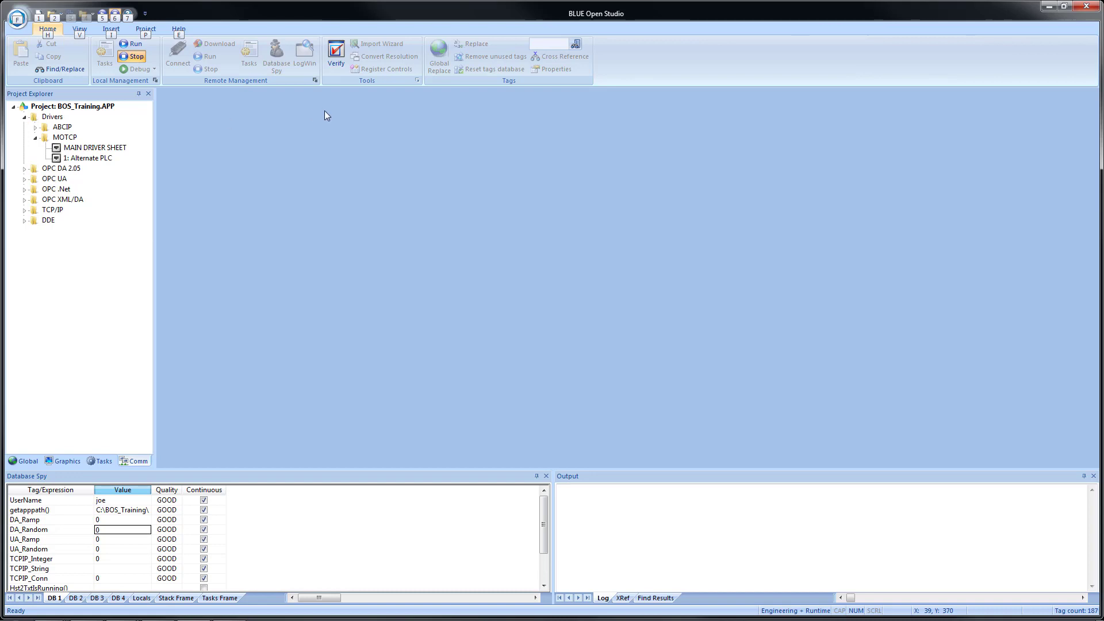
pyautogui.press('Escape')
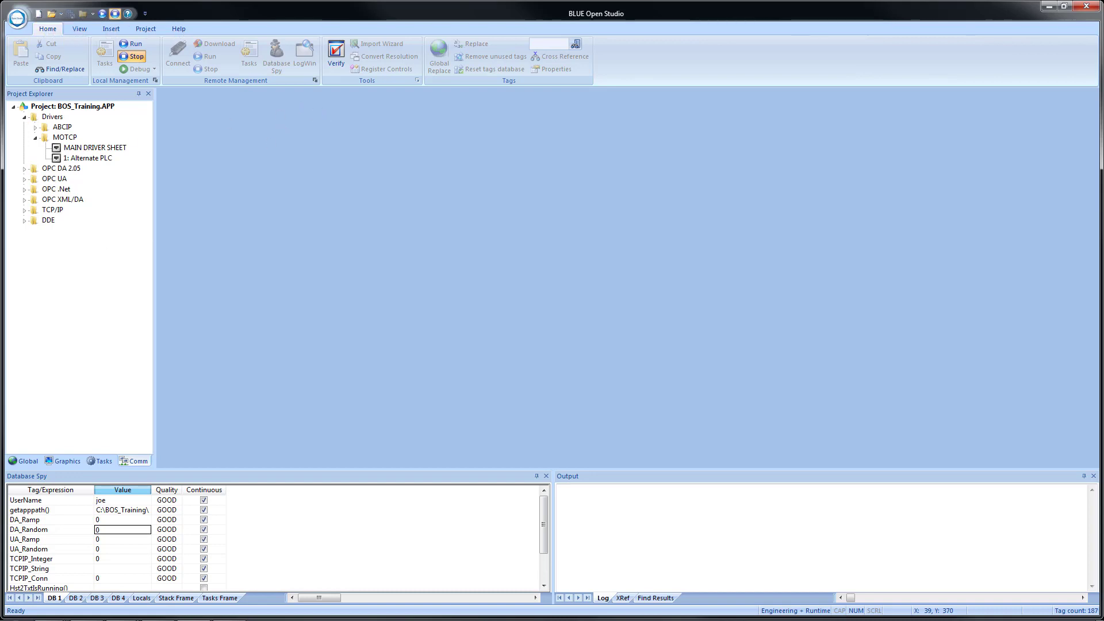
# Log on as the second, fully privileged user, then open and close the Alternate PLC driver sheet.
pyautogui.click(147, 30)
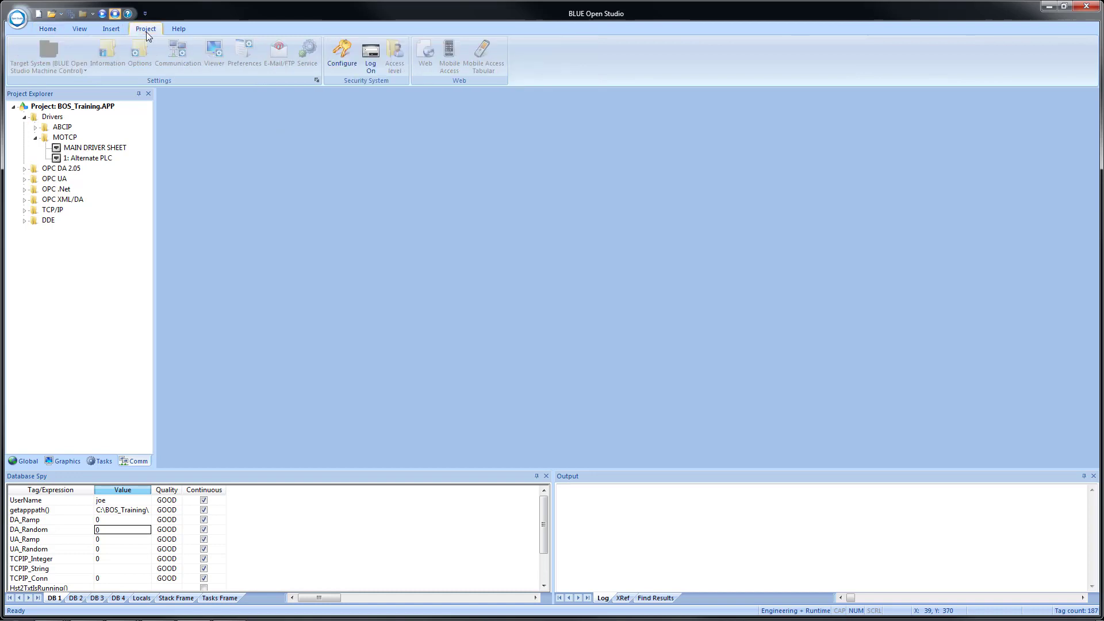
pyautogui.click(371, 57)
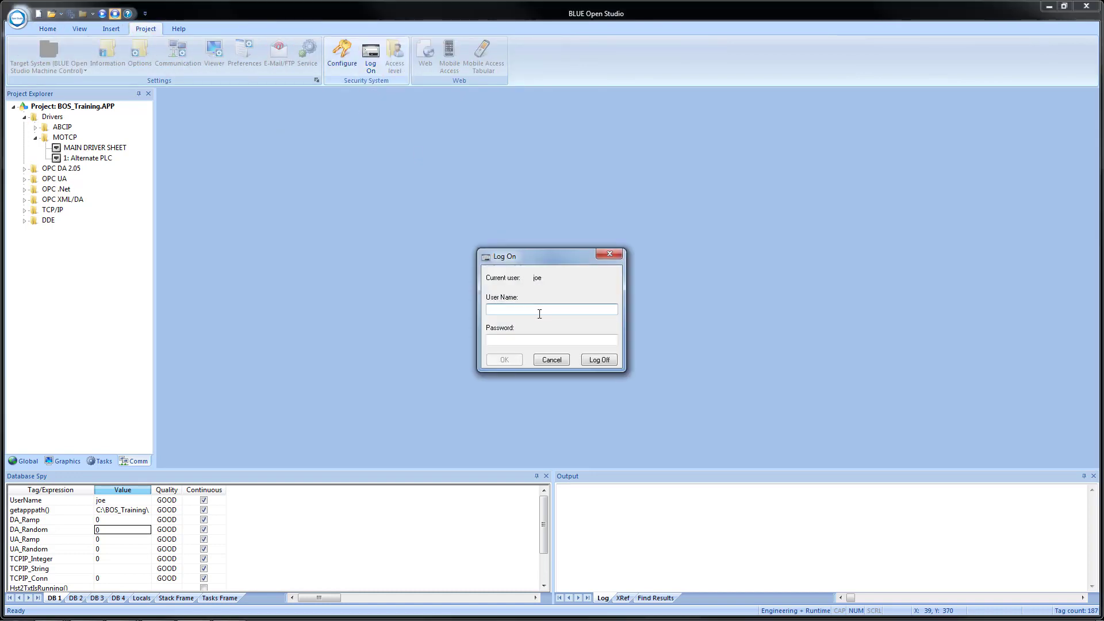
pyautogui.write('bill')
pyautogui.press('Tab')
pyautogui.write('1234')
pyautogui.press('Return')
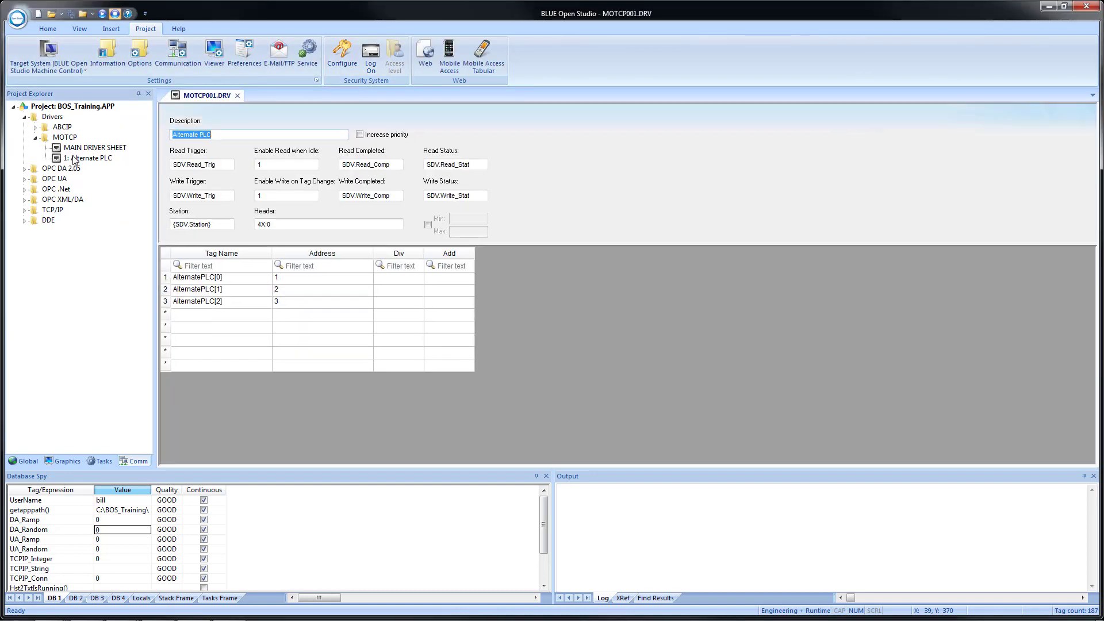
pyautogui.doubleClick(75, 157)
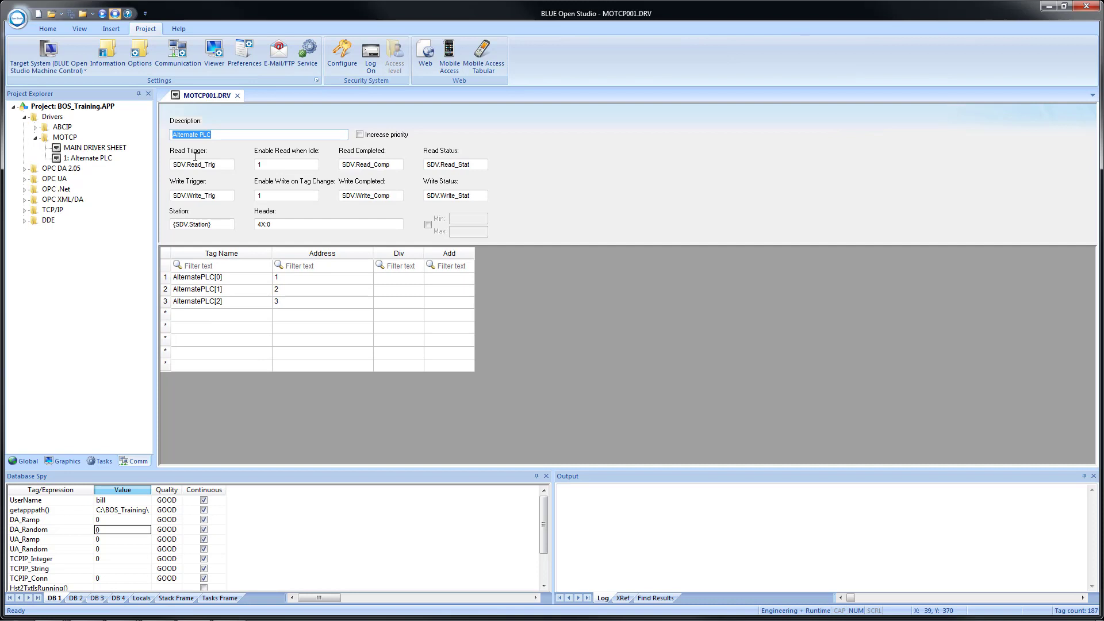
pyautogui.click(238, 96)
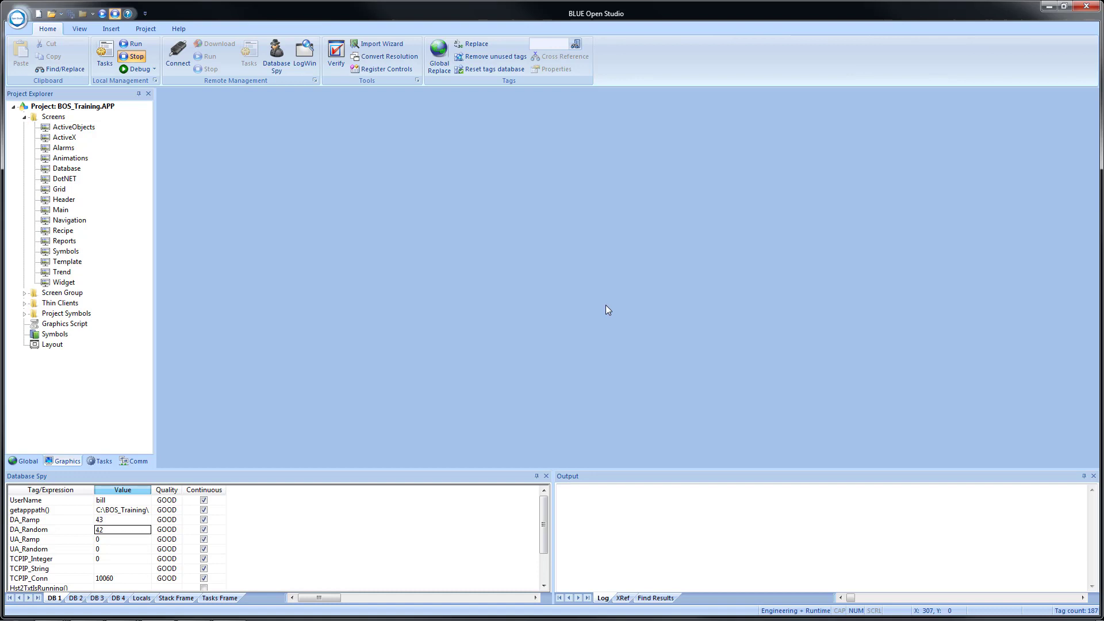
# Search the Technical Reference for 'Security' and open the Security functions topic.
pyautogui.click(175, 27)
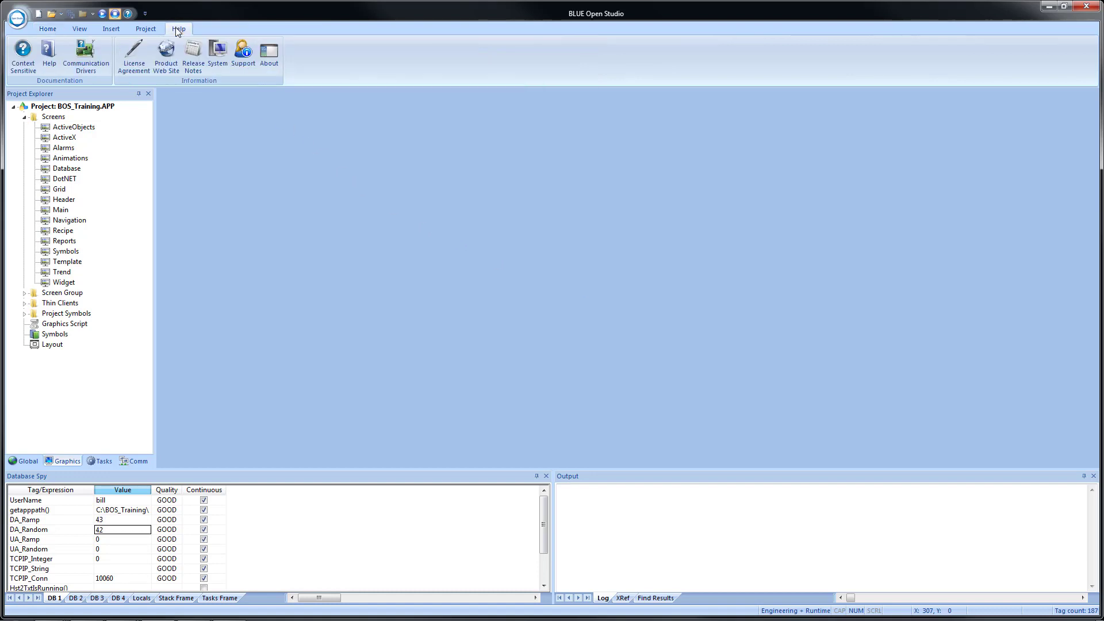
pyautogui.click(50, 59)
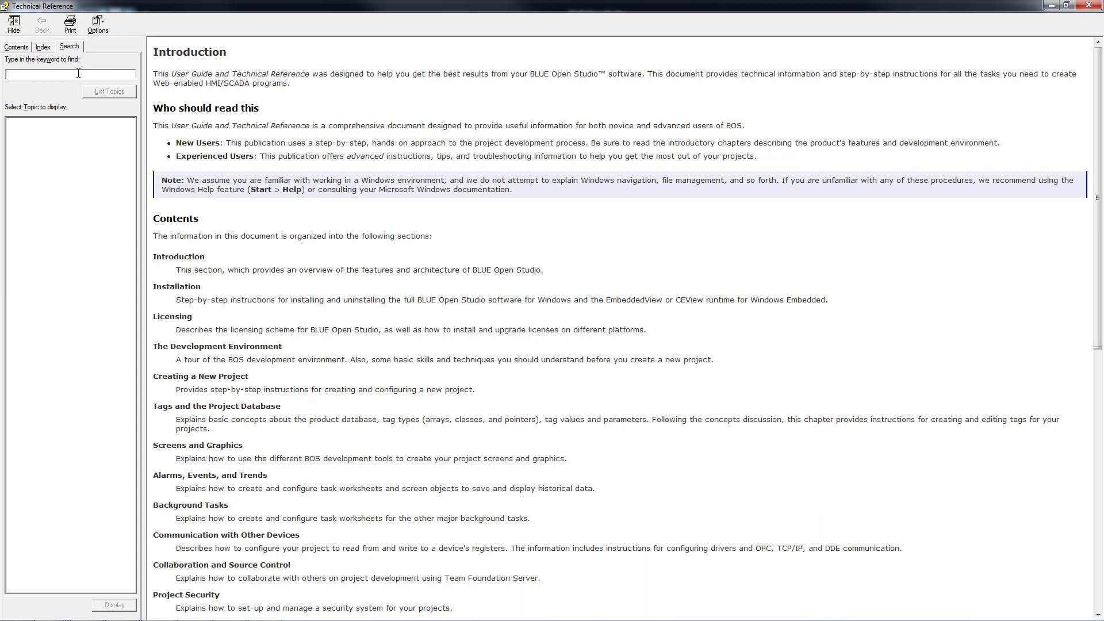
pyautogui.write('Security')
pyautogui.press('Return')
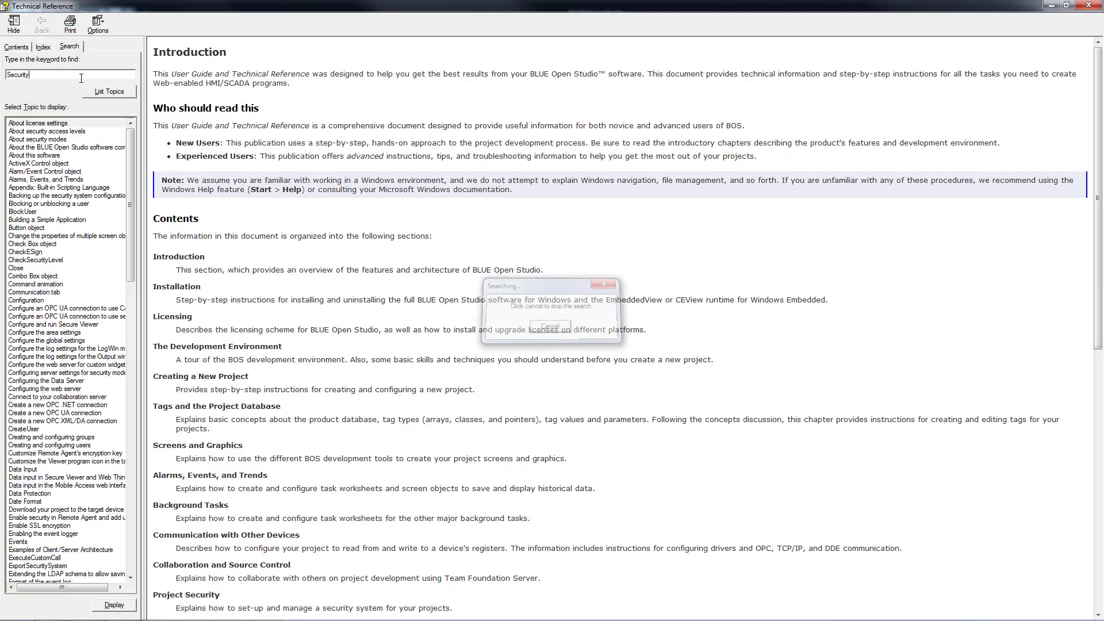
pyautogui.moveTo(130, 185); pyautogui.dragTo(107, 413)
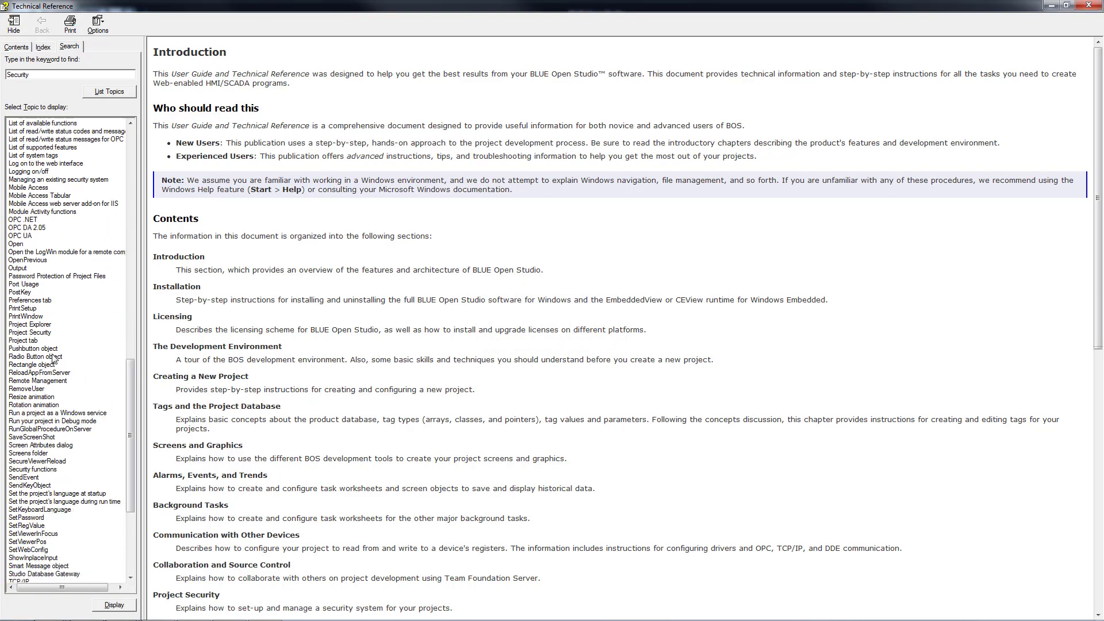
pyautogui.doubleClick(36, 474)
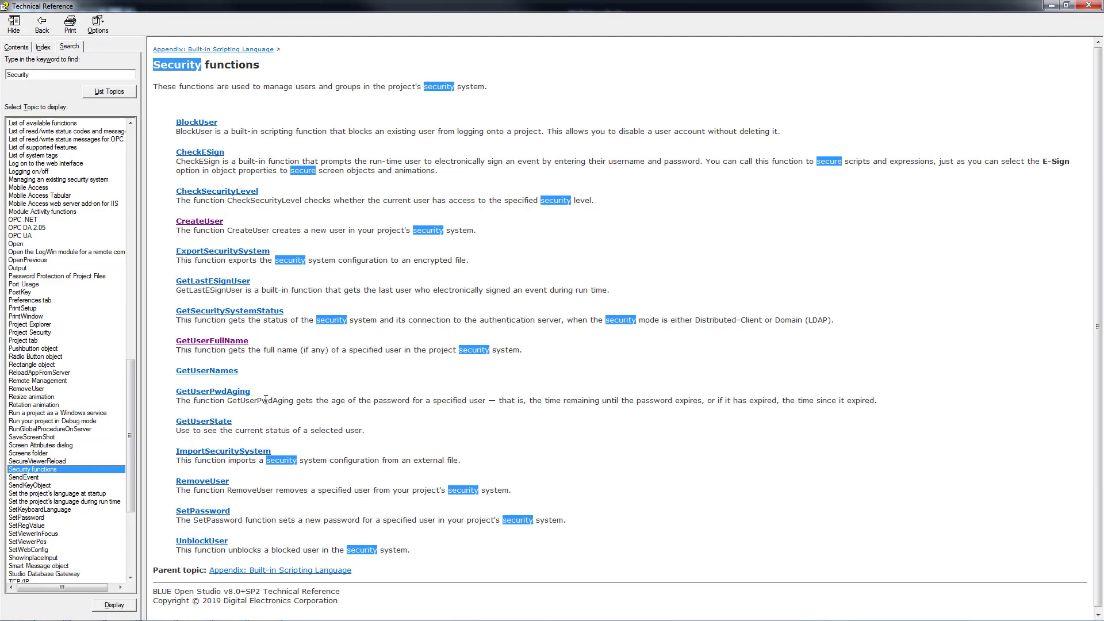
pyautogui.scroll(-1, 315, 392)
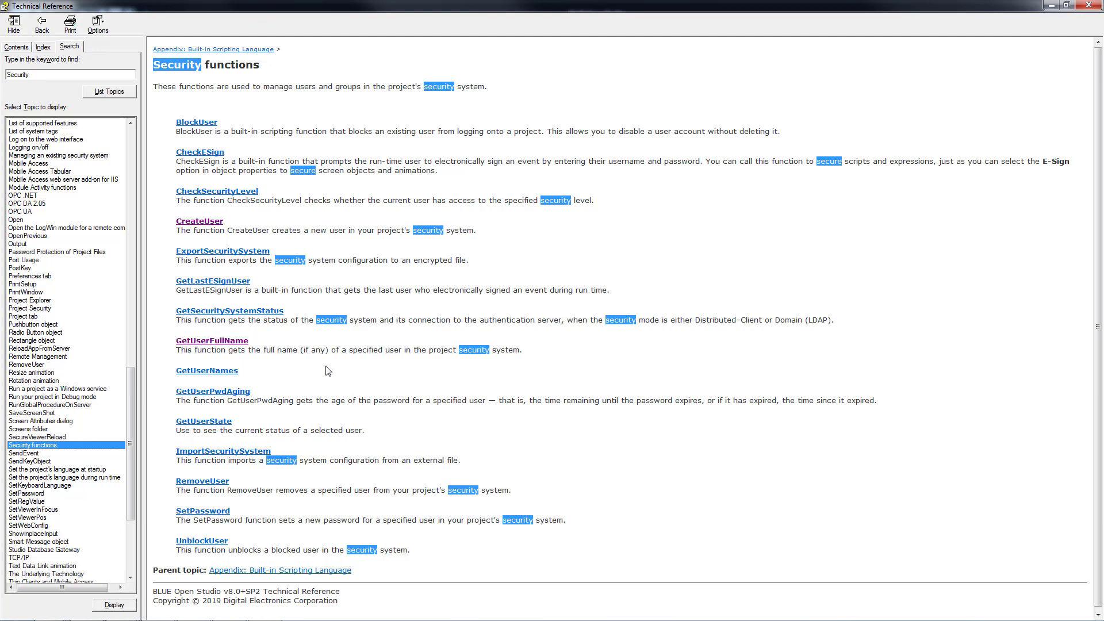
pyautogui.click(210, 374)
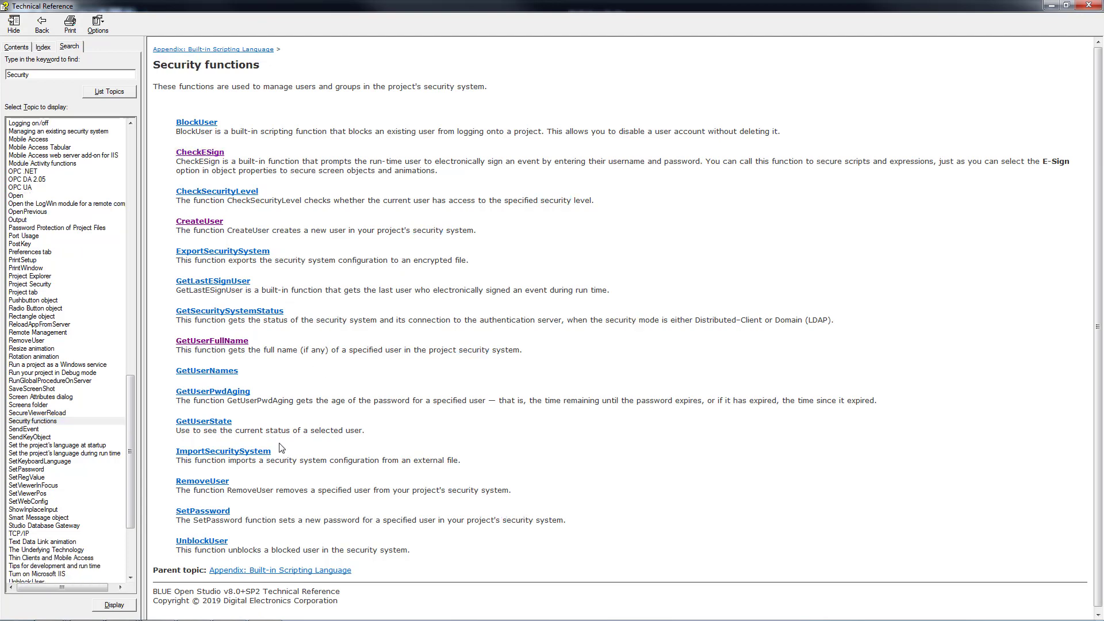